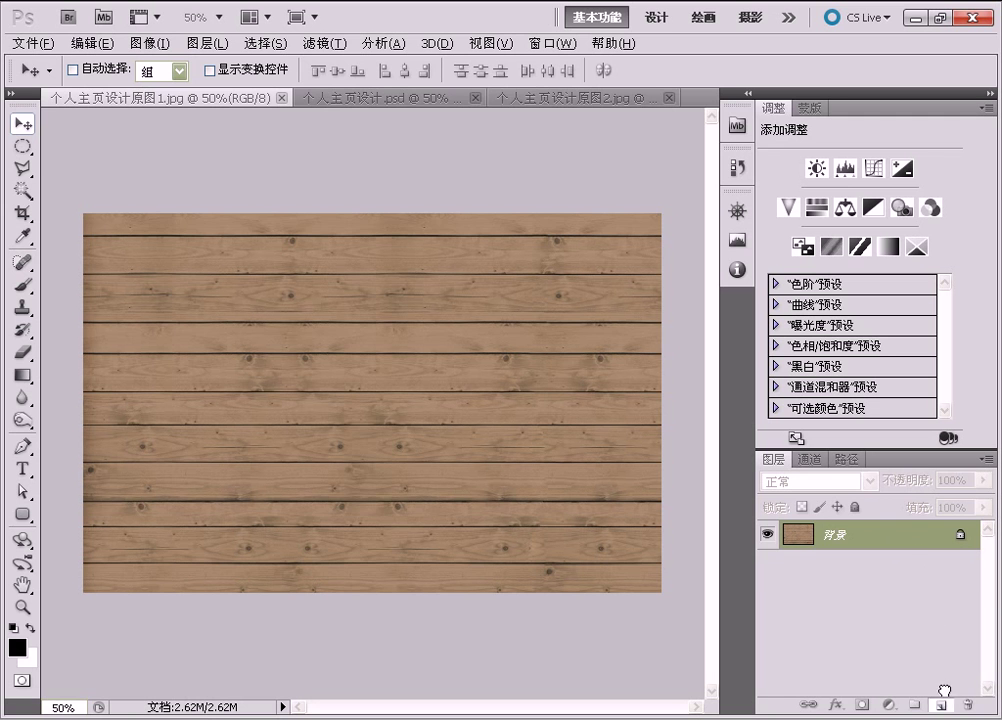
Duplicate the wood Background layer and set the copy's blend mode to Linear Burn (线性加深)
{"action": "left_click_drag", "start_coordinate": [916, 540], "coordinate": [942, 704]}
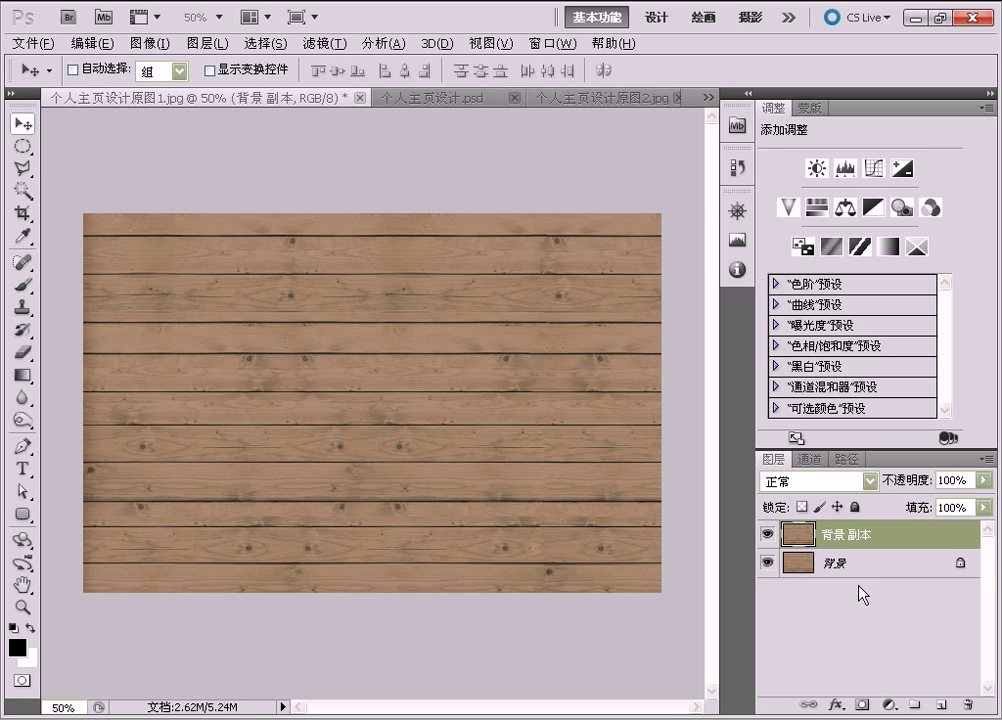
{"action": "left_click", "coordinate": [871, 482]}
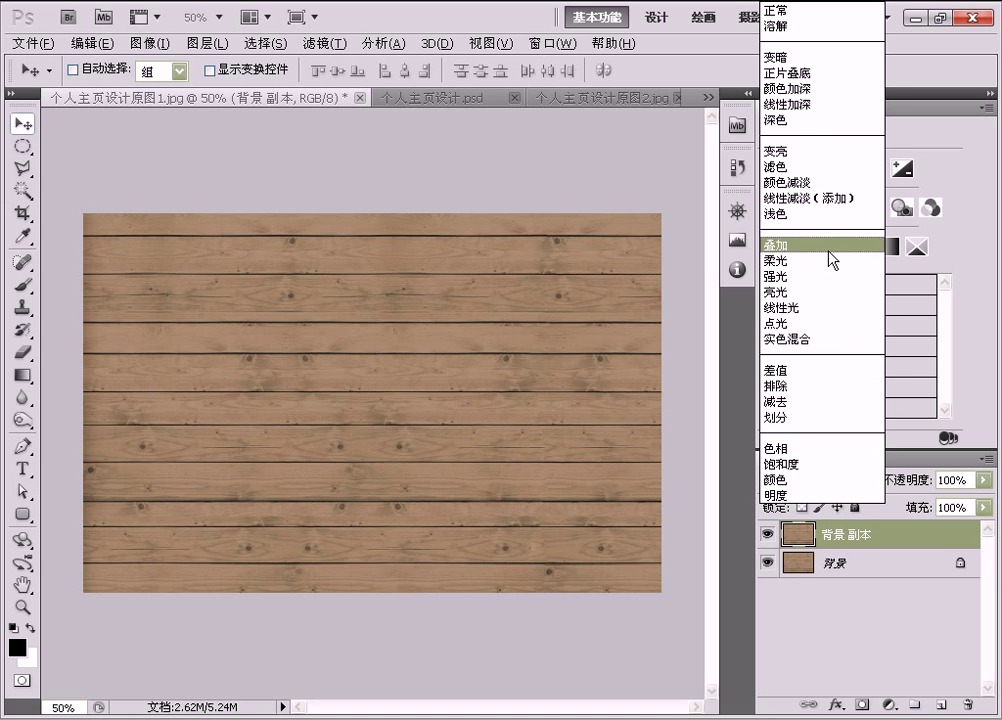
{"action": "left_click", "coordinate": [793, 104]}
{"action": "left_click", "coordinate": [845, 540]}
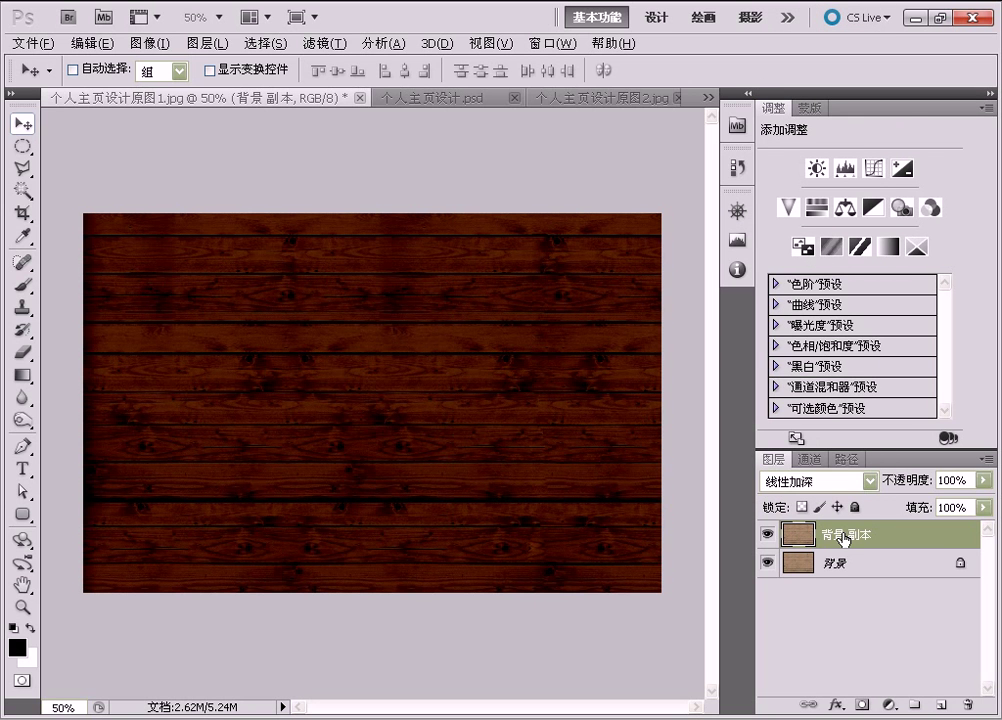
{"action": "left_click", "coordinate": [325, 44]}
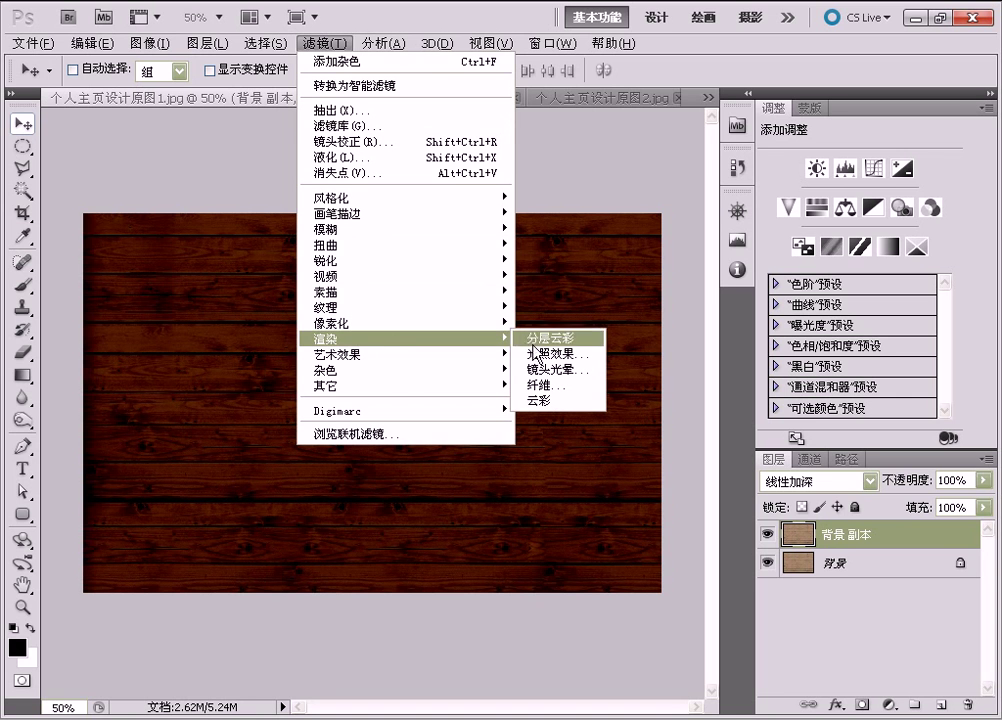
{"action": "mouse_move", "coordinate": [330, 338]}
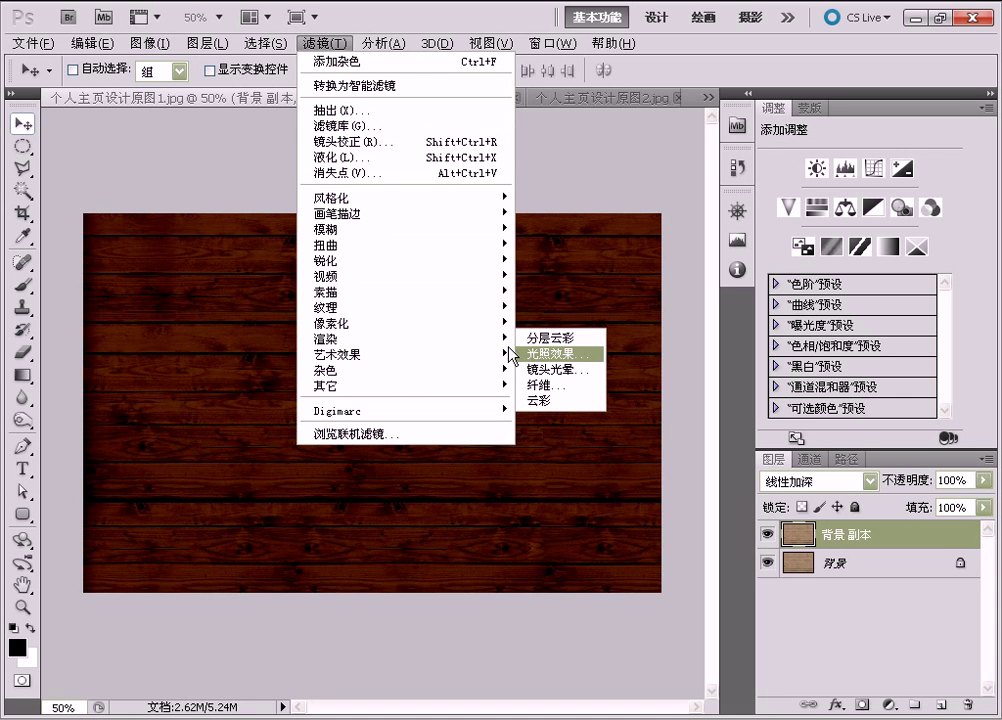
Start Lighting Effects with the two o'clock spotlight style, intensity 34, focus 78, gloss -6
{"action": "left_click", "coordinate": [516, 354]}
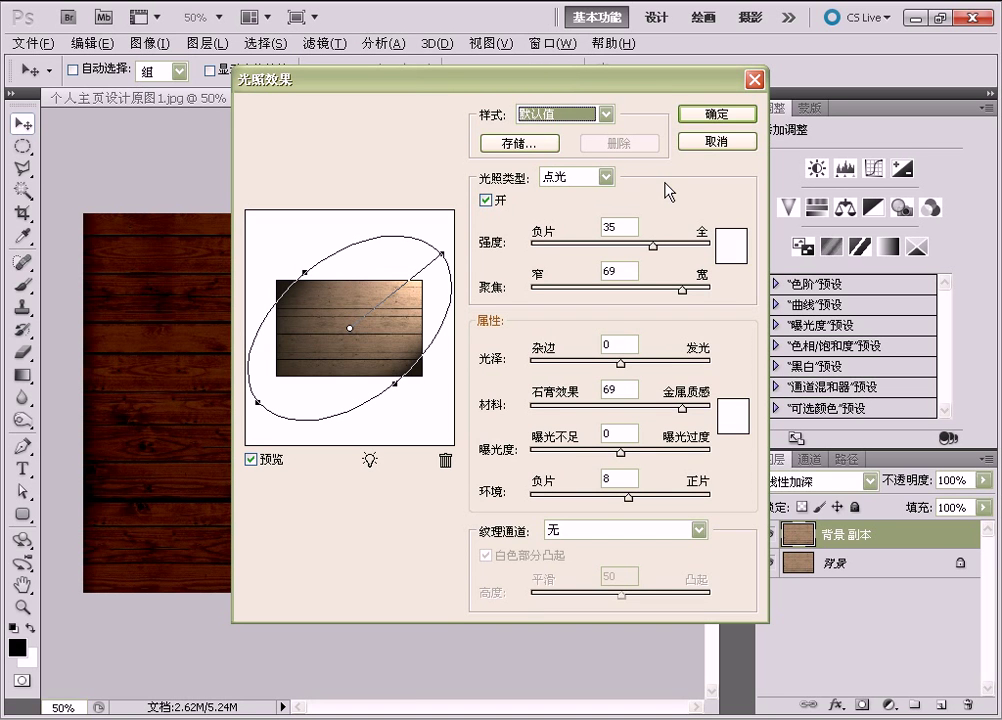
{"action": "left_click", "coordinate": [606, 115]}
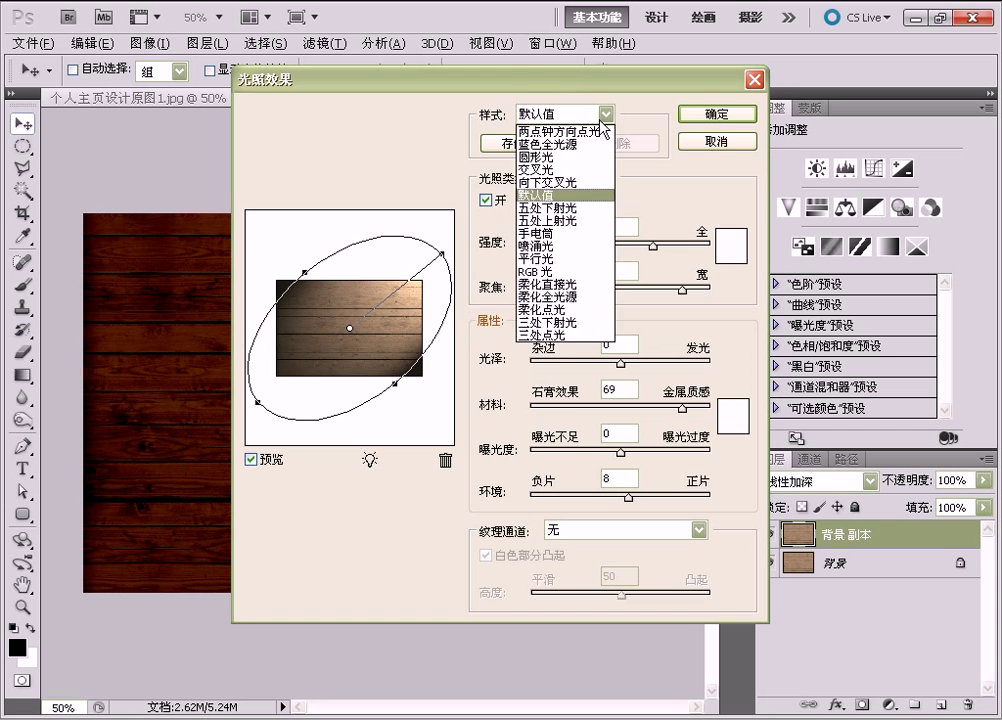
{"action": "left_click", "coordinate": [597, 130]}
{"action": "double_click", "coordinate": [628, 226]}
{"action": "type", "text": "34"}
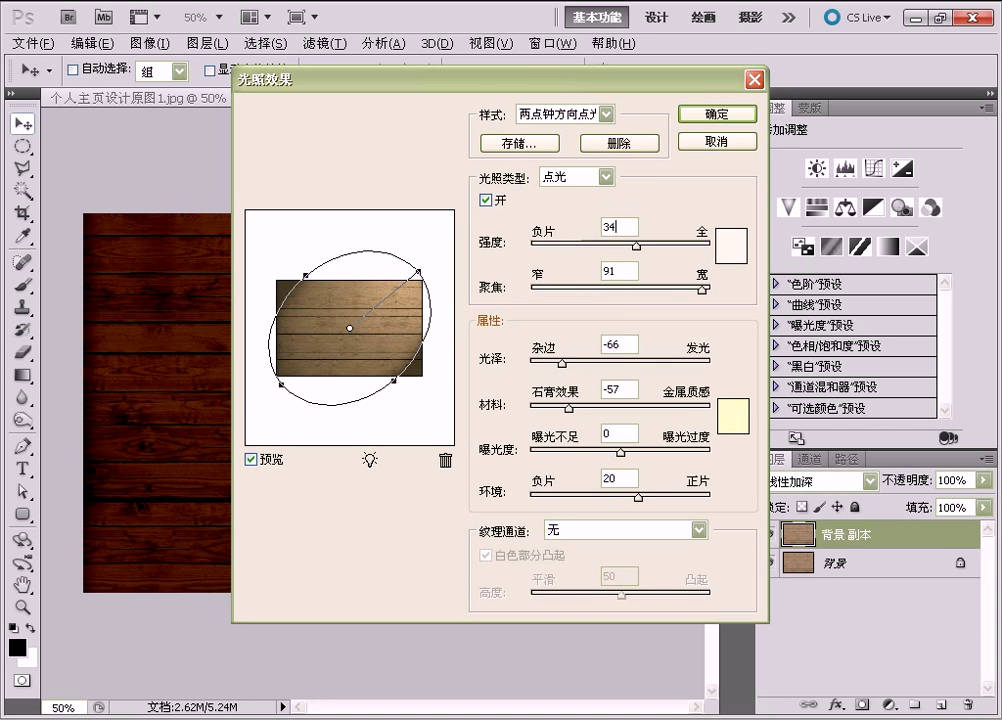
{"action": "double_click", "coordinate": [617, 268]}
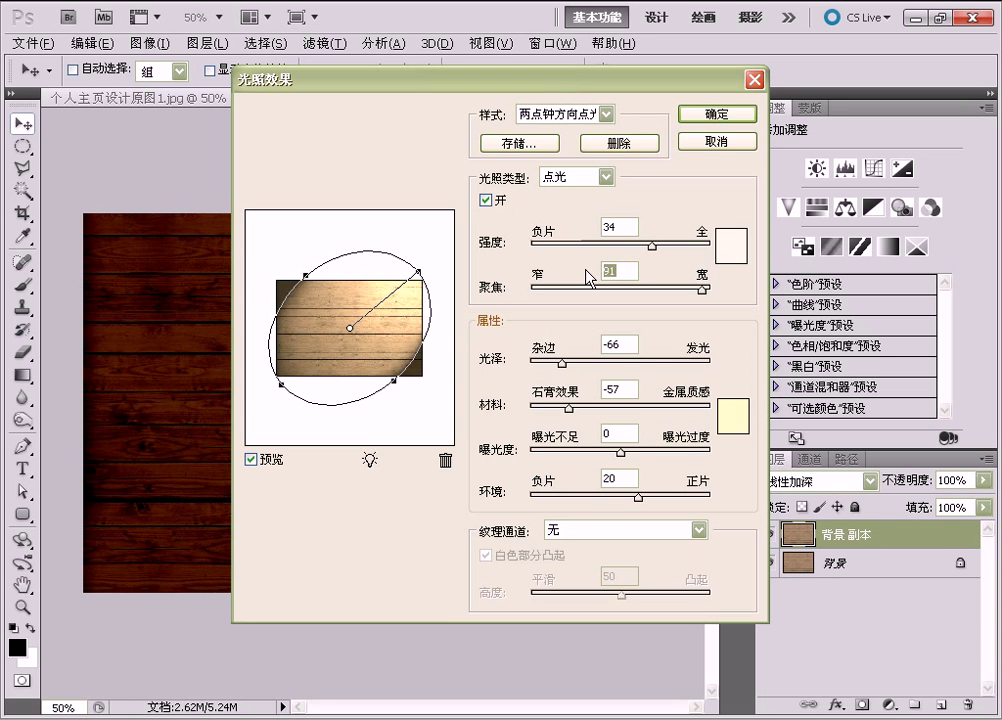
{"action": "type", "text": "78"}
{"action": "double_click", "coordinate": [618, 344]}
{"action": "type", "text": "-6"}
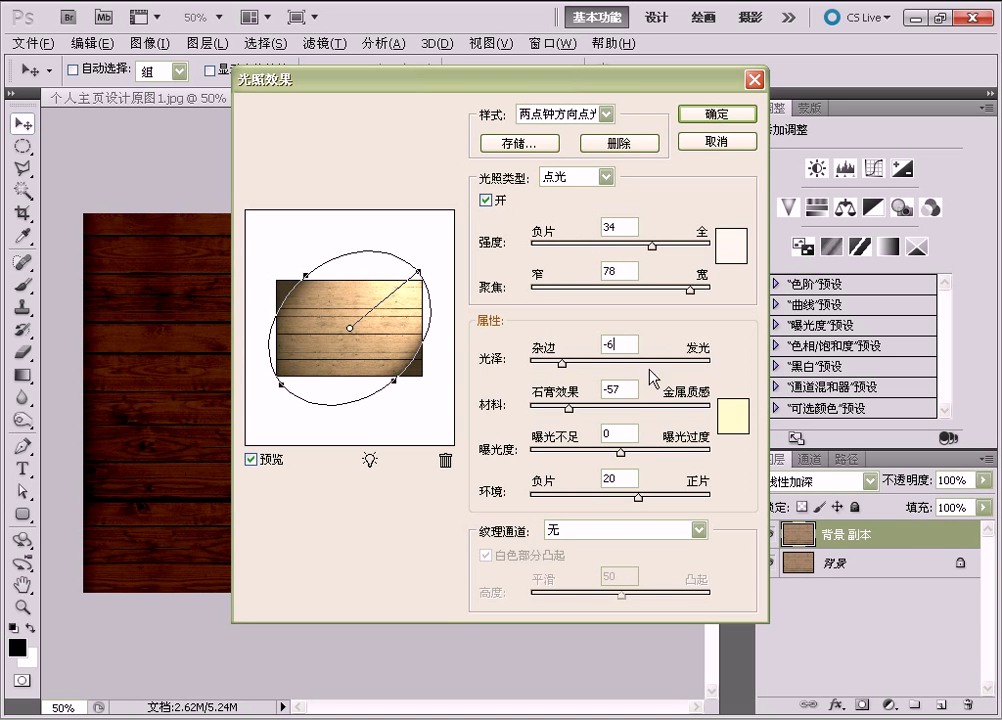
Finish with material 62, exposure 28, ambience 21 and Red texture channel, then apply
{"action": "double_click", "coordinate": [612, 388]}
{"action": "type", "text": "6"}
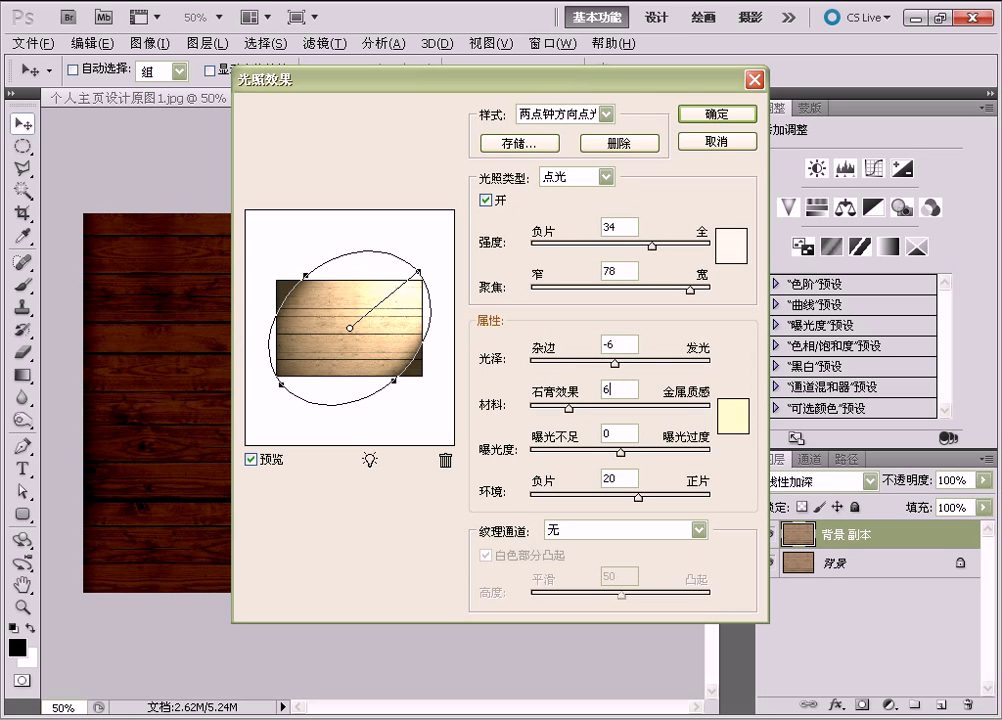
{"action": "type", "text": "2"}
{"action": "double_click", "coordinate": [615, 433]}
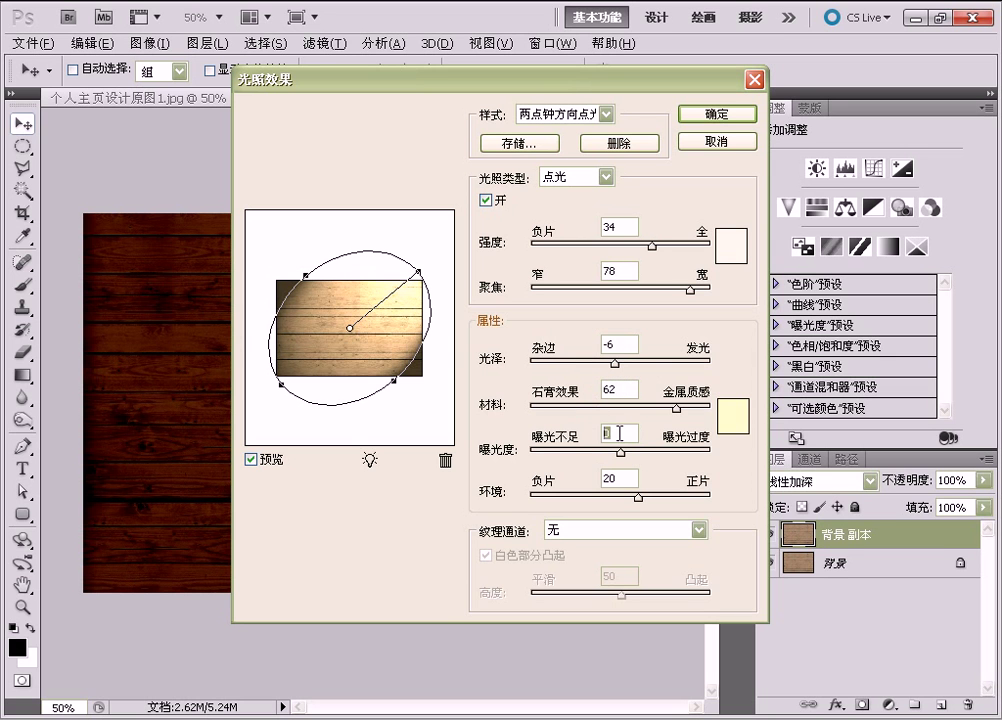
{"action": "type", "text": "28"}
{"action": "left_click", "coordinate": [611, 475]}
{"action": "double_click", "coordinate": [611, 475]}
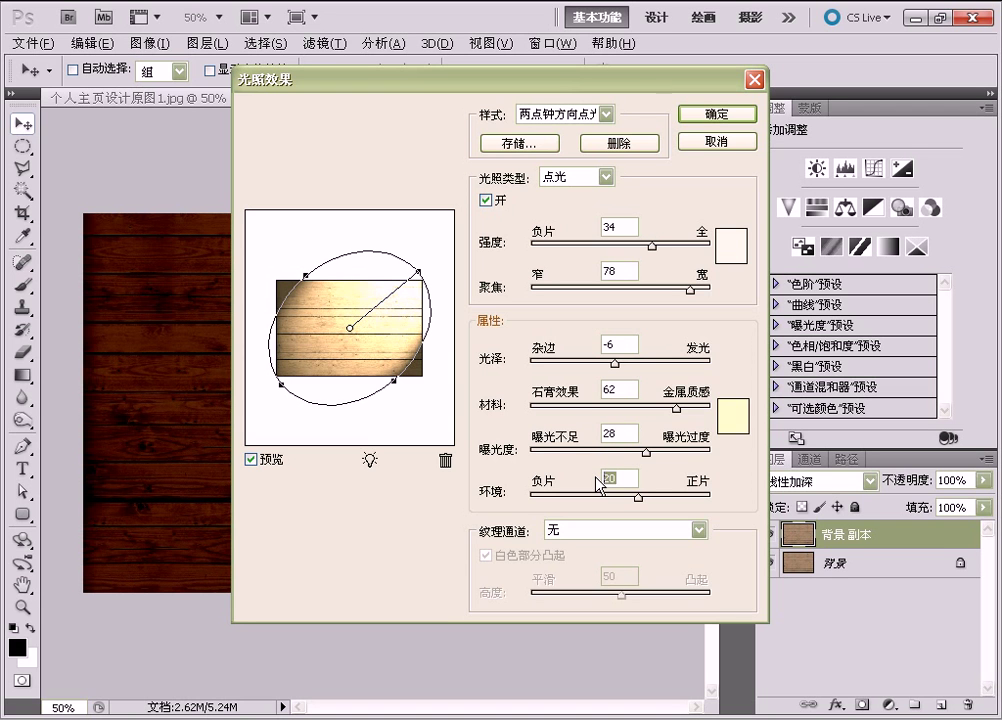
{"action": "type", "text": "21"}
{"action": "left_click", "coordinate": [699, 531]}
{"action": "left_click", "coordinate": [699, 531]}
{"action": "left_click", "coordinate": [699, 531]}
{"action": "left_click", "coordinate": [686, 562]}
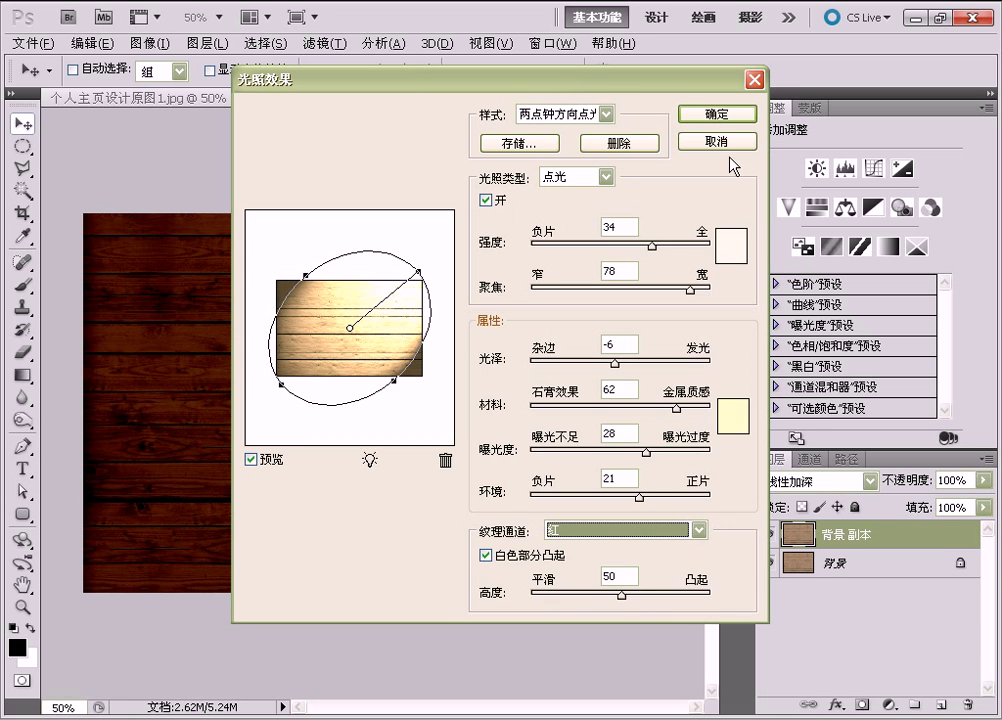
{"action": "left_click", "coordinate": [735, 119]}
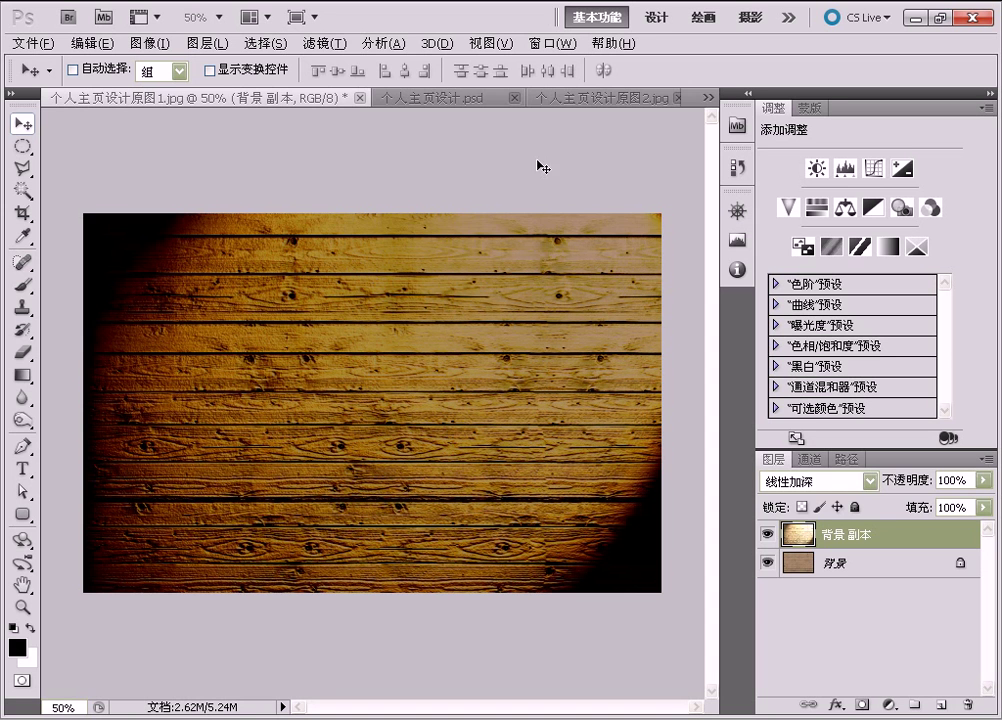
In the 原图2 image, Magic Wand the wooden frame at tolerance 32 and invert to the parchment
{"action": "left_click", "coordinate": [590, 105]}
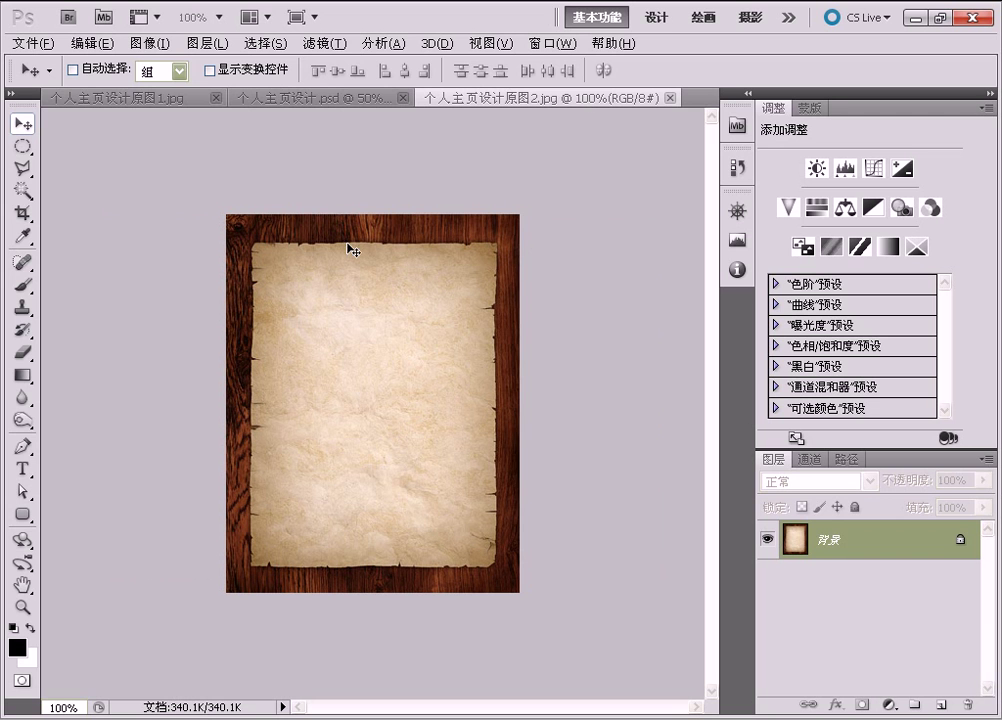
{"action": "left_click", "coordinate": [22, 190]}
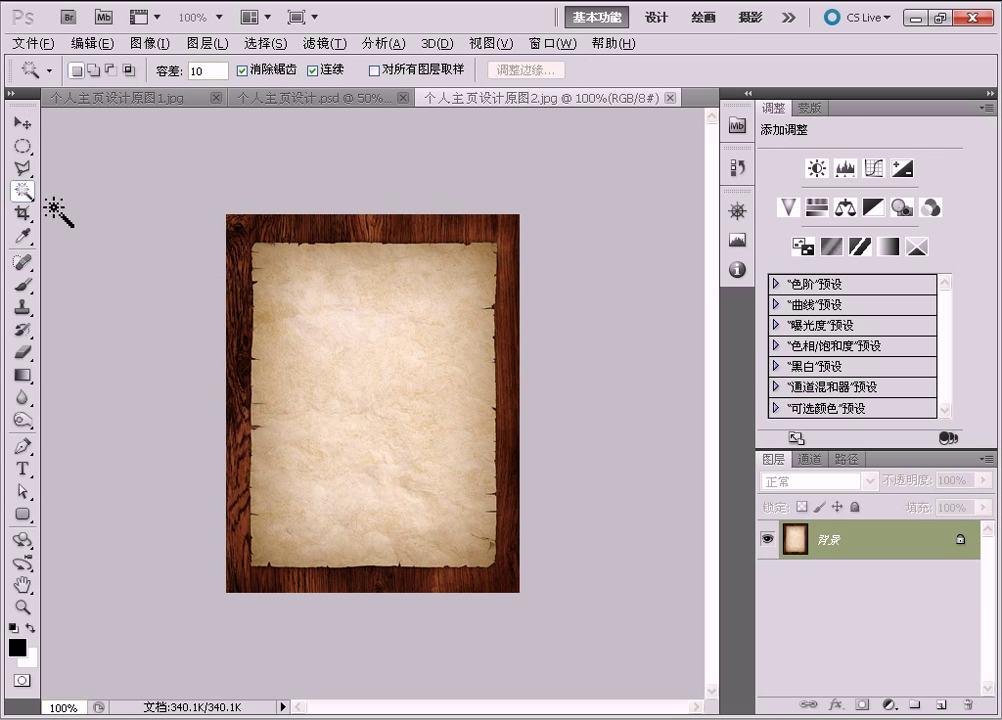
{"action": "left_click", "coordinate": [245, 242]}
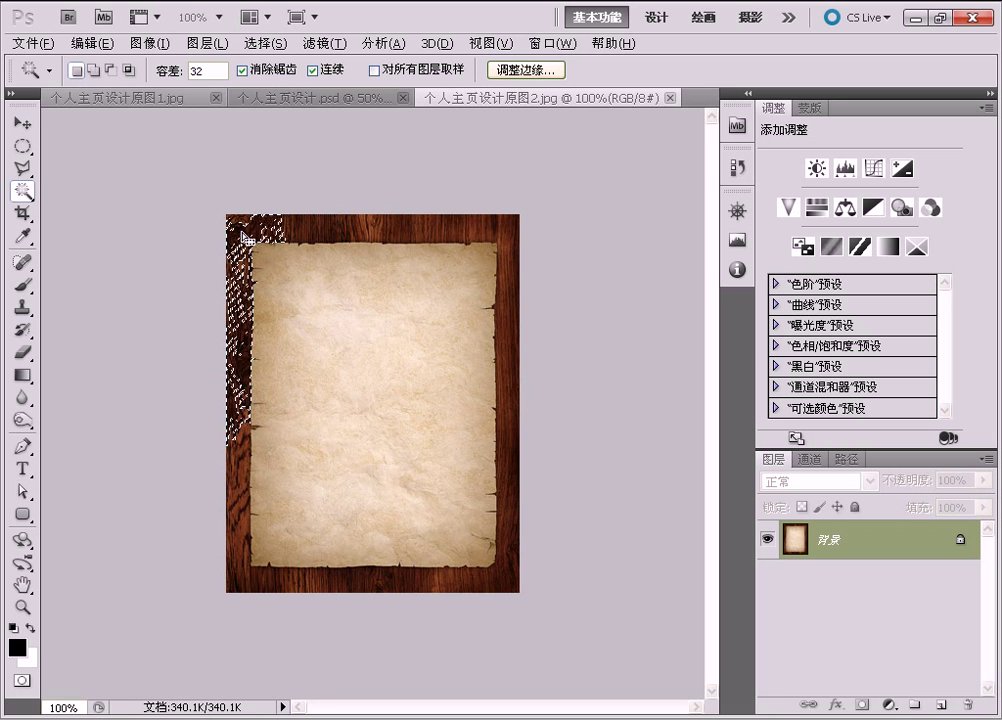
{"action": "left_click", "coordinate": [245, 238]}
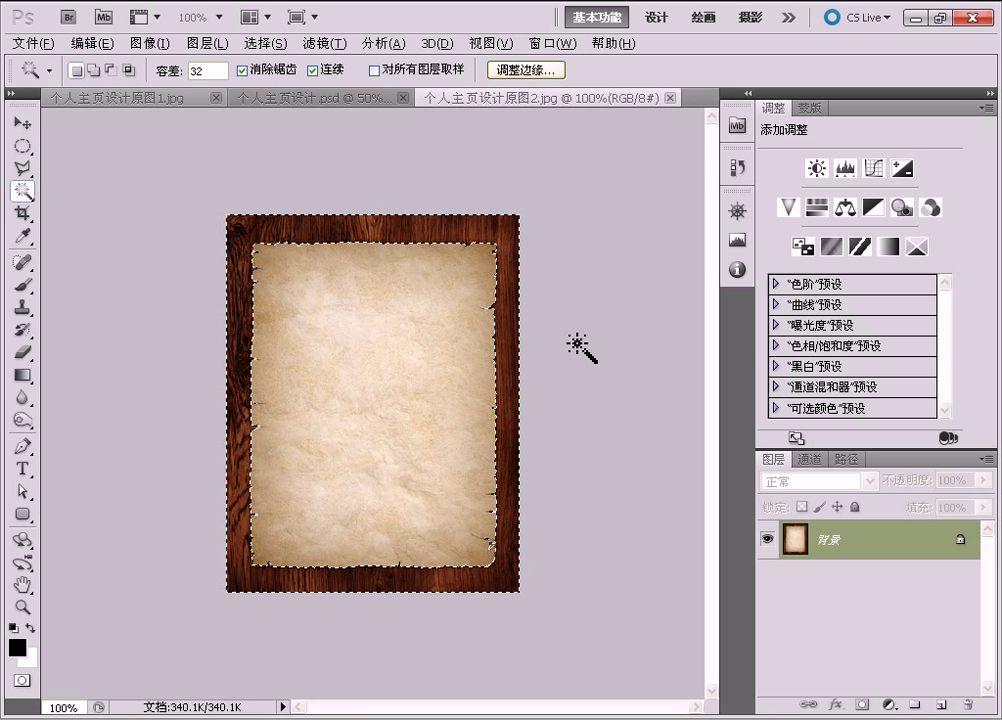
{"action": "key", "text": "ctrl+shift+i"}
{"action": "key", "text": "ctrl+shift+i"}
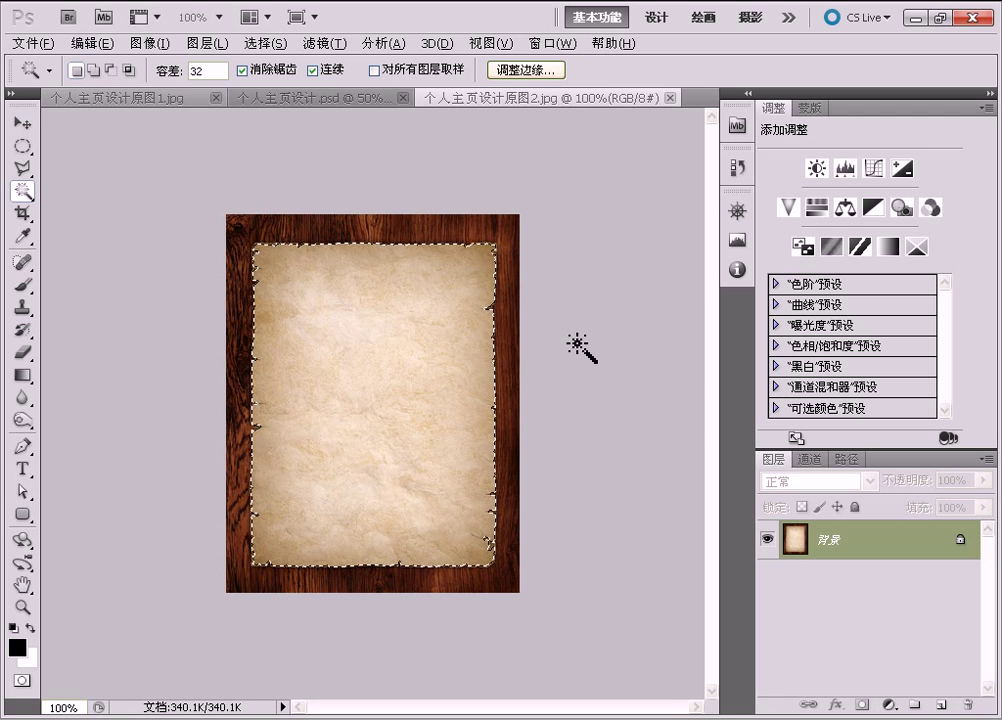
{"action": "left_click", "coordinate": [20, 124]}
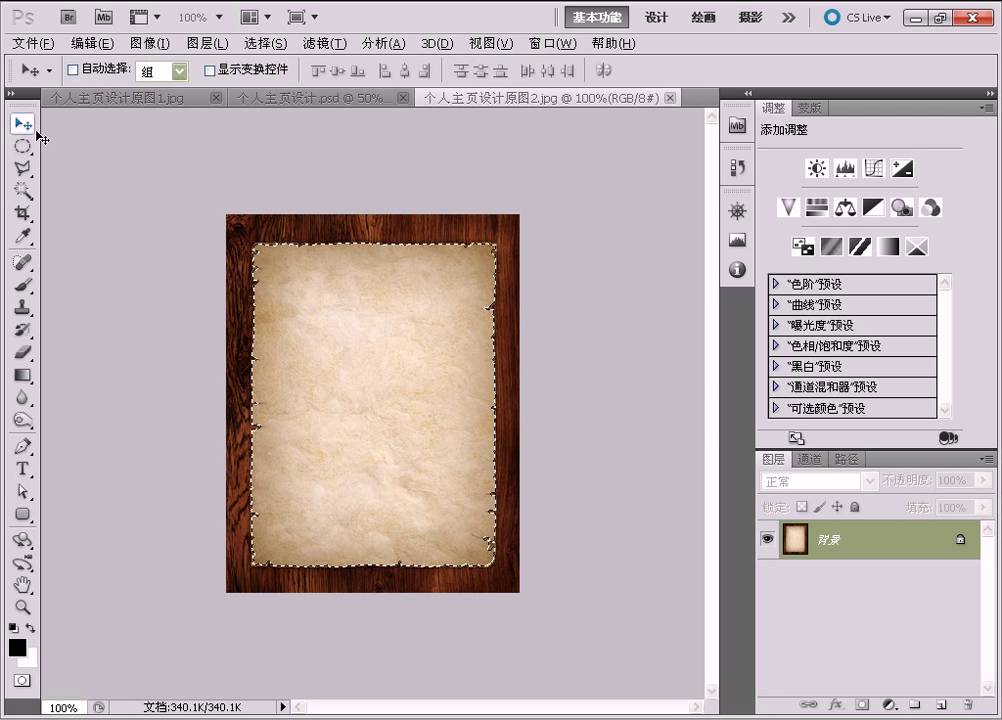
Drag the parchment selection into the 原图1 wood document and scale it up
{"action": "left_click_drag", "start_coordinate": [283, 280], "coordinate": [151, 102]}
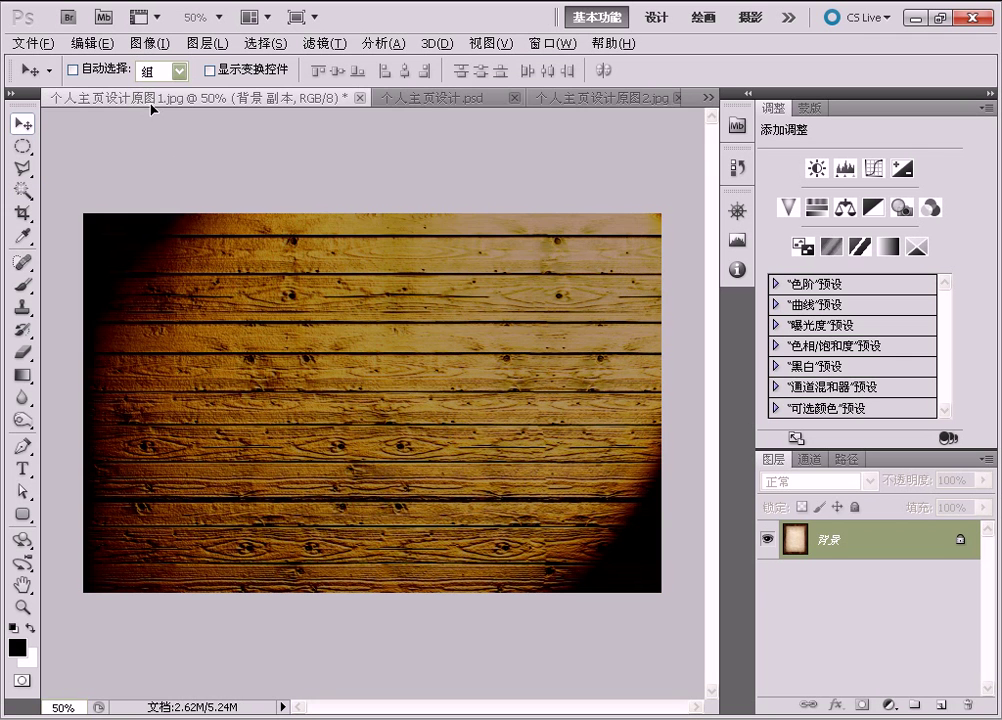
{"action": "left_click_drag", "start_coordinate": [151, 103], "coordinate": [309, 320]}
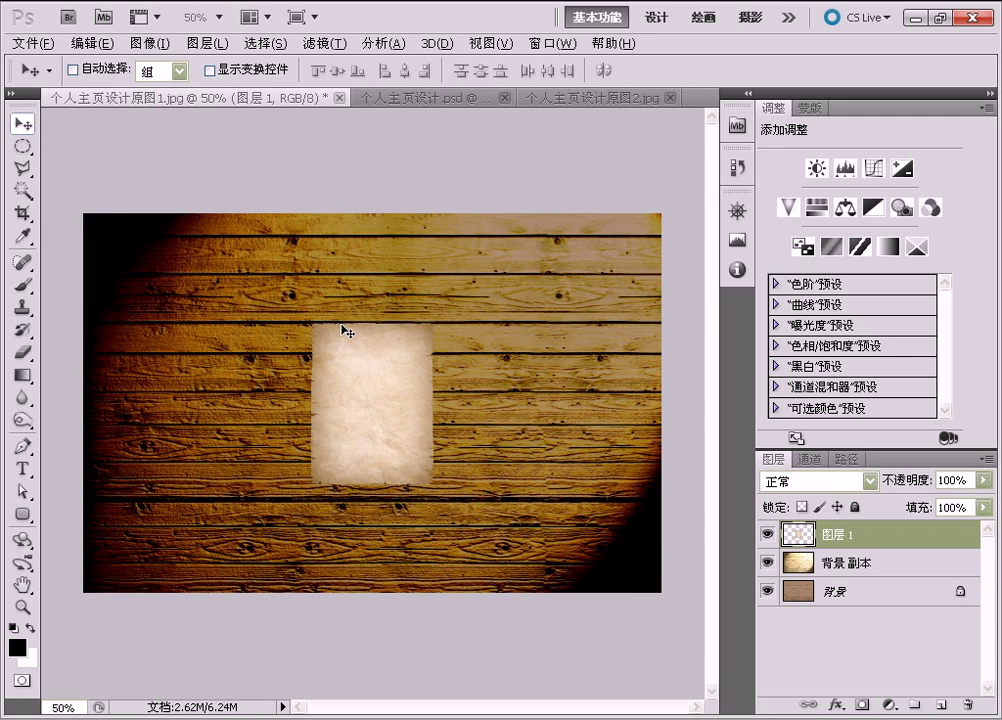
{"action": "key", "text": "ctrl+t"}
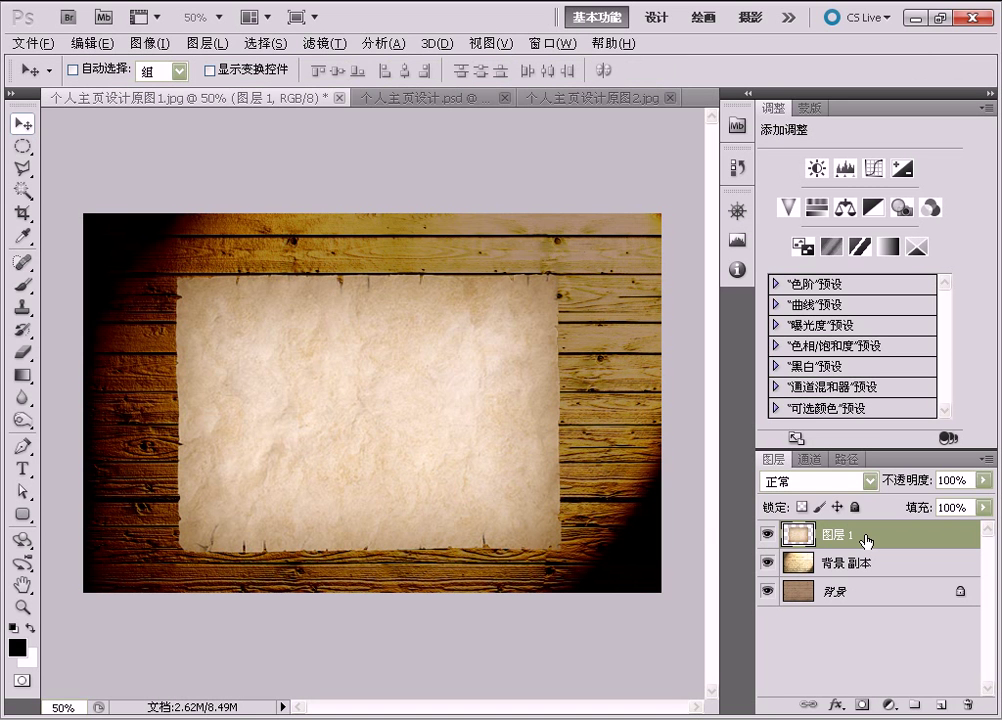
Duplicate the parchment layer and set the copy to Overlay (叠加) at 60% opacity
{"action": "left_click_drag", "start_coordinate": [944, 539], "coordinate": [941, 708]}
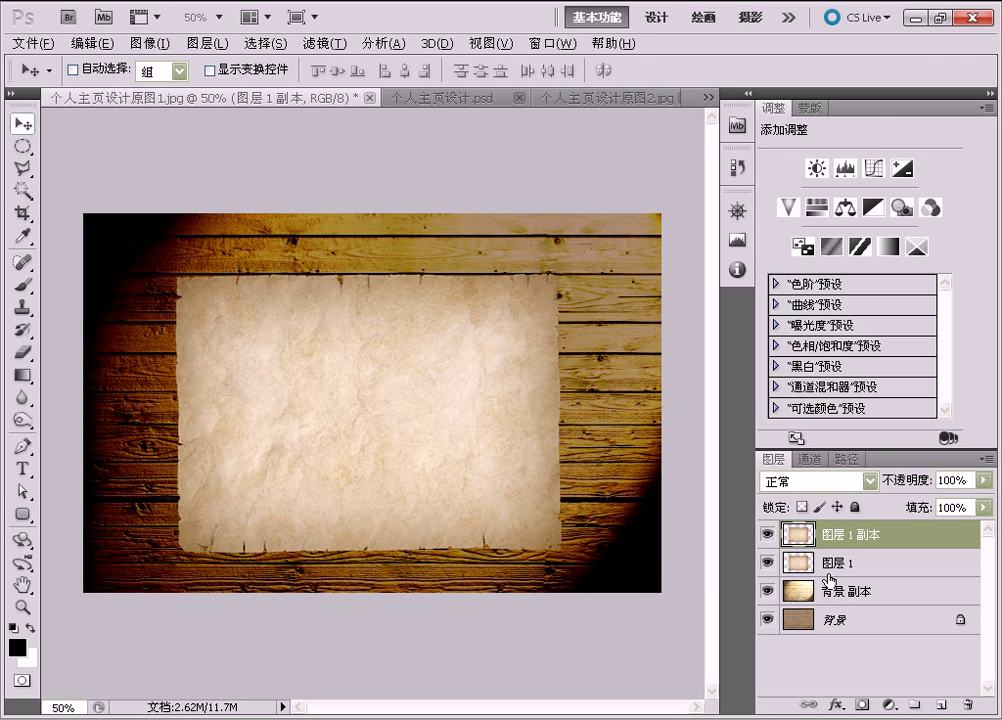
{"action": "left_click", "coordinate": [869, 481]}
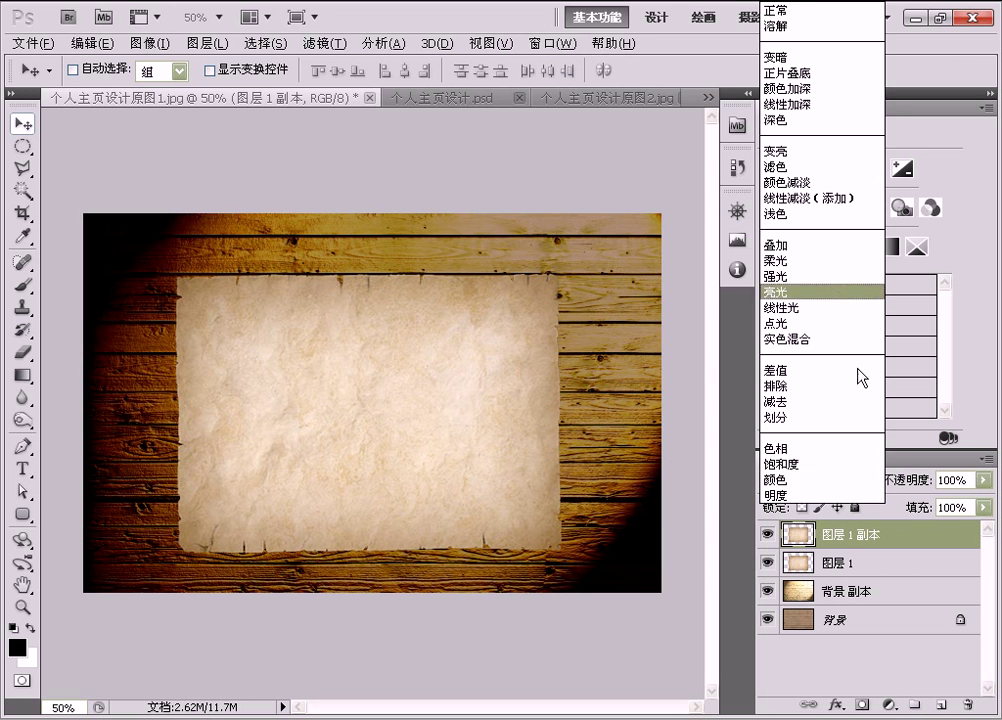
{"action": "left_click", "coordinate": [830, 246]}
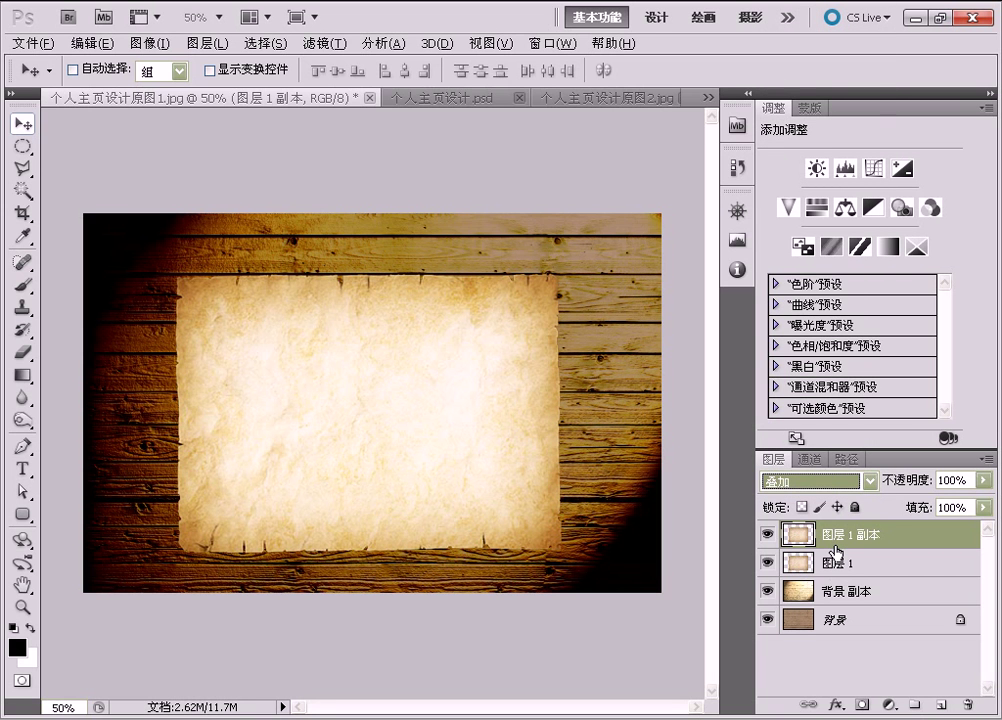
{"action": "left_click_drag", "start_coordinate": [950, 476], "coordinate": [939, 477]}
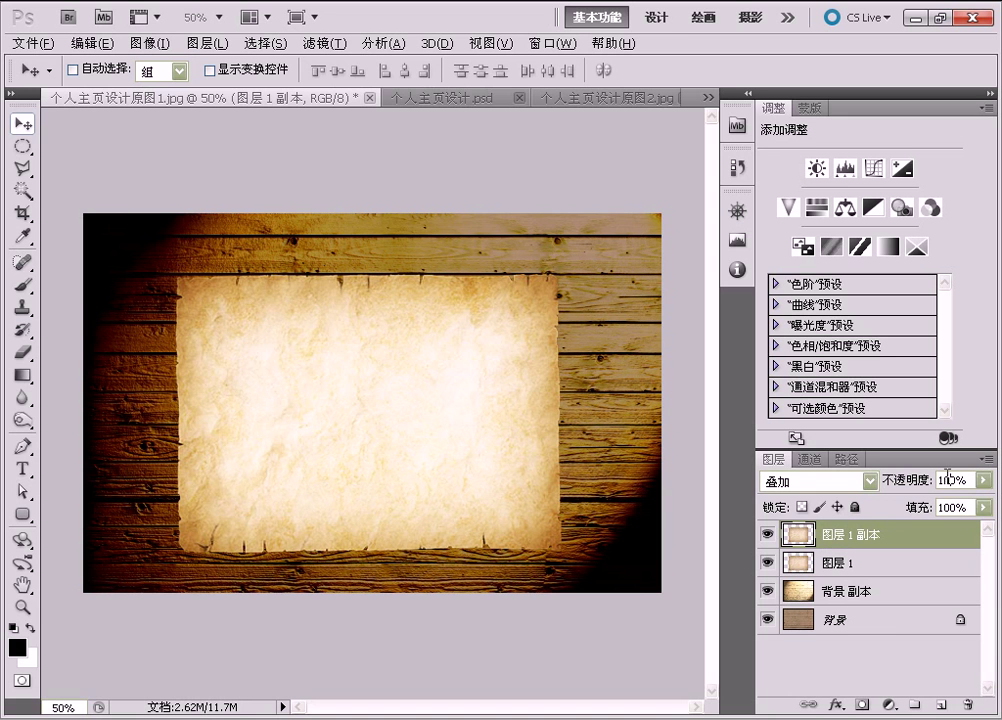
{"action": "type", "text": "5"}
{"action": "key", "text": "Return"}
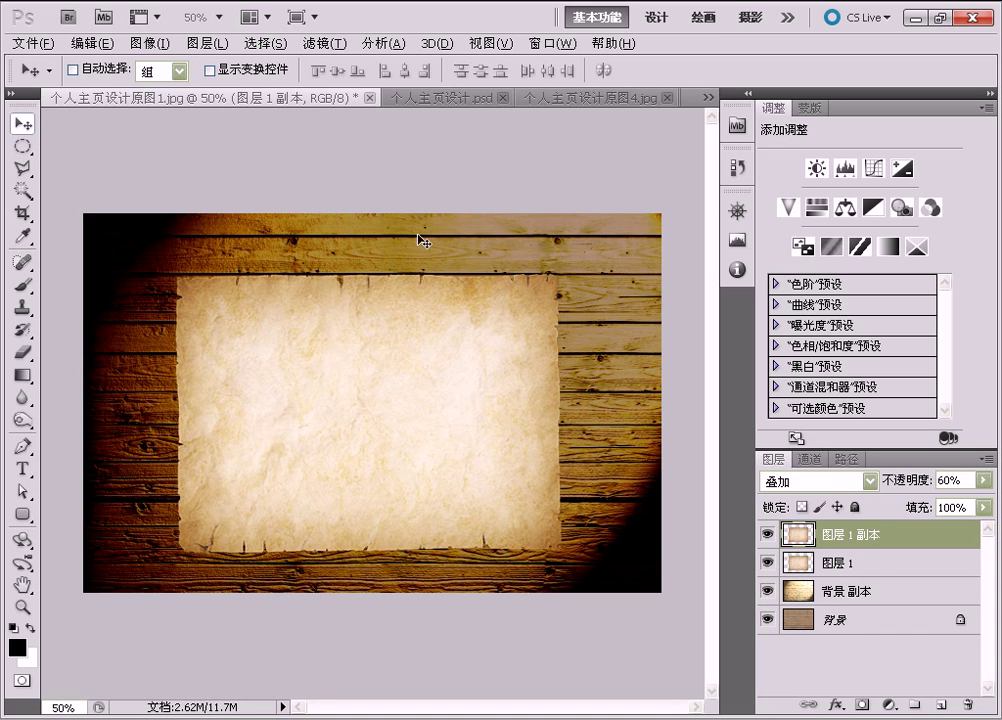
In the 原图4 image, Magic Wand the white background and inner curl, then invert to the gold swirl
{"action": "left_click", "coordinate": [553, 107]}
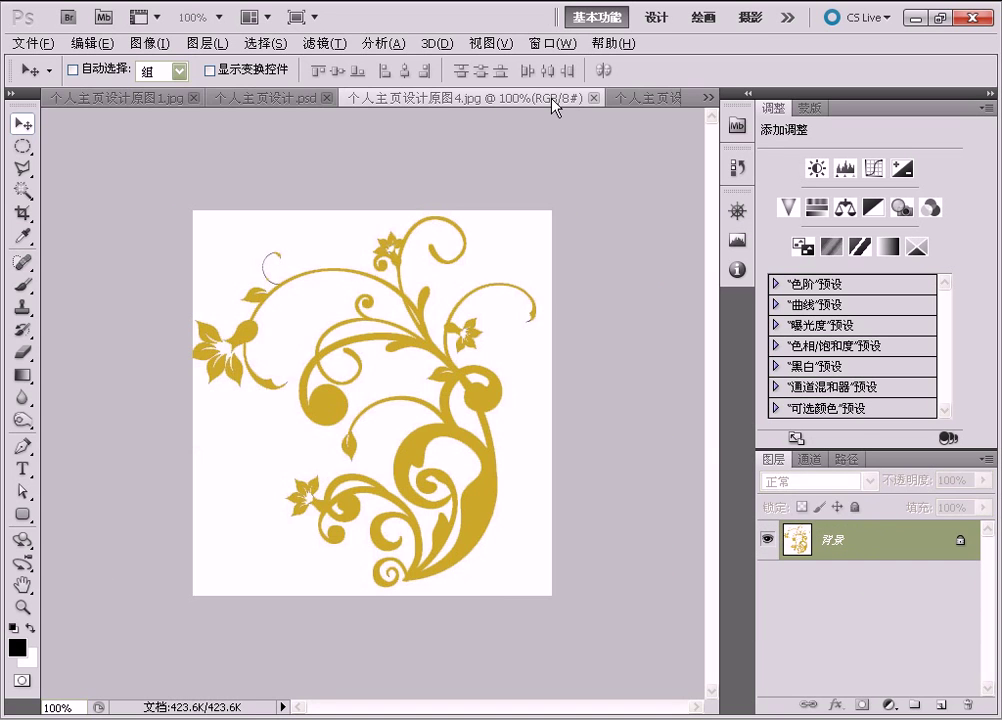
{"action": "left_click", "coordinate": [23, 190]}
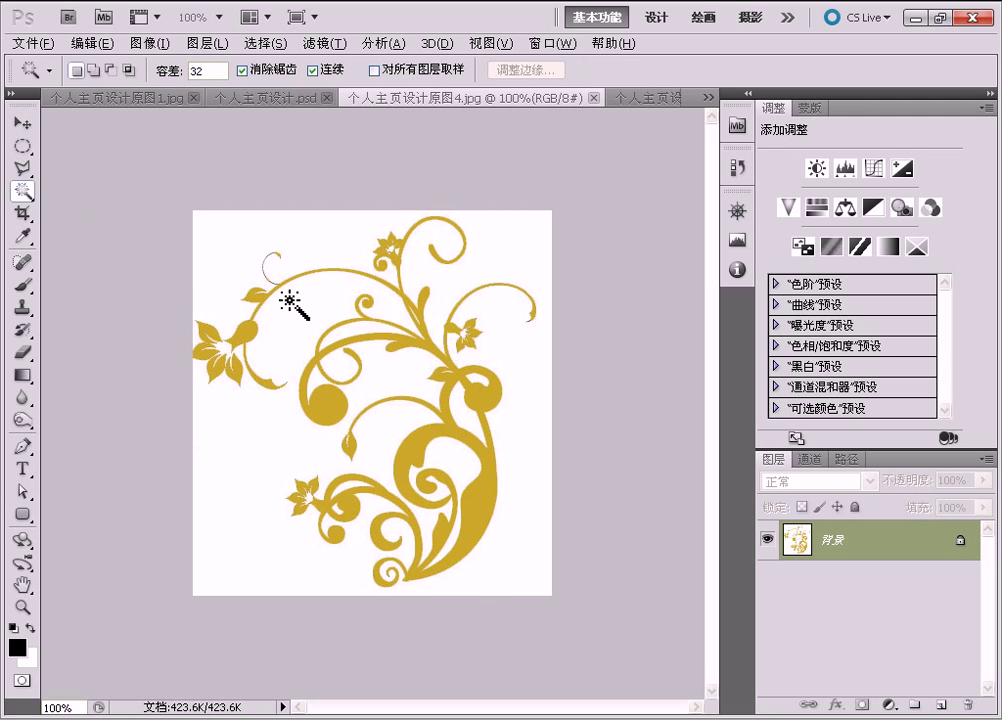
{"action": "left_click", "coordinate": [296, 332]}
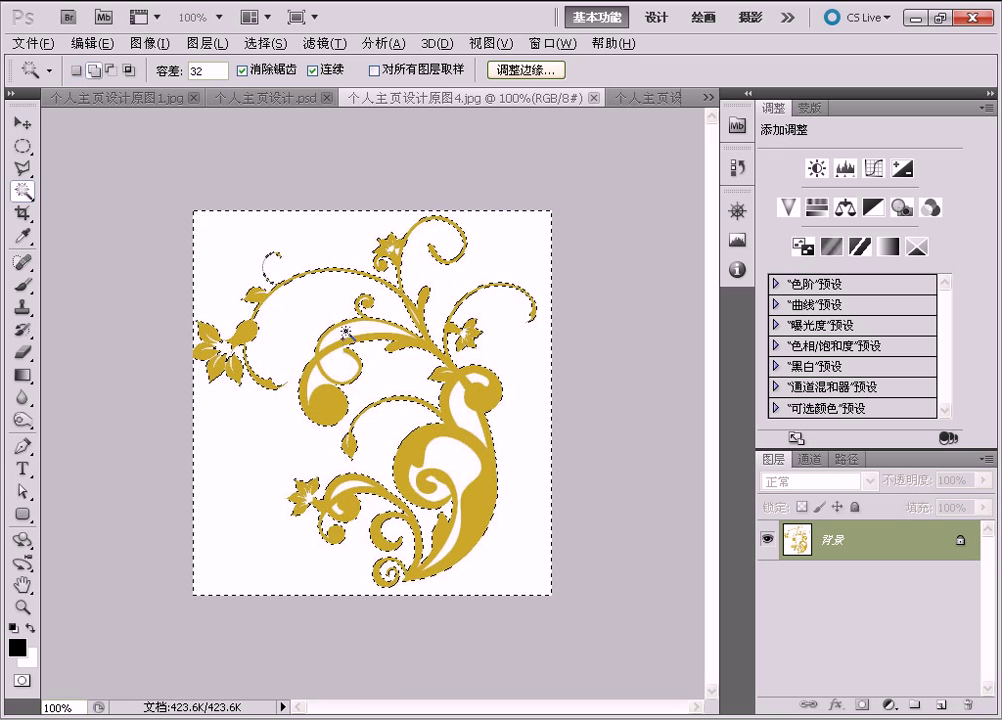
{"action": "left_click", "coordinate": [350, 336], "text": "shift"}
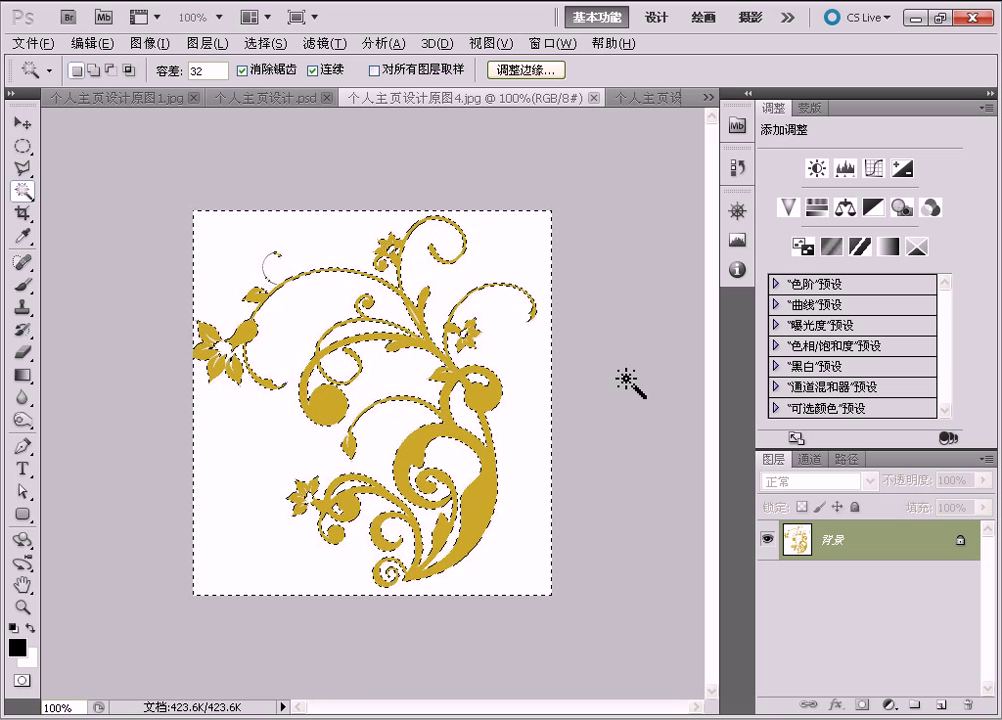
{"action": "key", "text": "ctrl+shift+i"}
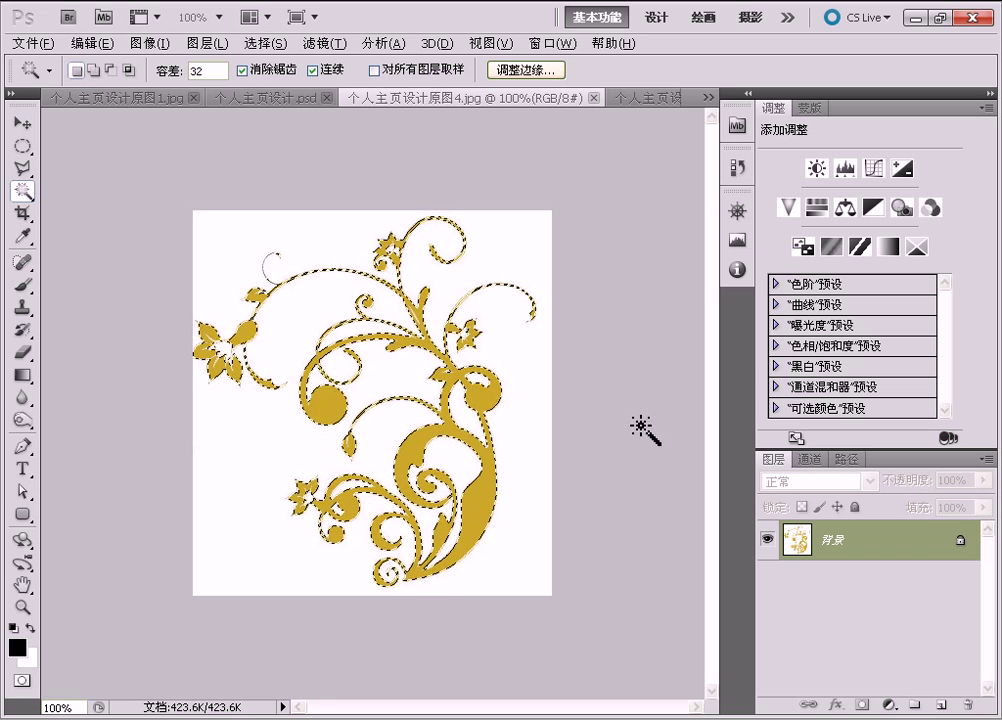
{"action": "left_click", "coordinate": [22, 122]}
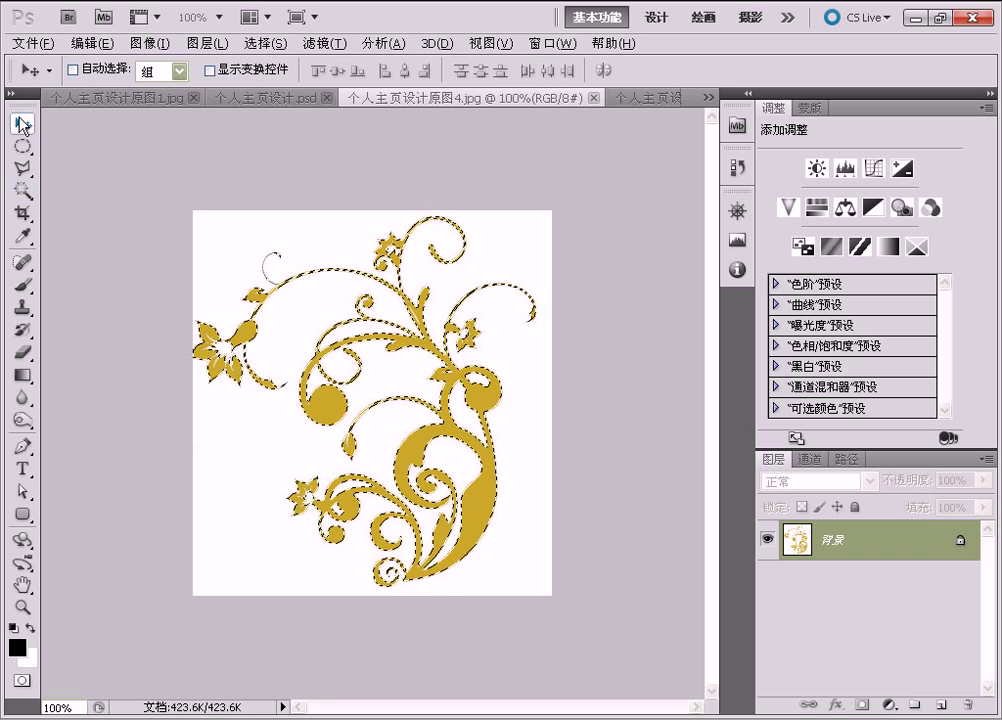
Drag the swirl into 原图1, scale it into the top-left corner, then duplicate and transform the copy
{"action": "mouse_move", "coordinate": [265, 287]}
{"action": "left_mouse_down"}
{"action": "mouse_move", "coordinate": [138, 103]}
{"action": "mouse_move", "coordinate": [257, 363]}
{"action": "left_mouse_up"}
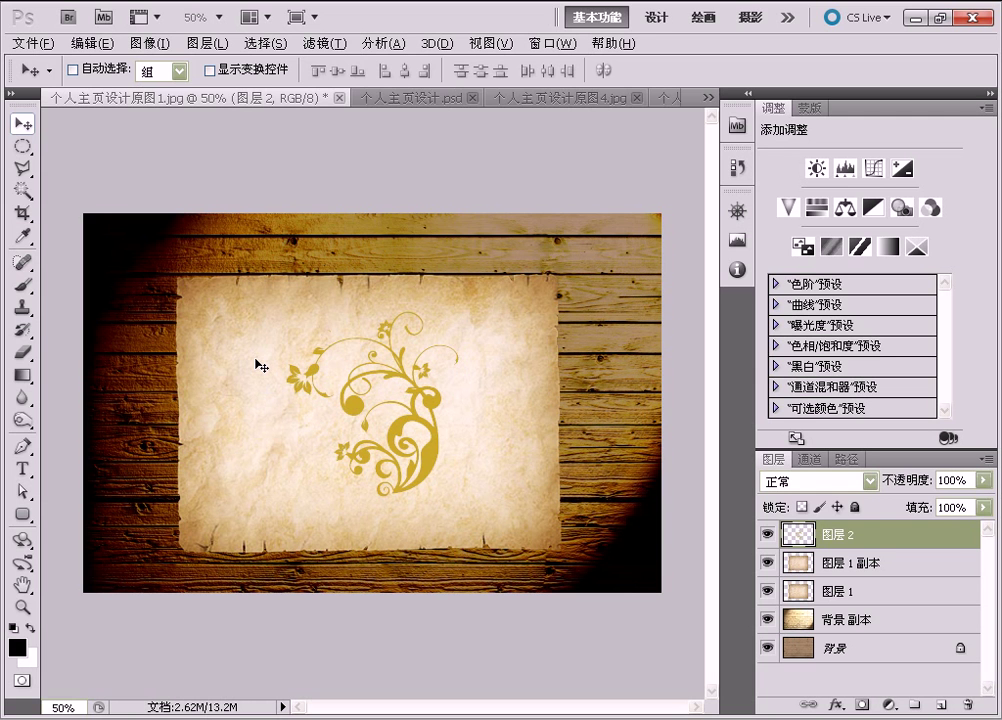
{"action": "key", "text": "ctrl+t"}
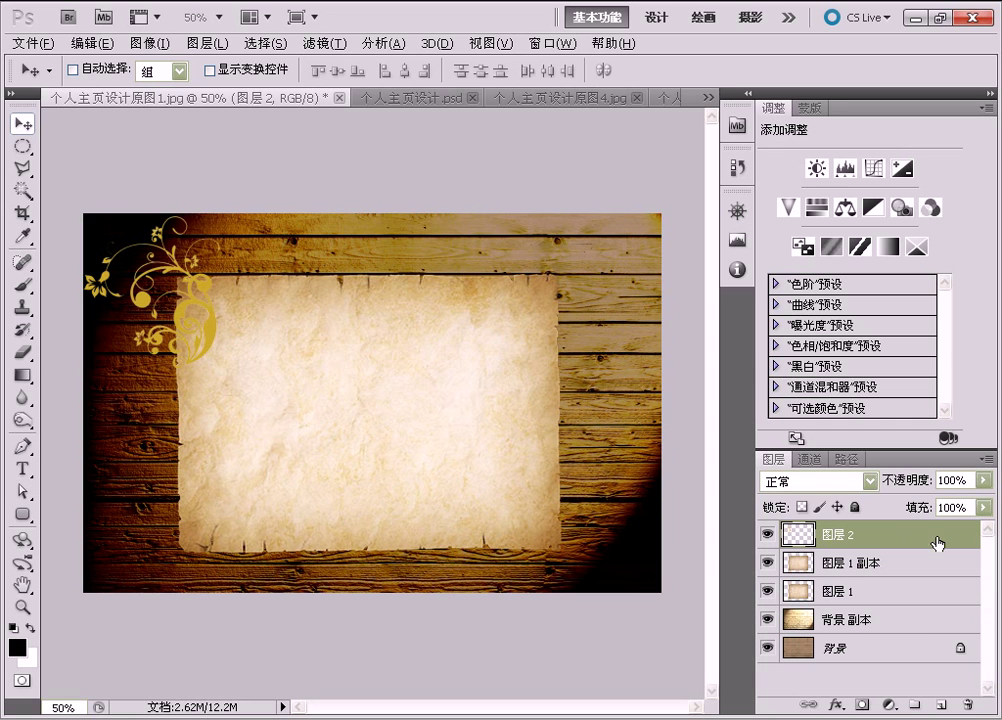
{"action": "left_click_drag", "start_coordinate": [931, 535], "coordinate": [941, 704]}
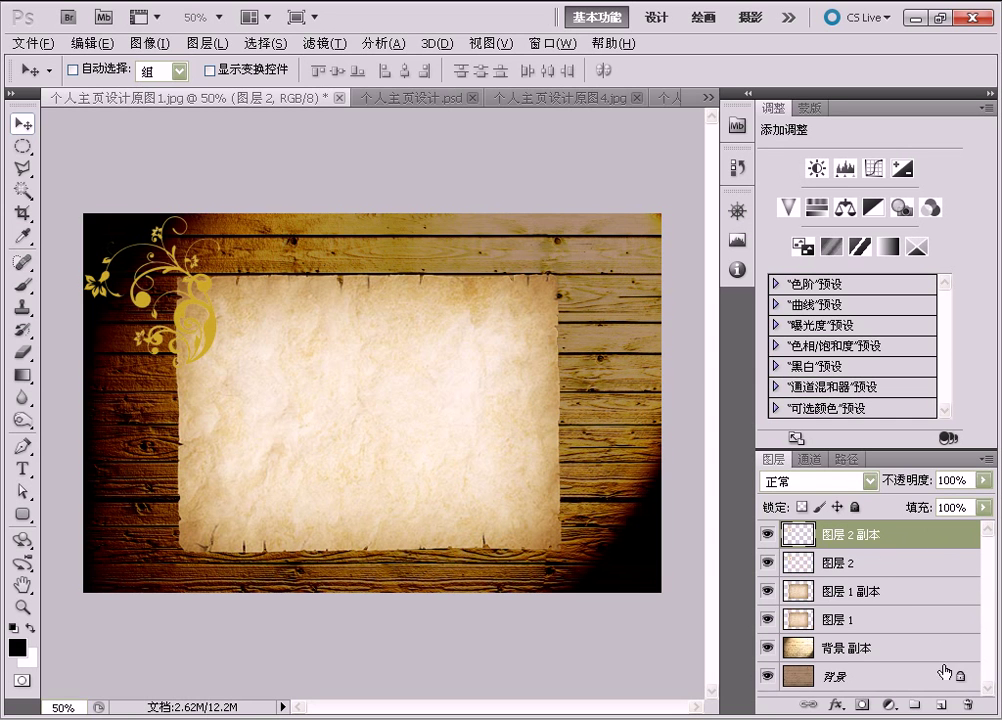
{"action": "left_click_drag", "start_coordinate": [941, 547], "coordinate": [943, 702]}
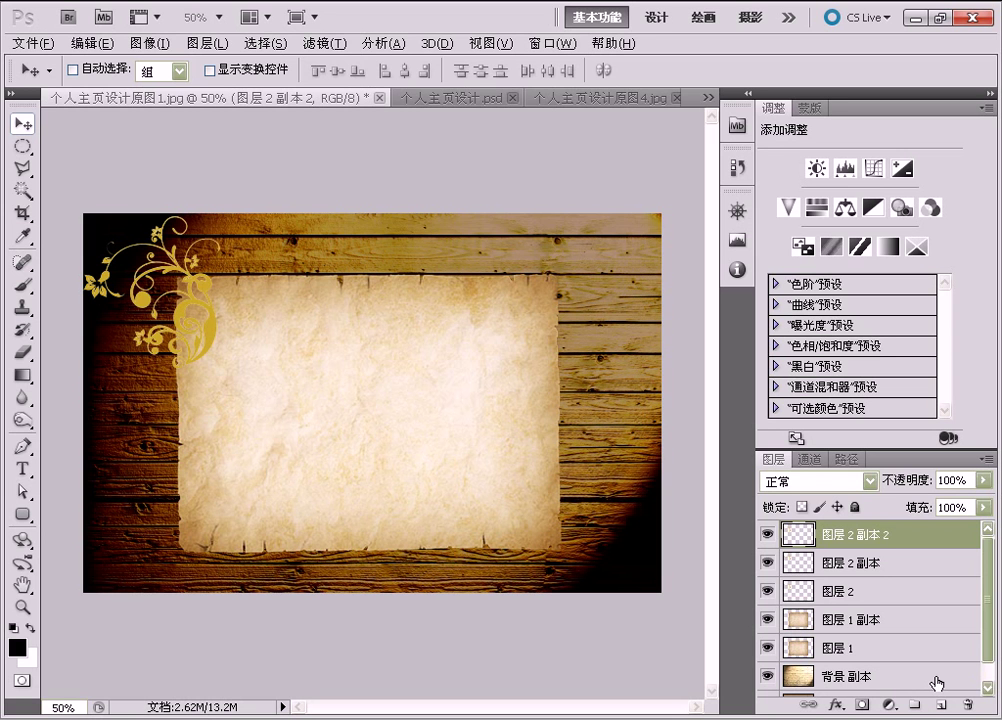
{"action": "key", "text": "ctrl+shift+t"}
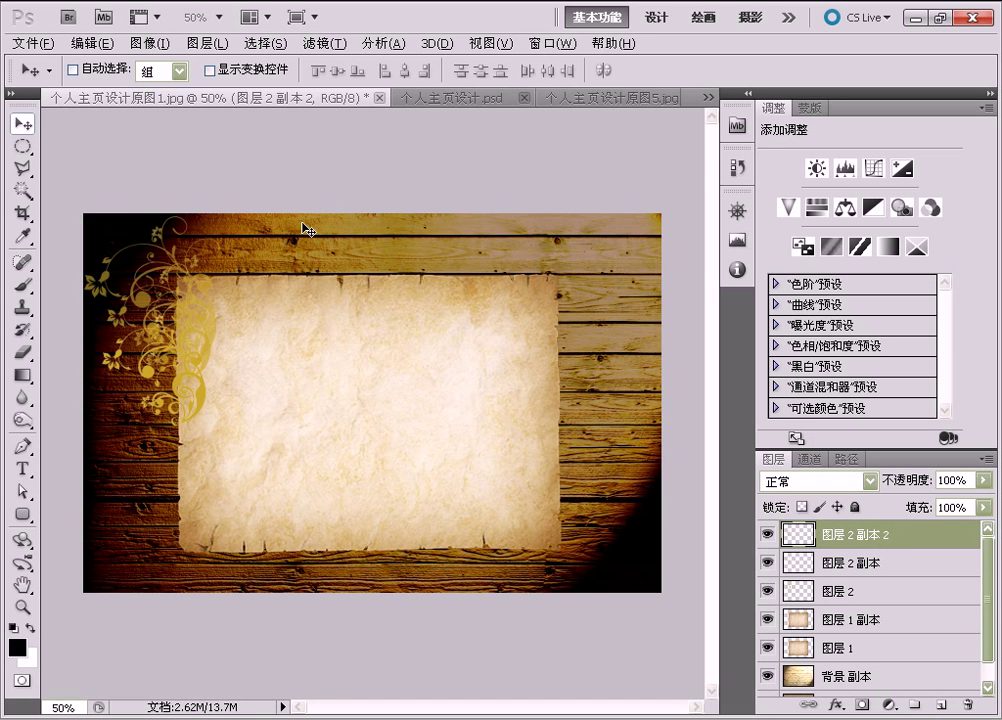
Copy the 原图5 gold ornament into the layout's bottom-right corner, then switch to the 原图3 image
{"action": "left_click", "coordinate": [578, 99]}
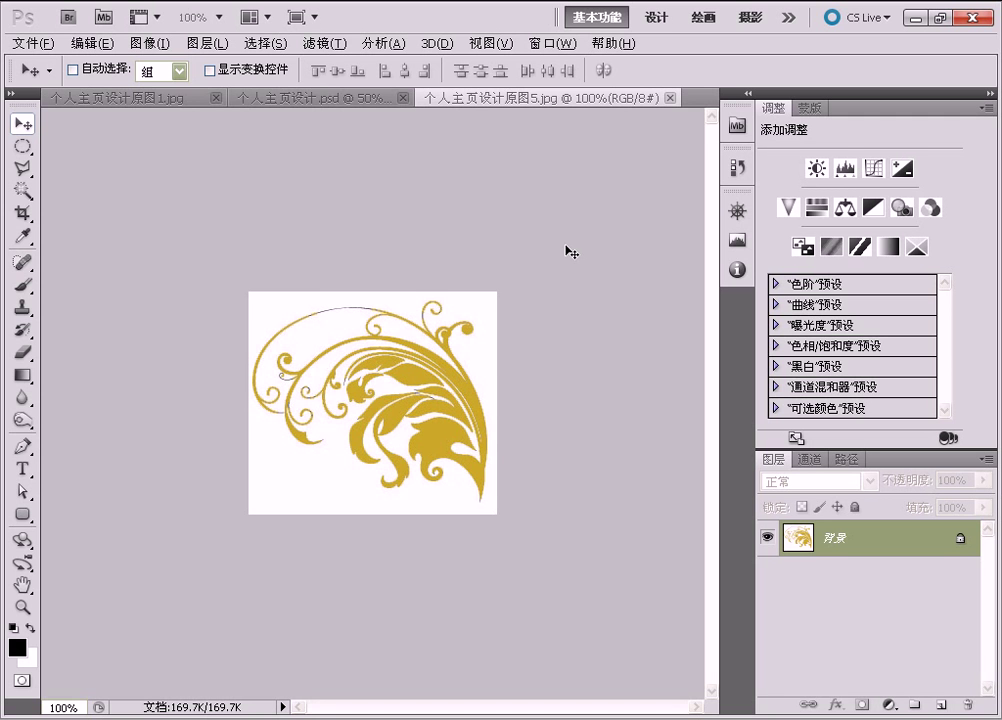
{"action": "key", "text": "ctrl+alt+2"}
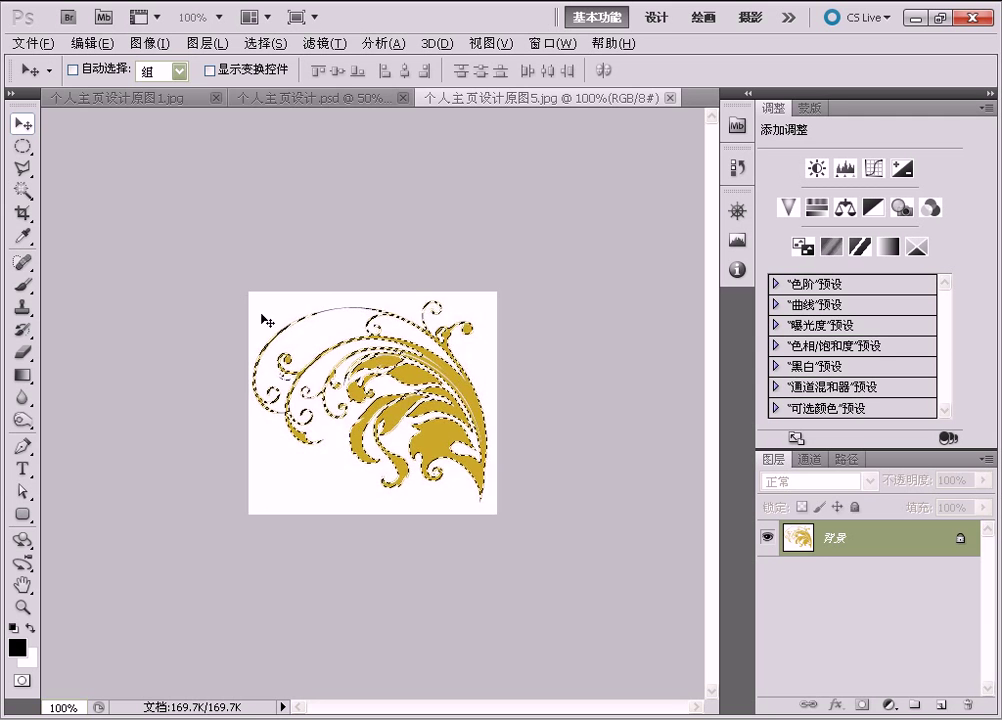
{"action": "key", "text": "ctrl+Tab"}
{"action": "key", "text": "ctrl+v"}
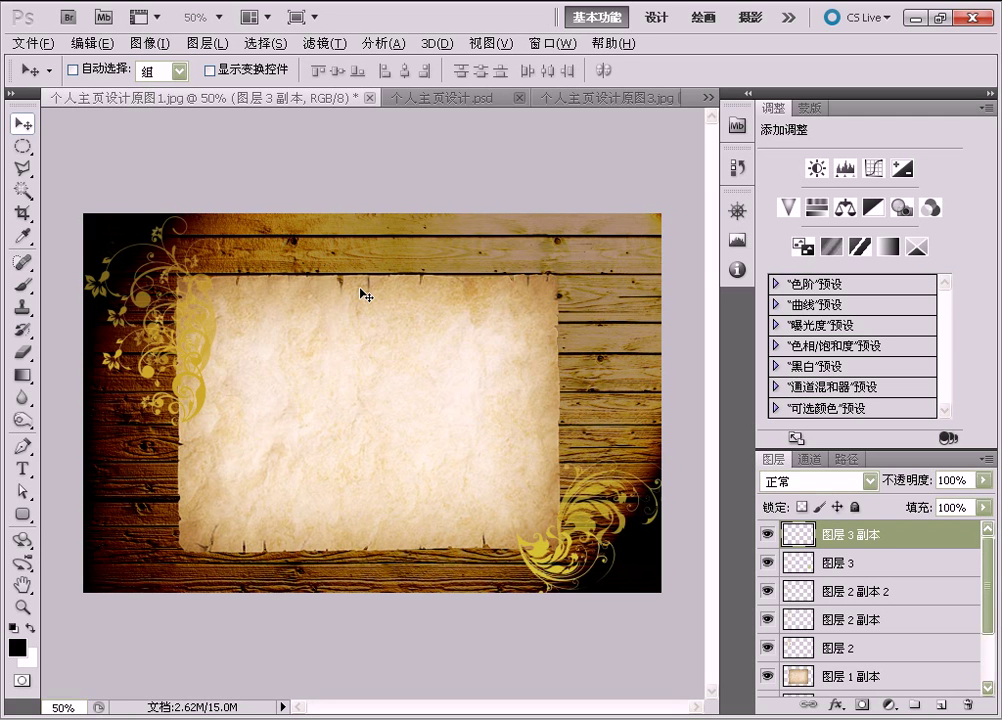
{"action": "left_click", "coordinate": [577, 98]}
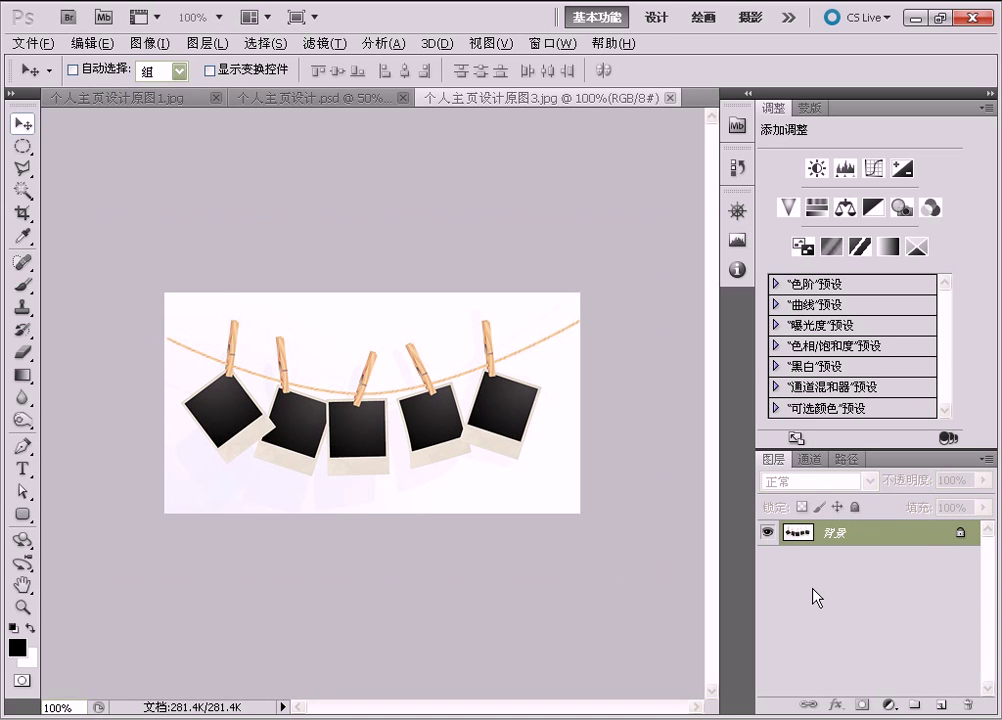
Duplicate the polaroid background and add a Levels (色阶) adjustment layer with black input 117
{"action": "left_click_drag", "start_coordinate": [928, 540], "coordinate": [938, 702]}
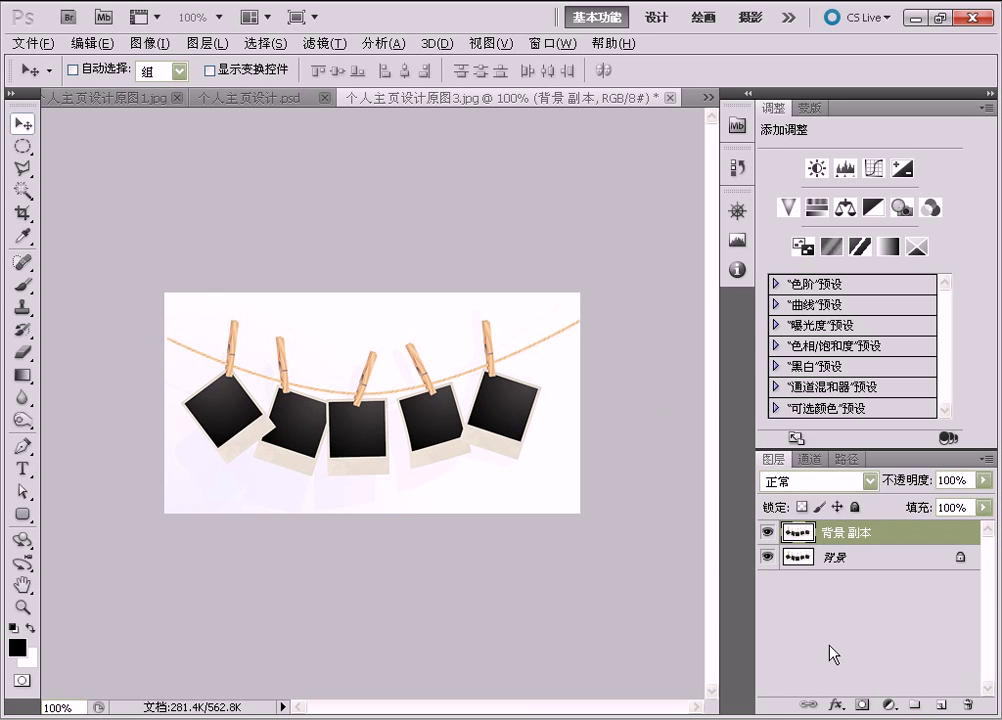
{"action": "left_click", "coordinate": [888, 704]}
{"action": "left_click", "coordinate": [911, 455]}
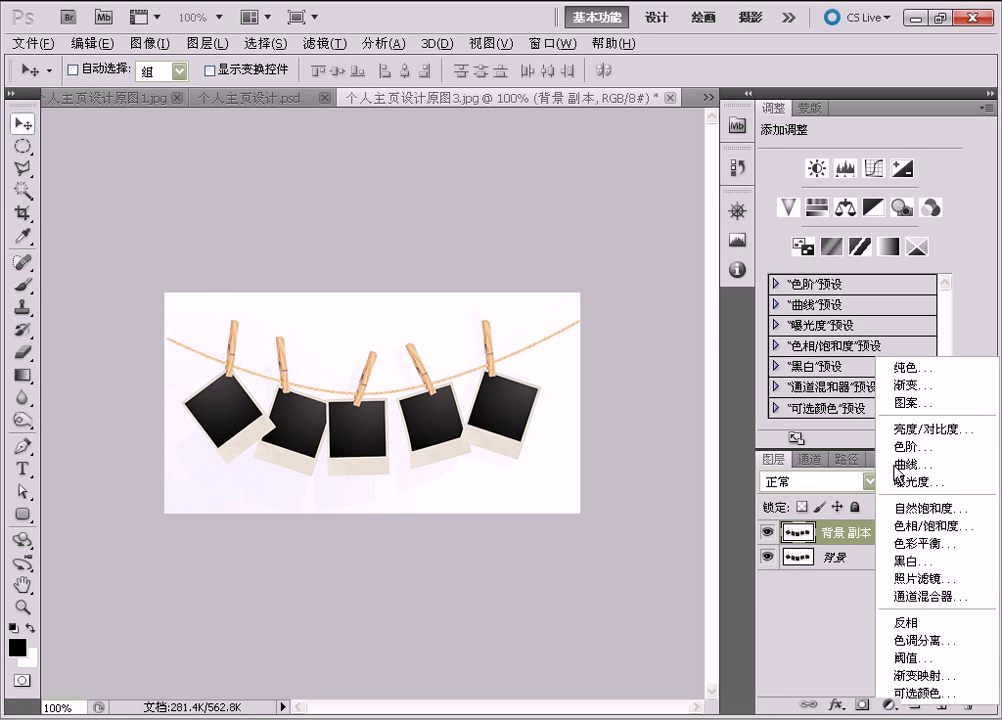
{"action": "left_click", "coordinate": [905, 447]}
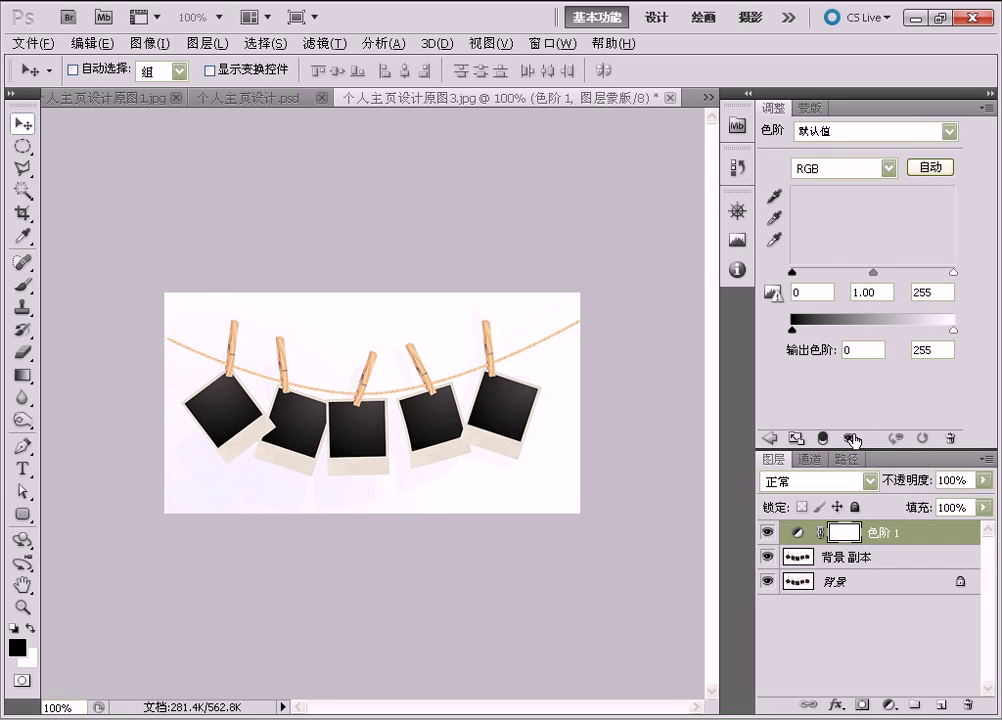
{"action": "left_click", "coordinate": [810, 292]}
{"action": "type", "text": "117"}
{"action": "key", "text": "Return"}
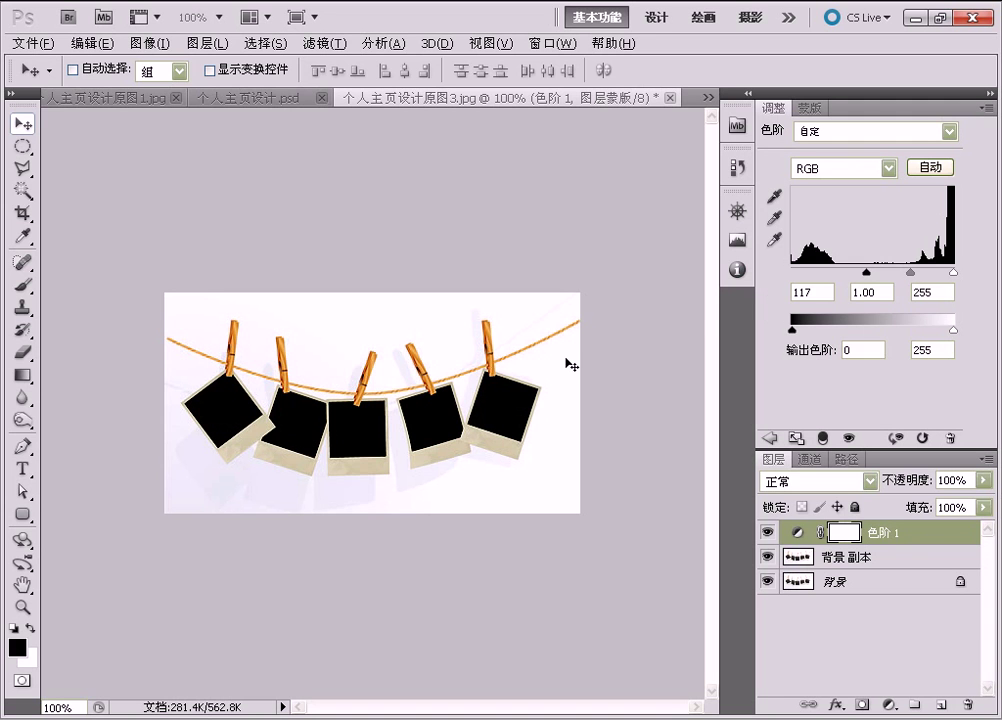
{"action": "left_click", "coordinate": [22, 190]}
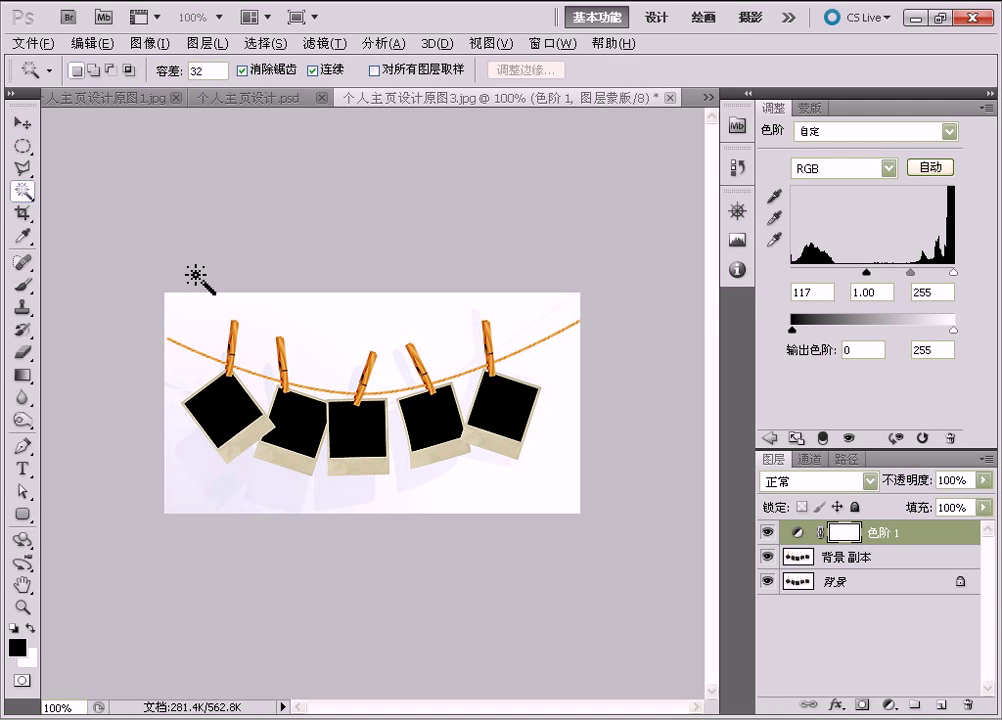
Select the white background, invert to the photos and rope, then return to 原图1
{"action": "left_click", "coordinate": [325, 325]}
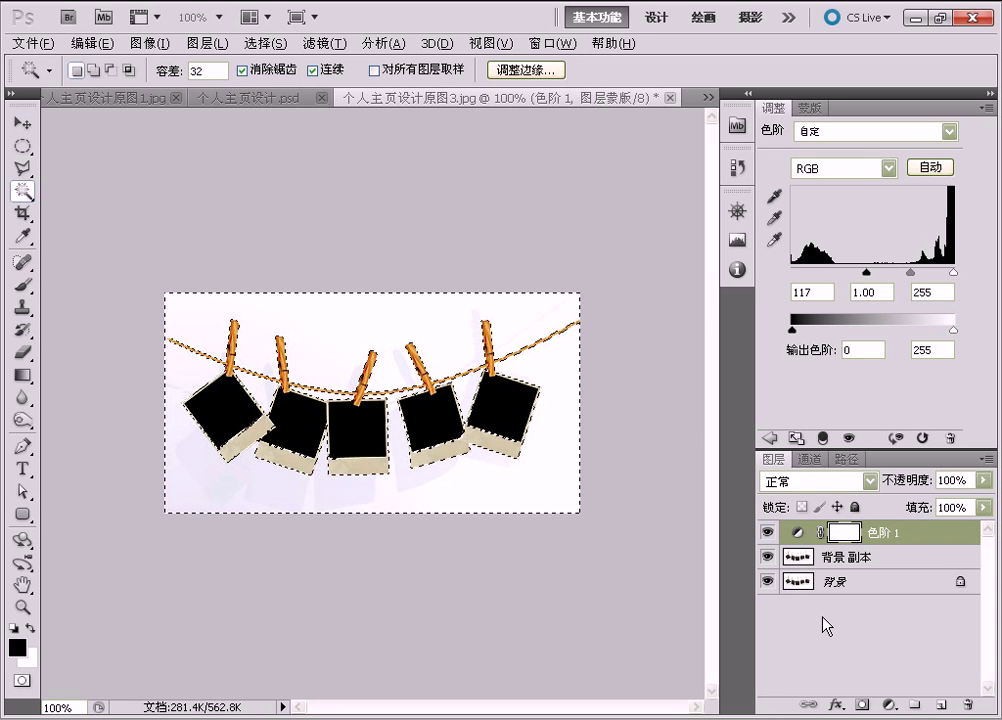
{"action": "key", "text": "ctrl+shift+i"}
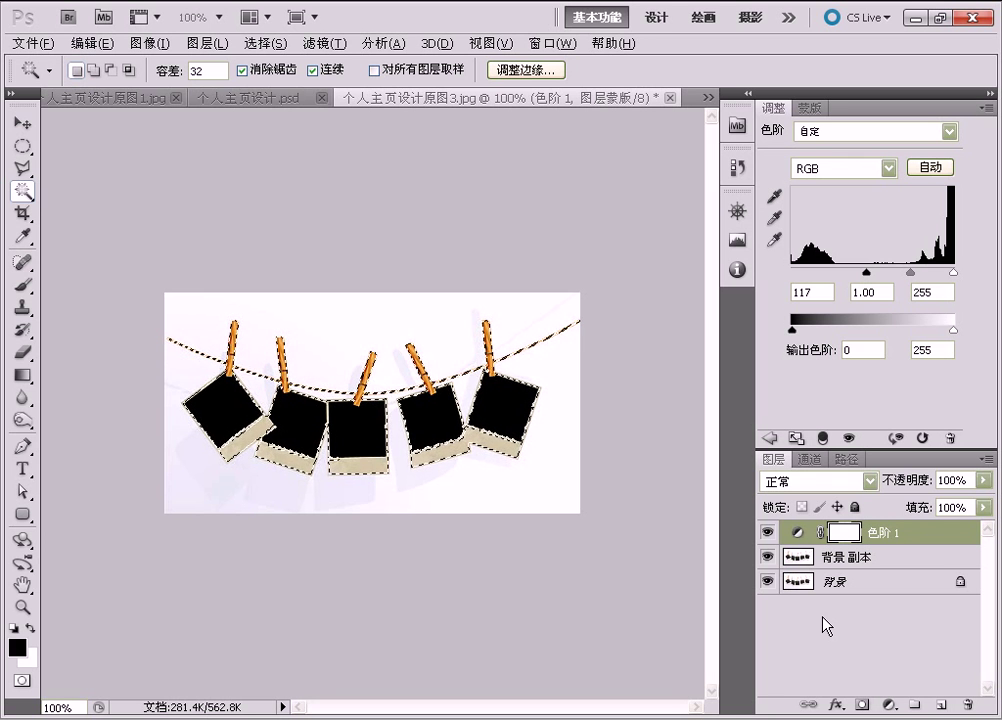
{"action": "left_click", "coordinate": [830, 588]}
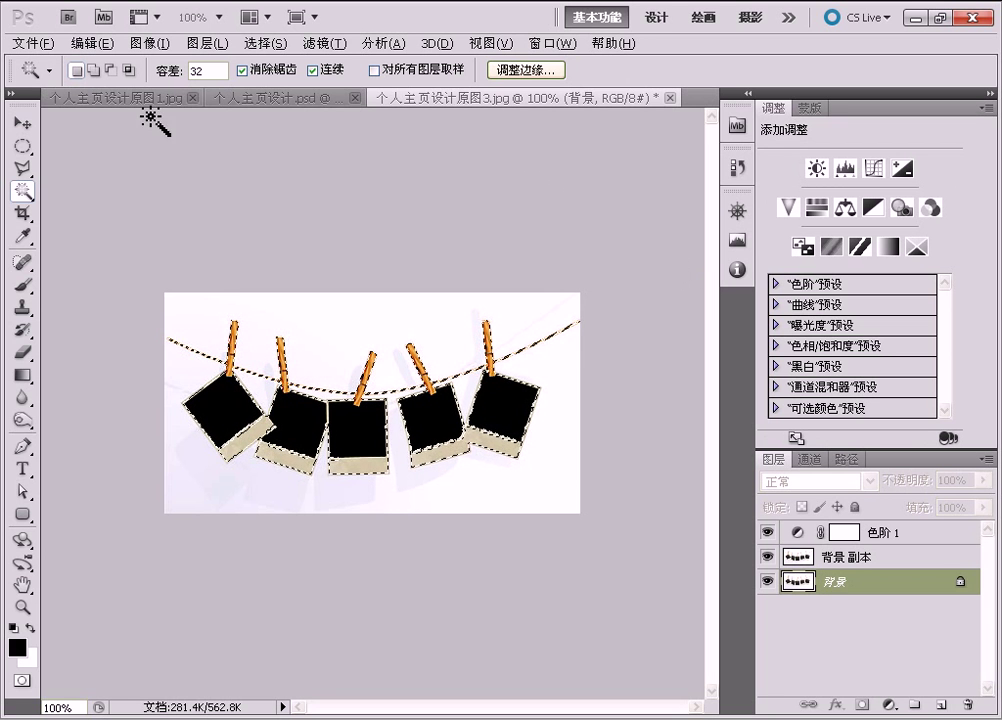
{"action": "key", "text": "ctrl+Tab"}
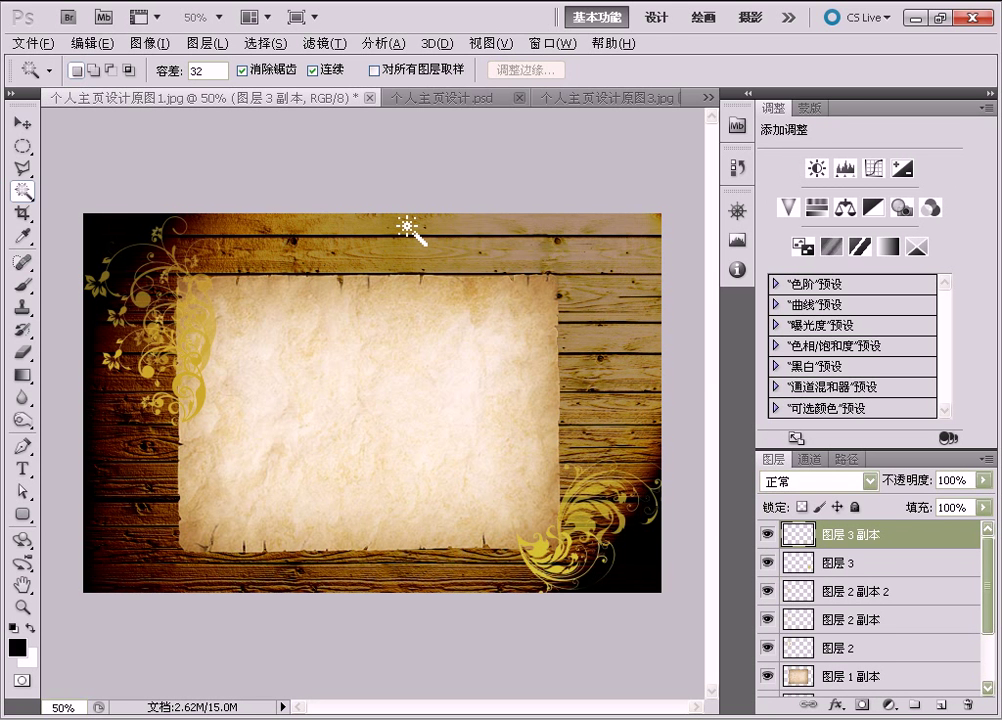
Bring the cut-out polaroids into 原图1 as 图层 4 and enlarge them across the parchment
{"action": "left_click_drag", "start_coordinate": [405, 226], "coordinate": [408, 228]}
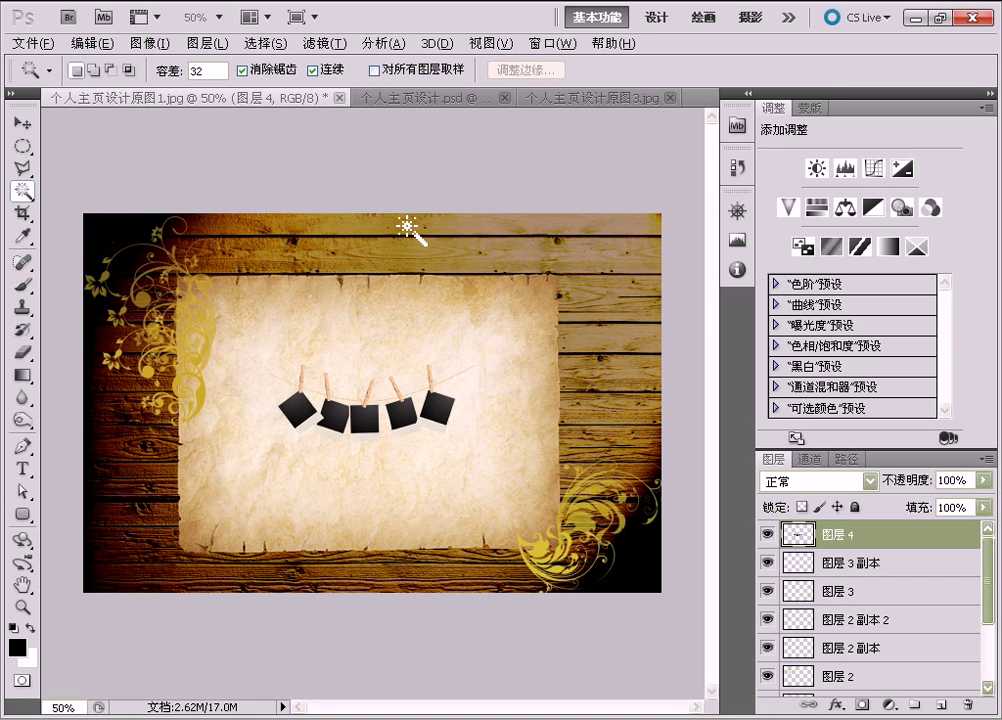
{"action": "key", "text": "ctrl+t"}
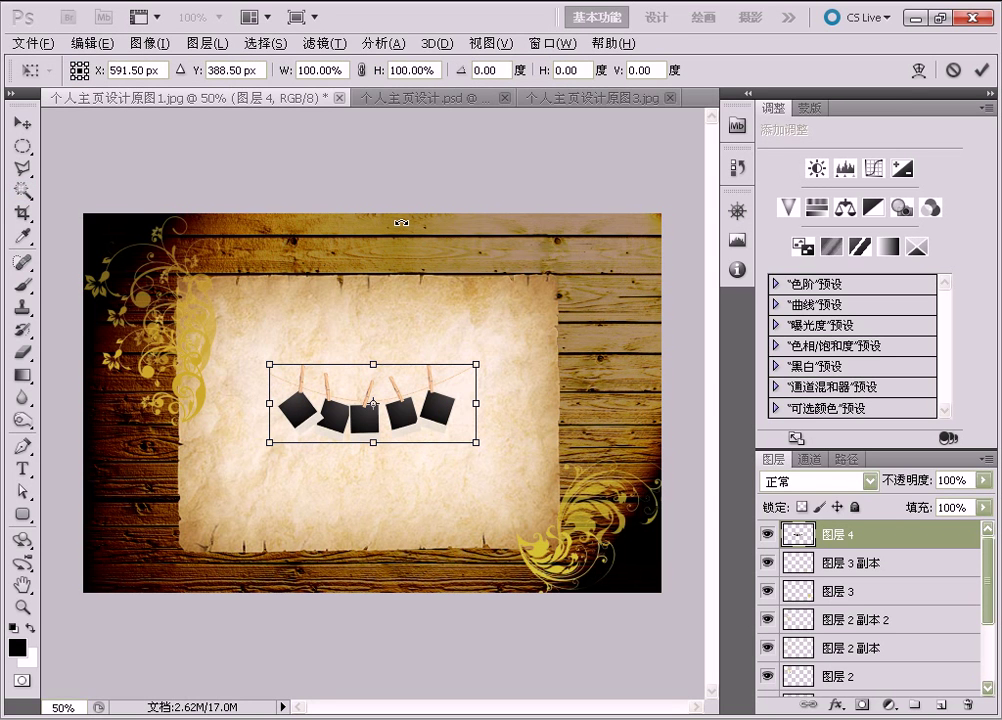
{"action": "key", "text": "Return"}
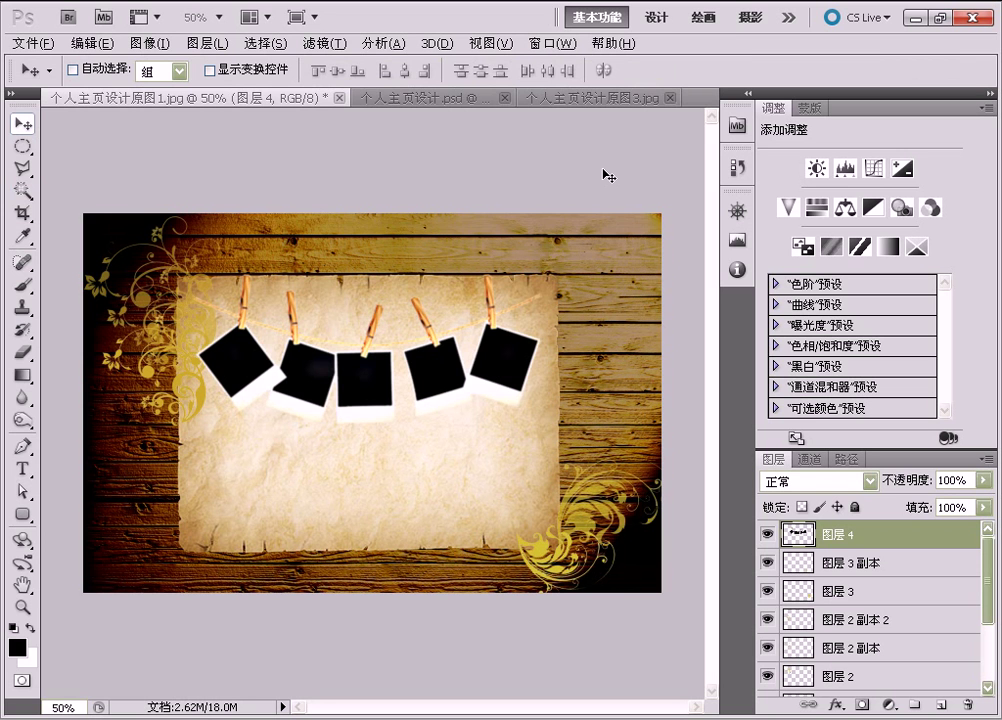
Apply Unsharp Mask to the polaroids with Amount 124%, Radius 32 and Threshold 0
{"action": "left_click", "coordinate": [326, 44]}
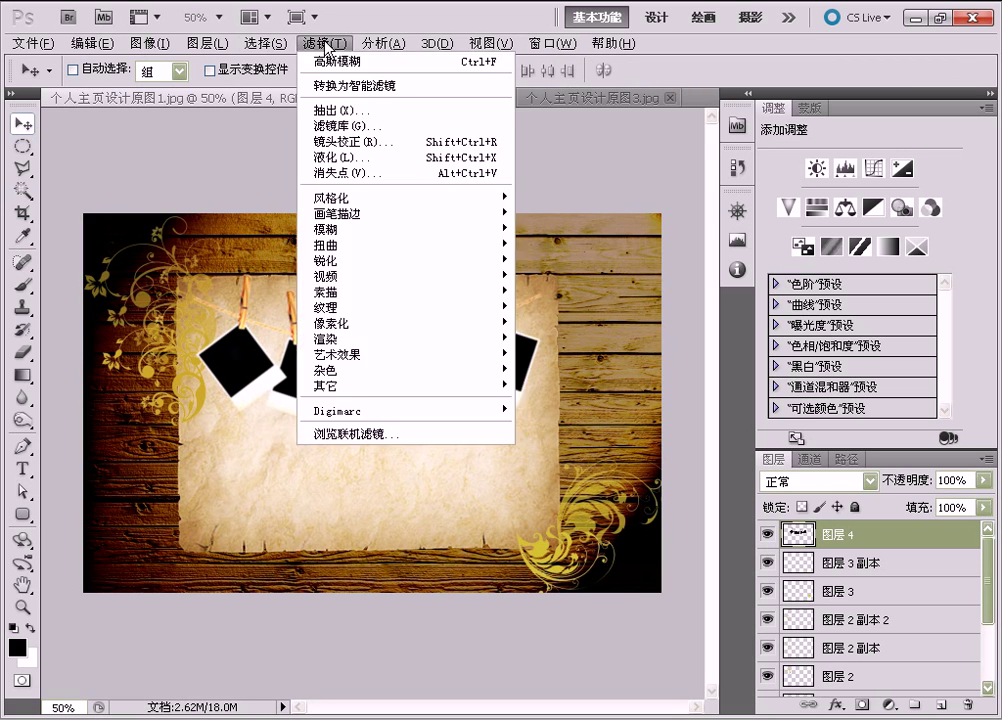
{"action": "mouse_move", "coordinate": [330, 260]}
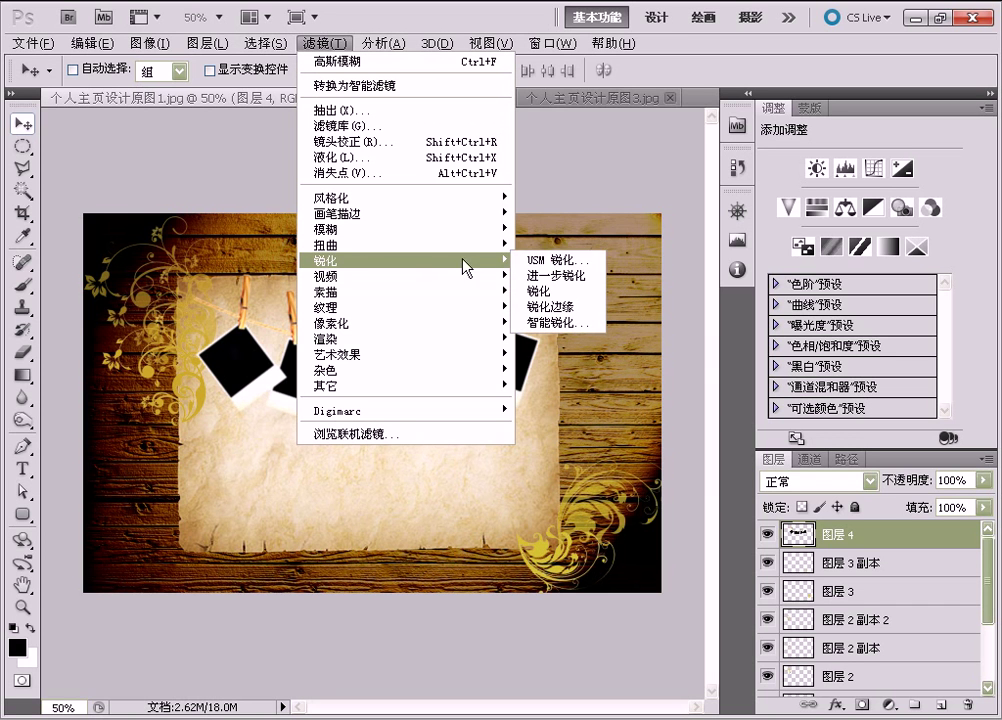
{"action": "left_click", "coordinate": [534, 264]}
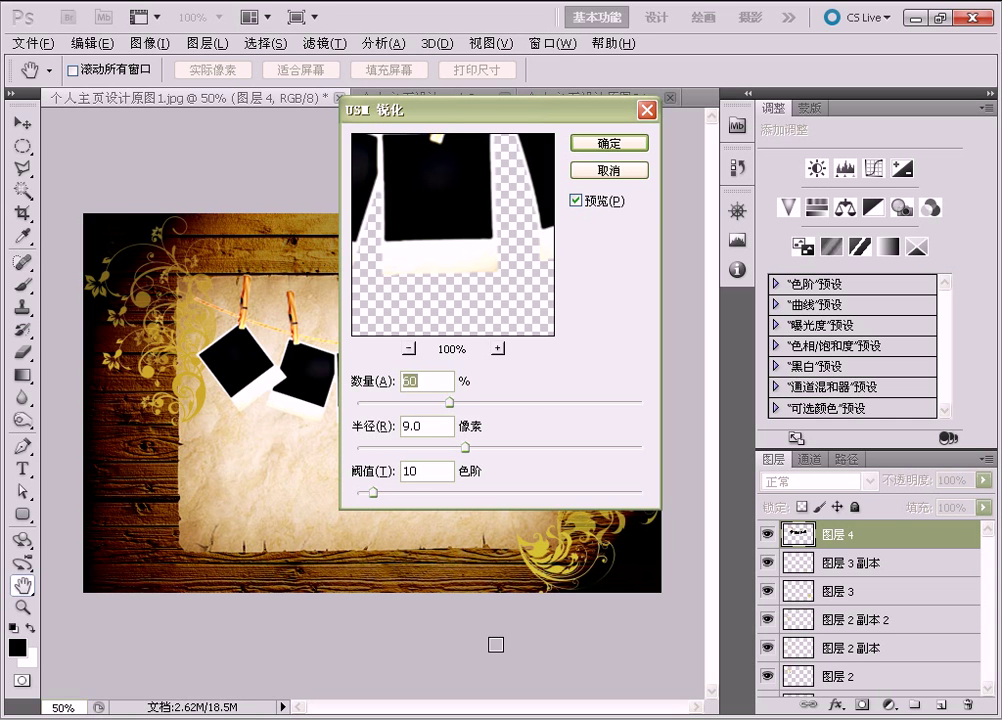
{"action": "type", "text": "124"}
{"action": "key", "text": "Tab"}
{"action": "type", "text": "32"}
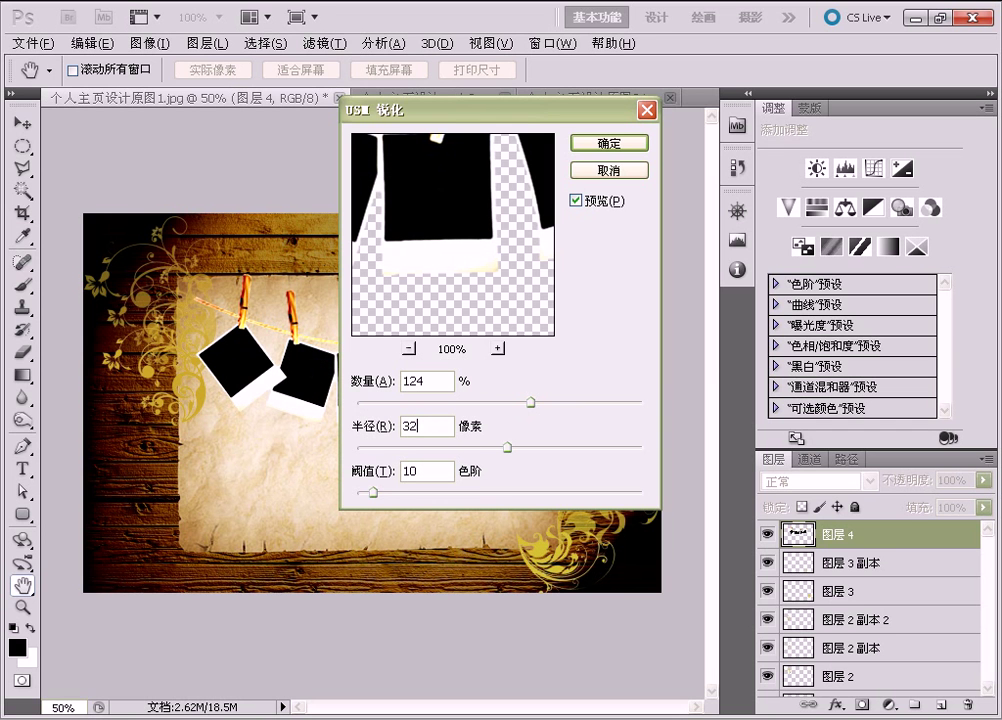
{"action": "key", "text": "Tab"}
{"action": "type", "text": "0"}
{"action": "left_click", "coordinate": [590, 147]}
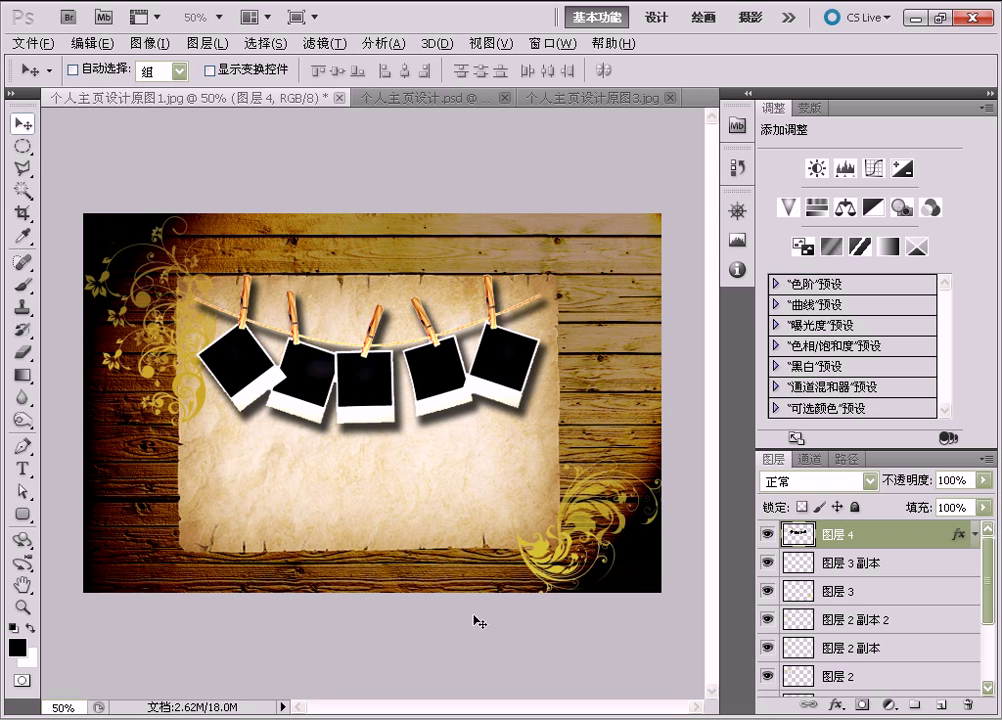
Magic-wand select the first black photo and set the foreground colour to dark magenta 9a0a47
{"action": "left_click", "coordinate": [22, 191]}
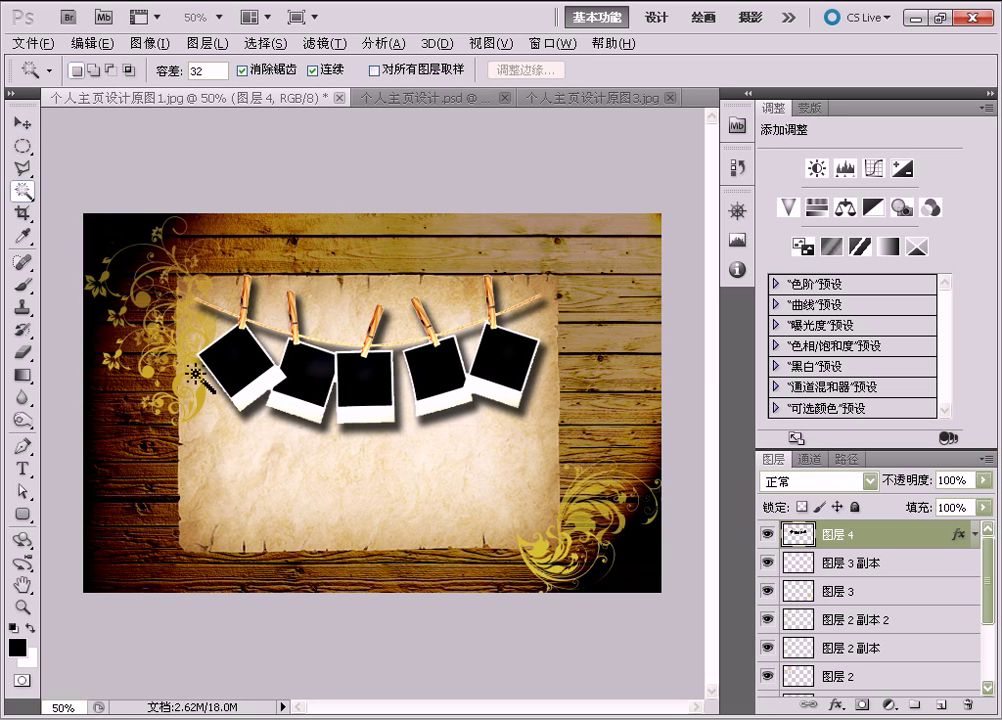
{"action": "left_click", "coordinate": [235, 368]}
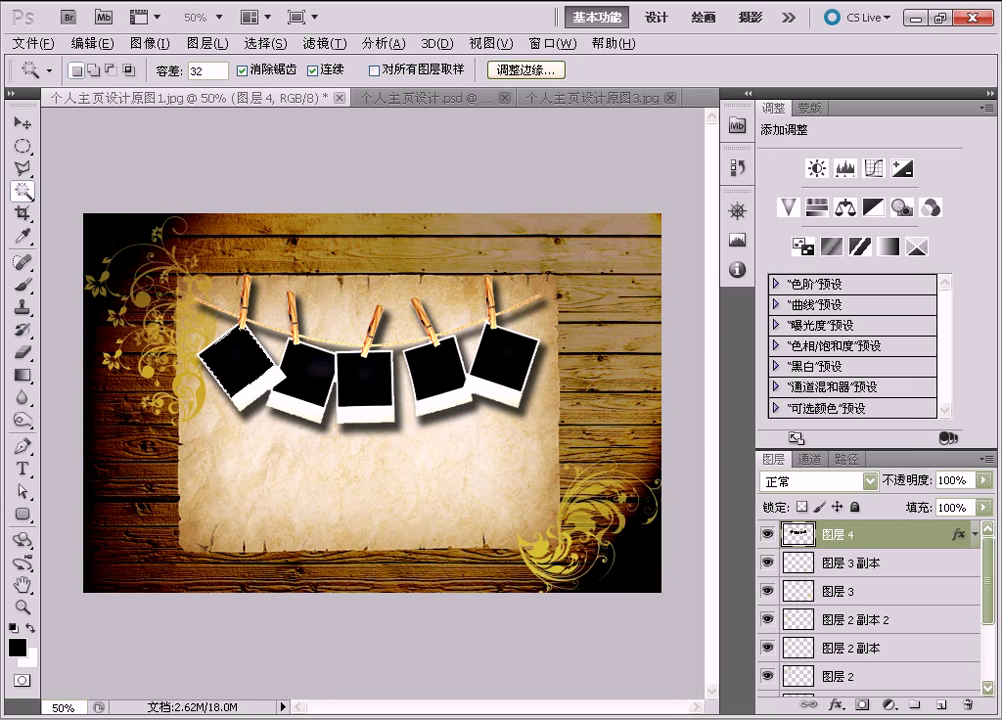
{"action": "left_click", "coordinate": [18, 647]}
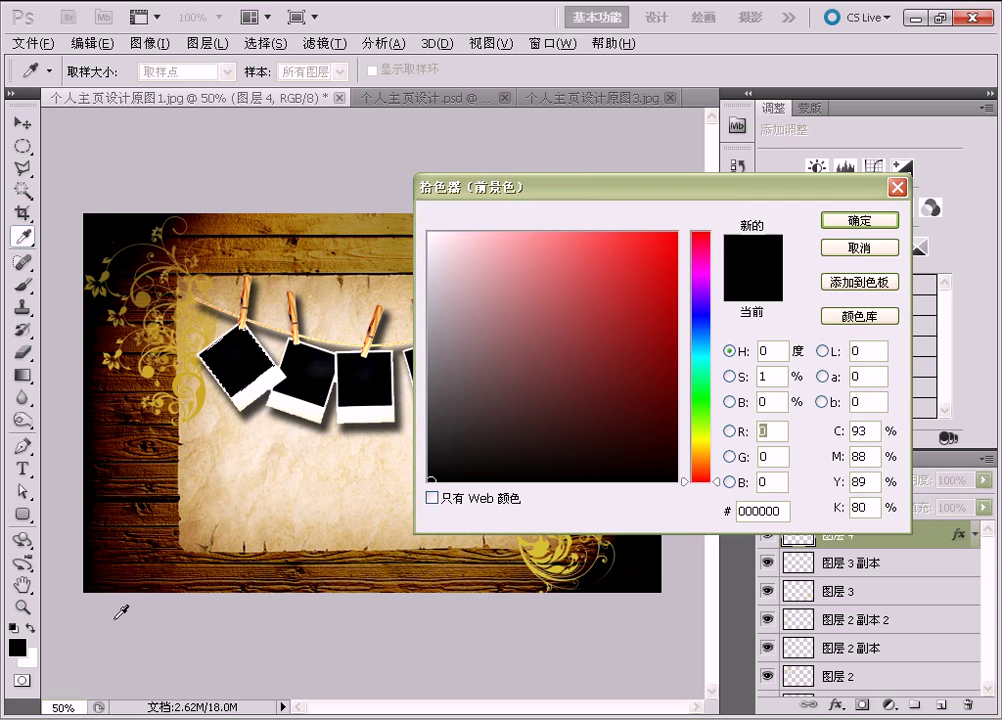
{"action": "type", "text": "154"}
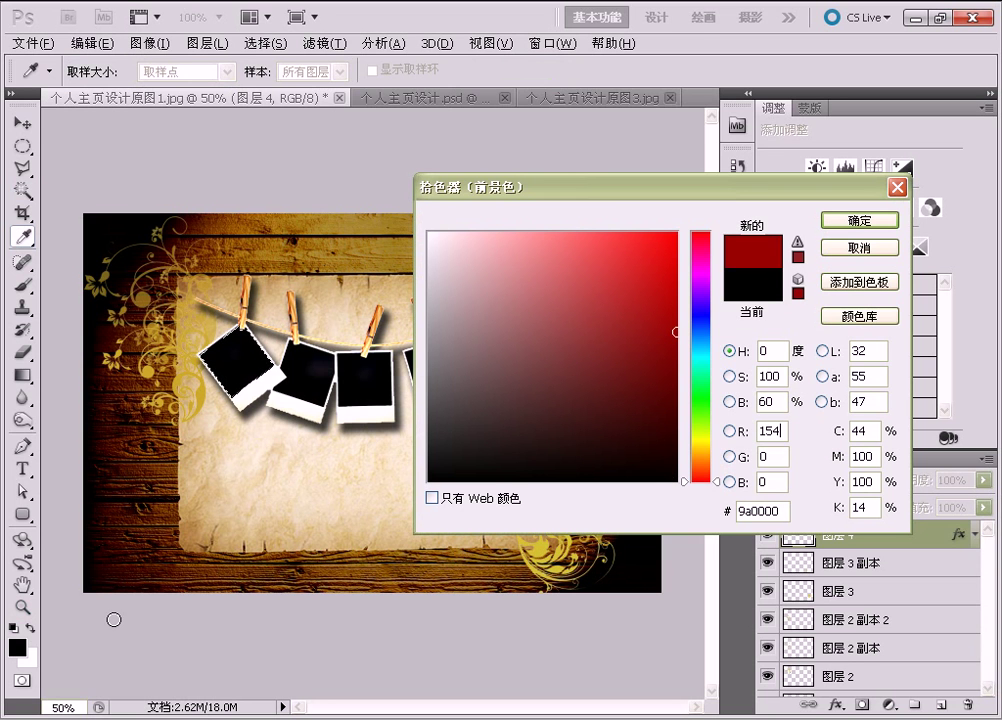
{"action": "type", "text": "1"}
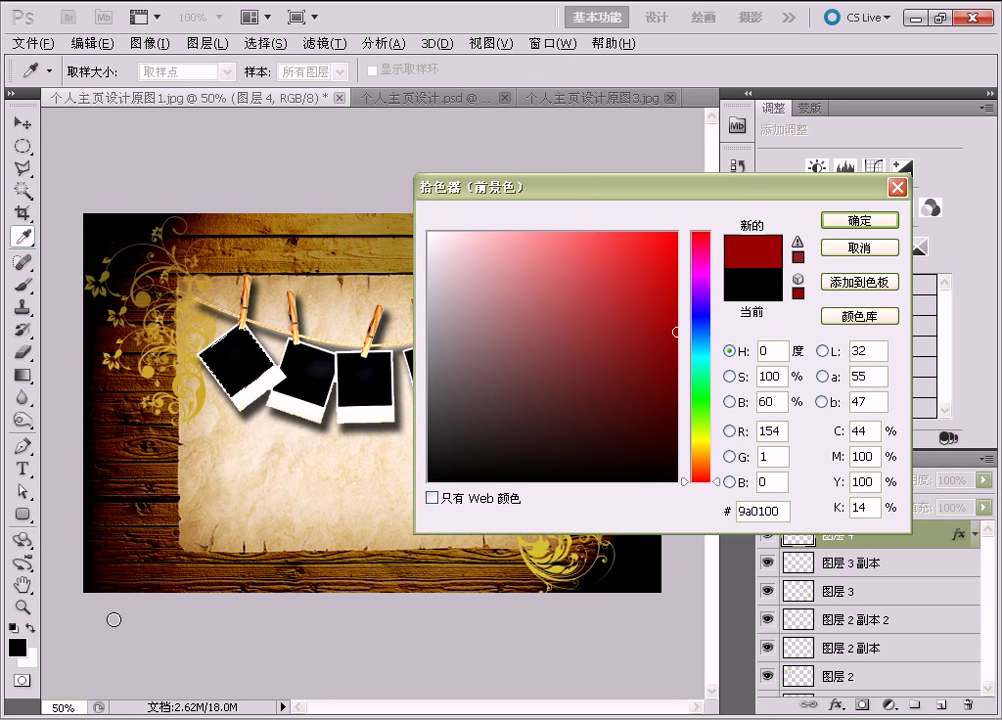
{"action": "type", "text": "0"}
{"action": "key", "text": "Tab"}
{"action": "type", "text": "71"}
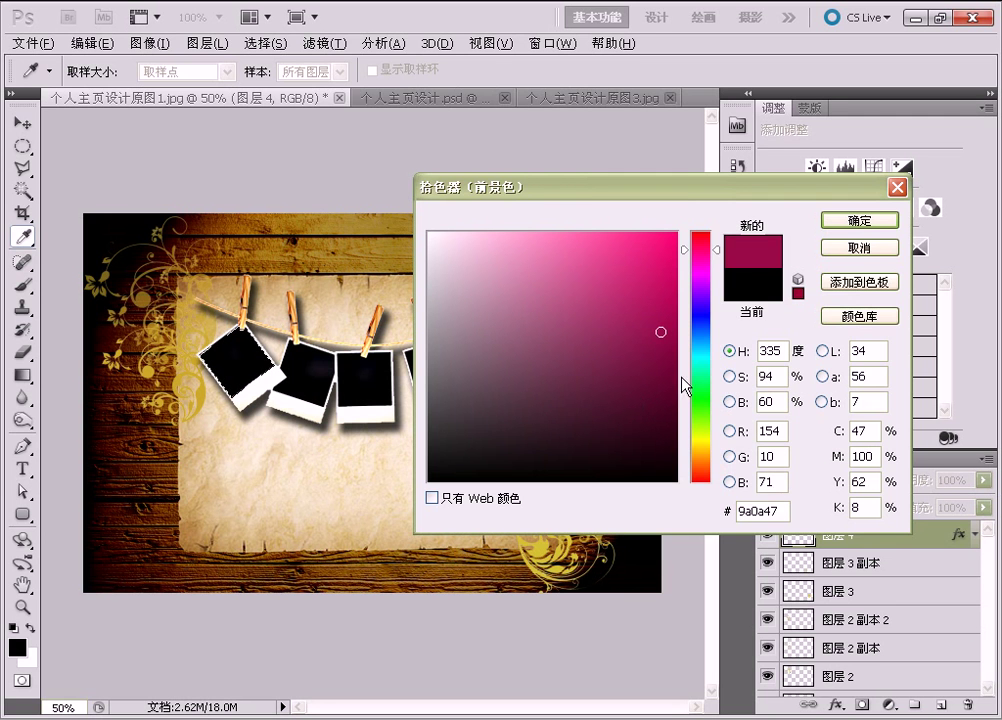
{"action": "left_click", "coordinate": [859, 220]}
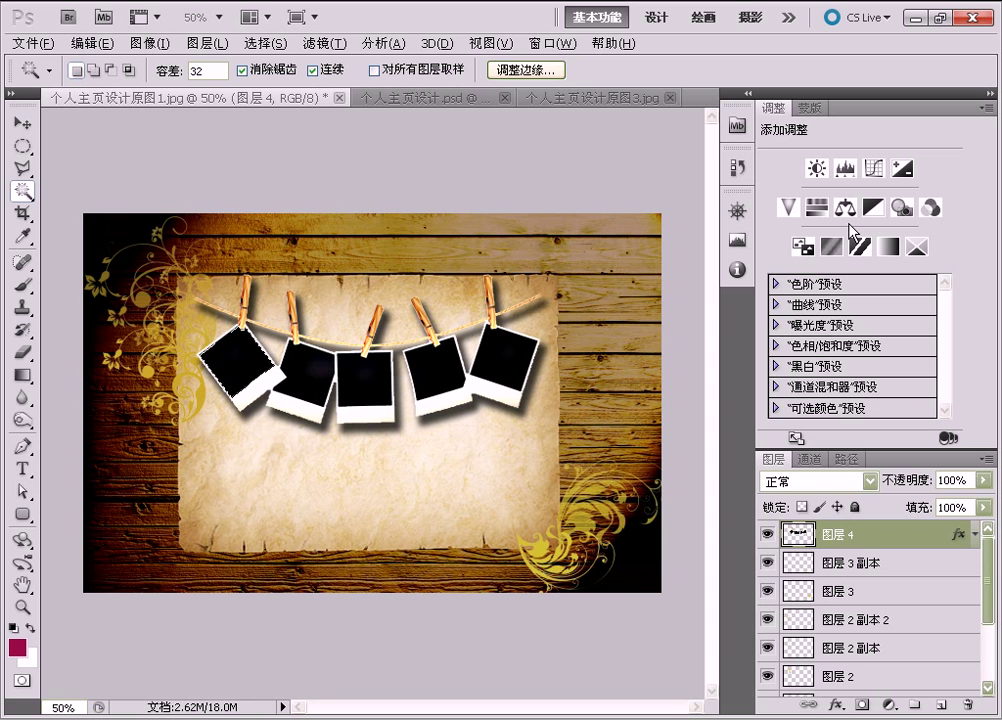
On a new layer, fill the selected photo frame with magenta and deselect it
{"action": "left_click", "coordinate": [941, 709]}
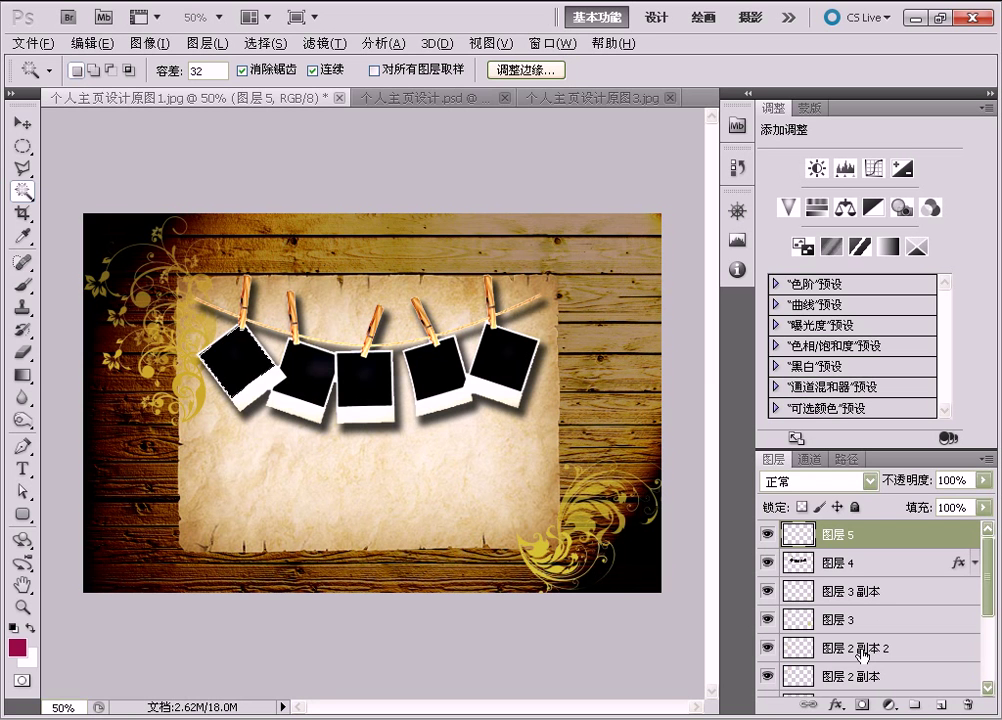
{"action": "key", "text": "alt+Delete"}
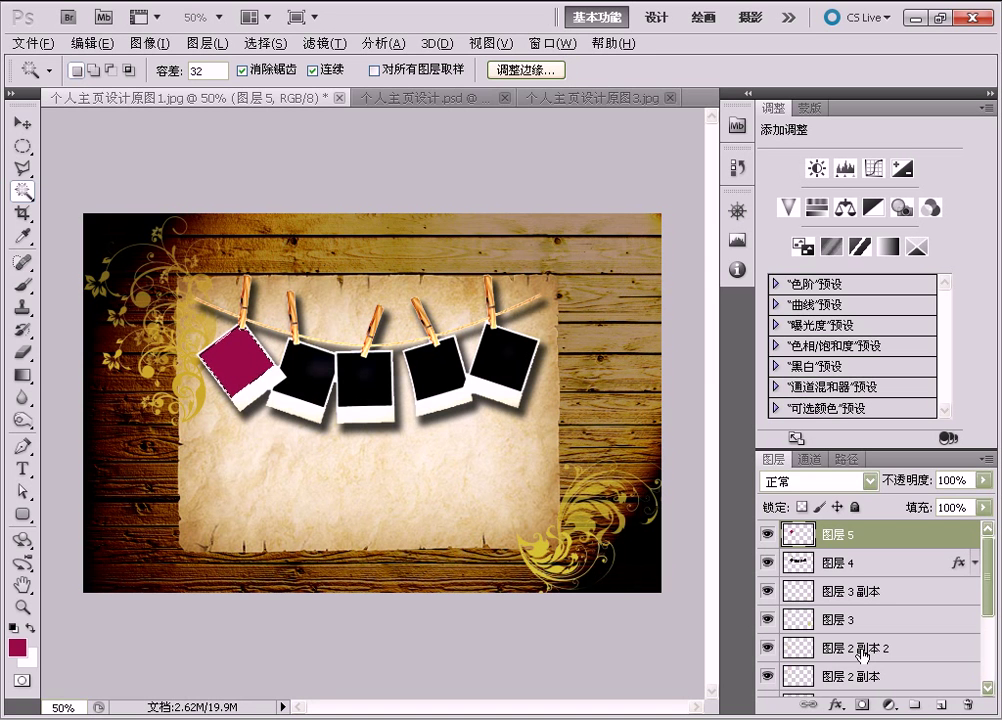
{"action": "key", "text": "ctrl+d"}
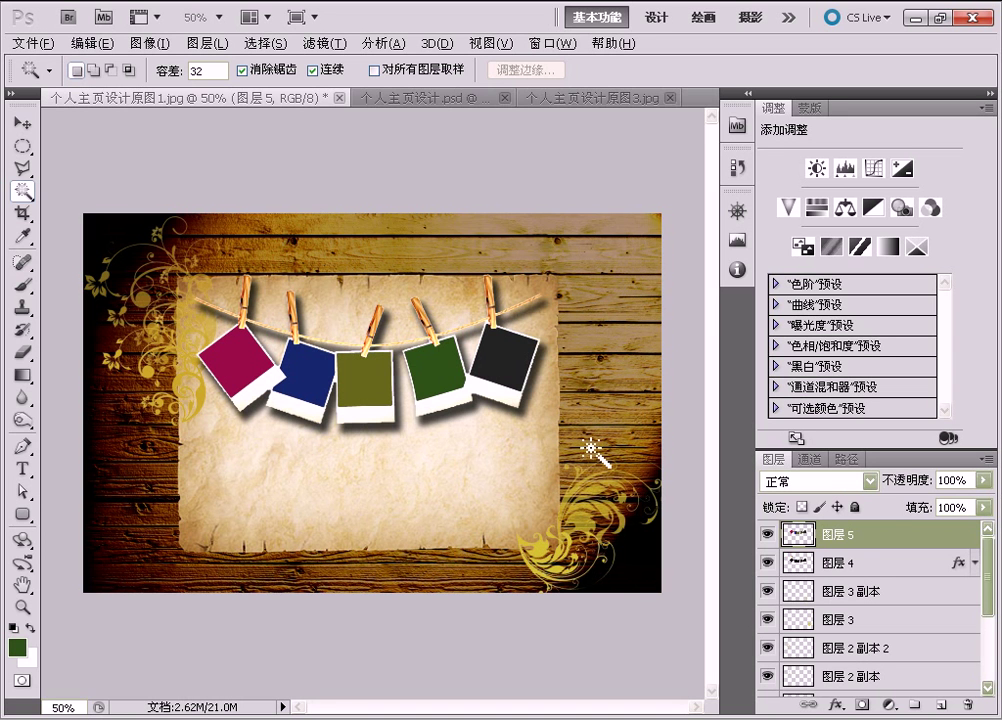
{"action": "left_click", "coordinate": [24, 470]}
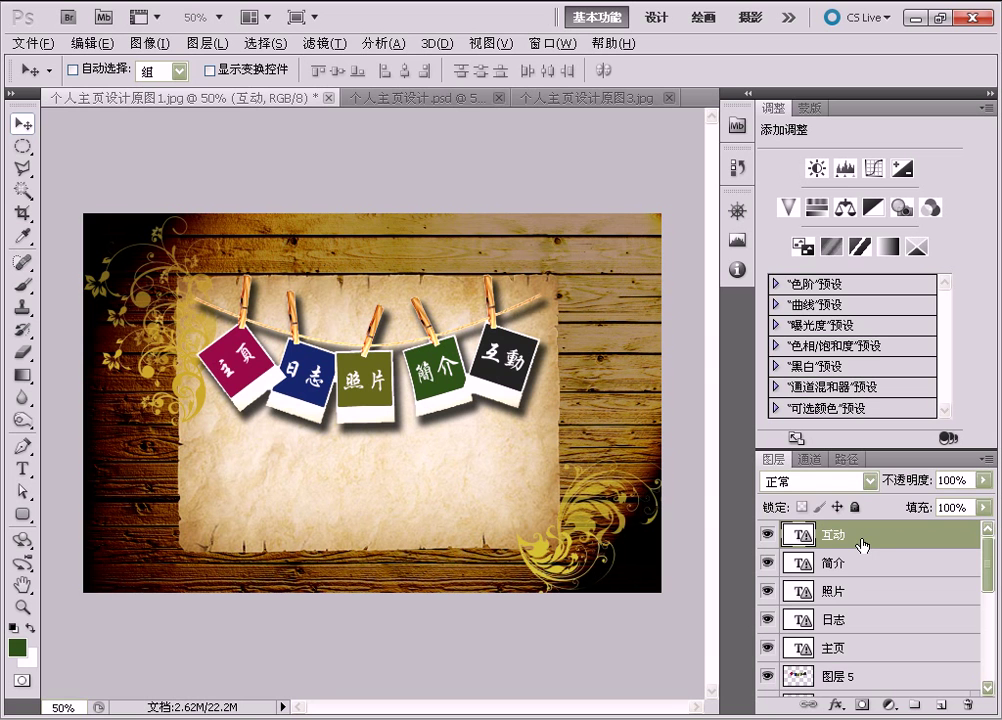
Select the caption and frame layers together and group them into 组 1
{"action": "scroll", "coordinate": [857, 578], "scroll_direction": "down", "scroll_amount": 2}
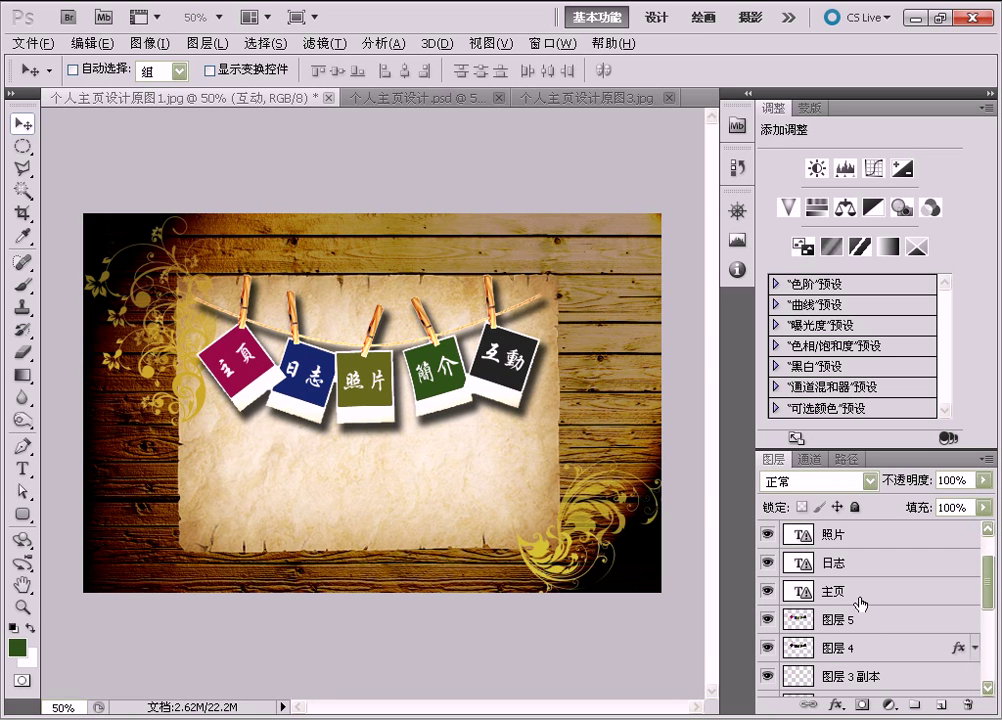
{"action": "left_click", "coordinate": [855, 653], "text": "shift"}
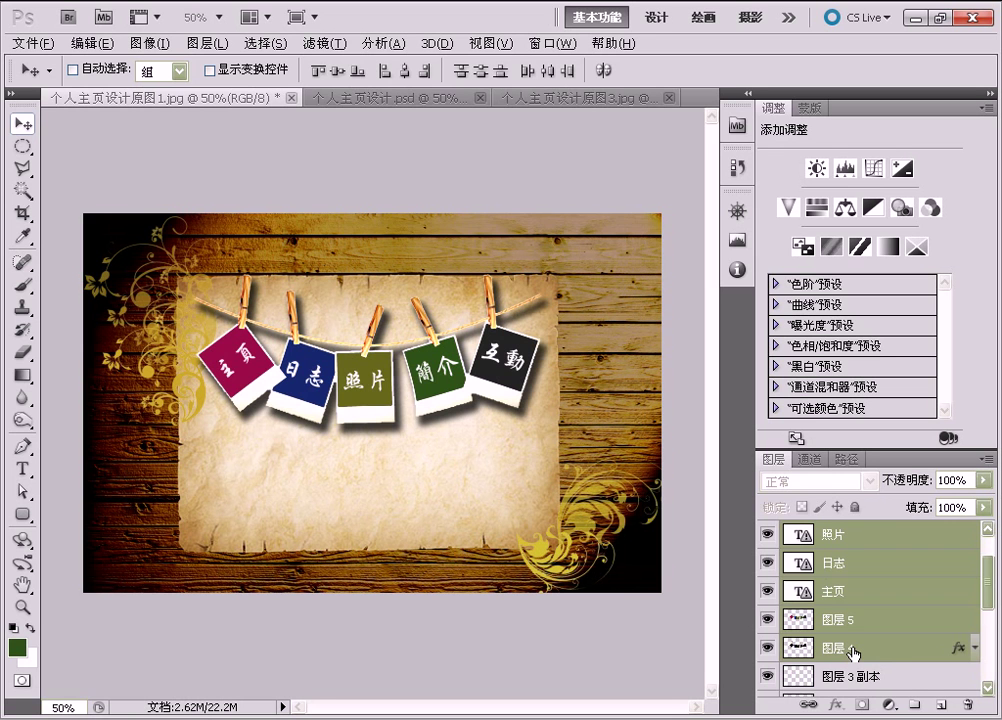
{"action": "key", "text": "ctrl+g"}
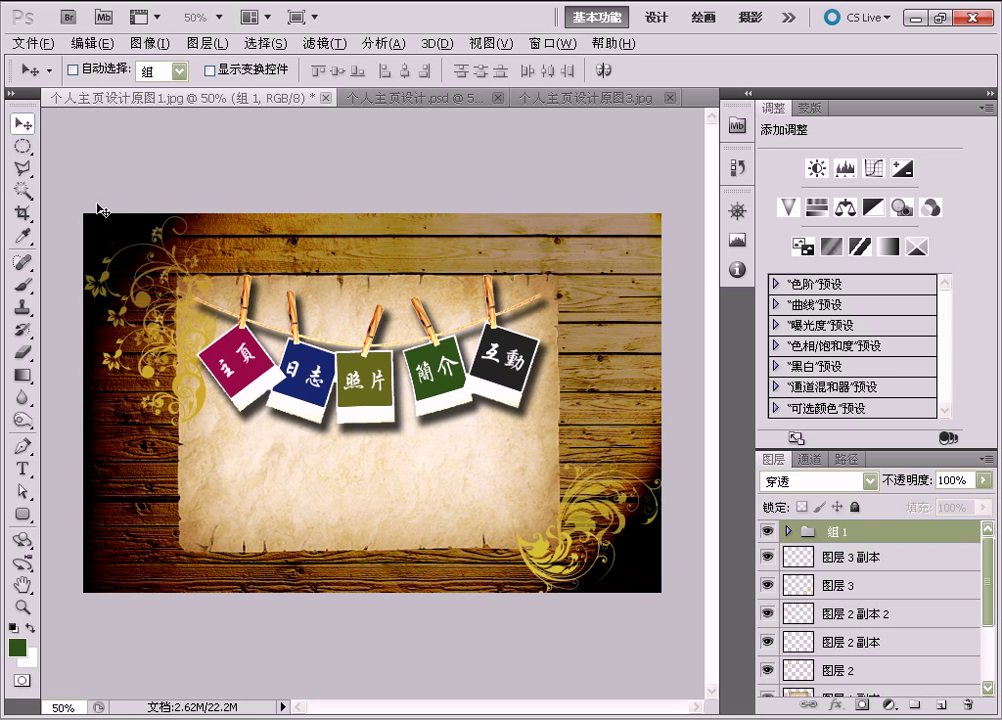
{"action": "left_click", "coordinate": [22, 147]}
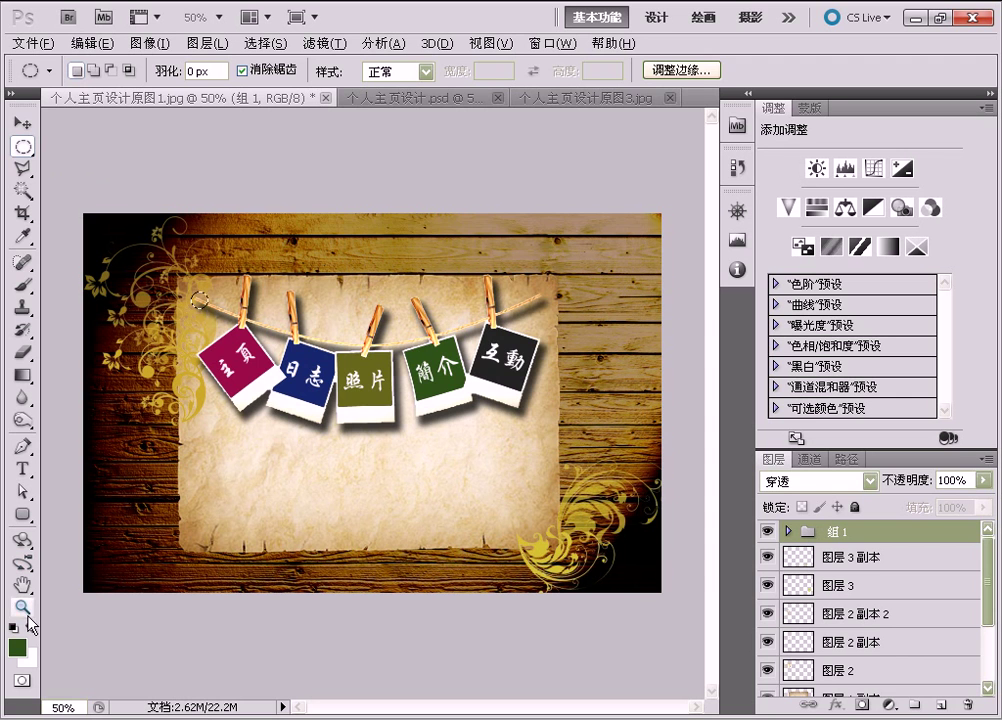
Set the foreground colour to teal R 25, G 104, B 128, and add empty layer 图层 6
{"action": "left_click", "coordinate": [18, 647]}
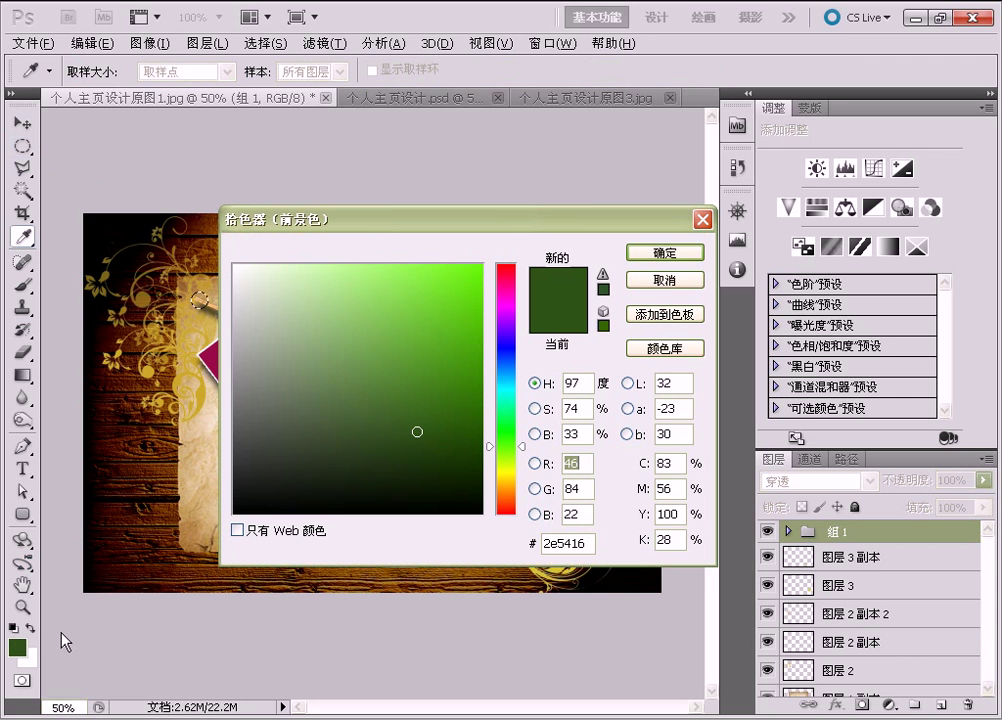
{"action": "type", "text": "2"}
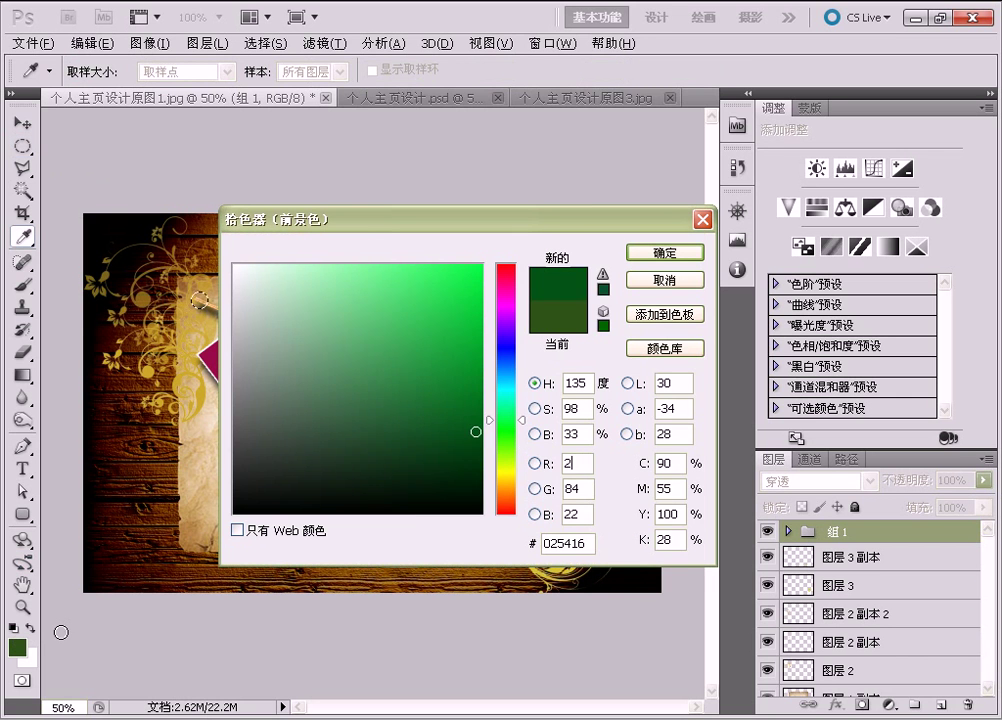
{"action": "type", "text": "5"}
{"action": "key", "text": "Tab"}
{"action": "type", "text": "104"}
{"action": "key", "text": "Tab"}
{"action": "type", "text": "12"}
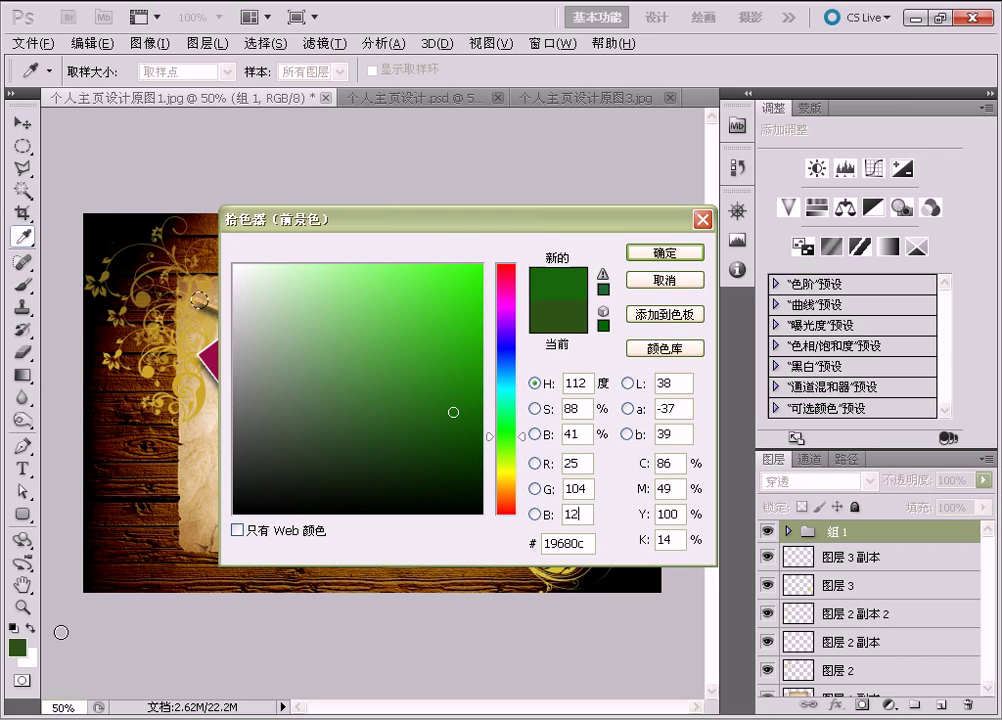
{"action": "type", "text": "8"}
{"action": "key", "text": "Return"}
{"action": "key", "text": "m"}
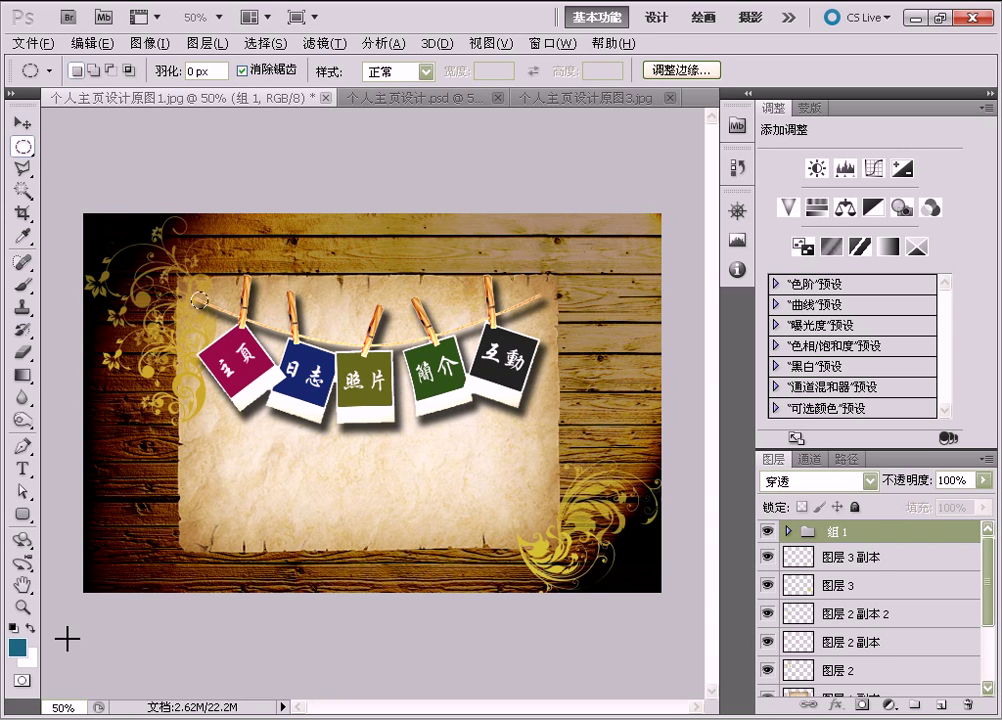
{"action": "left_click", "coordinate": [942, 707]}
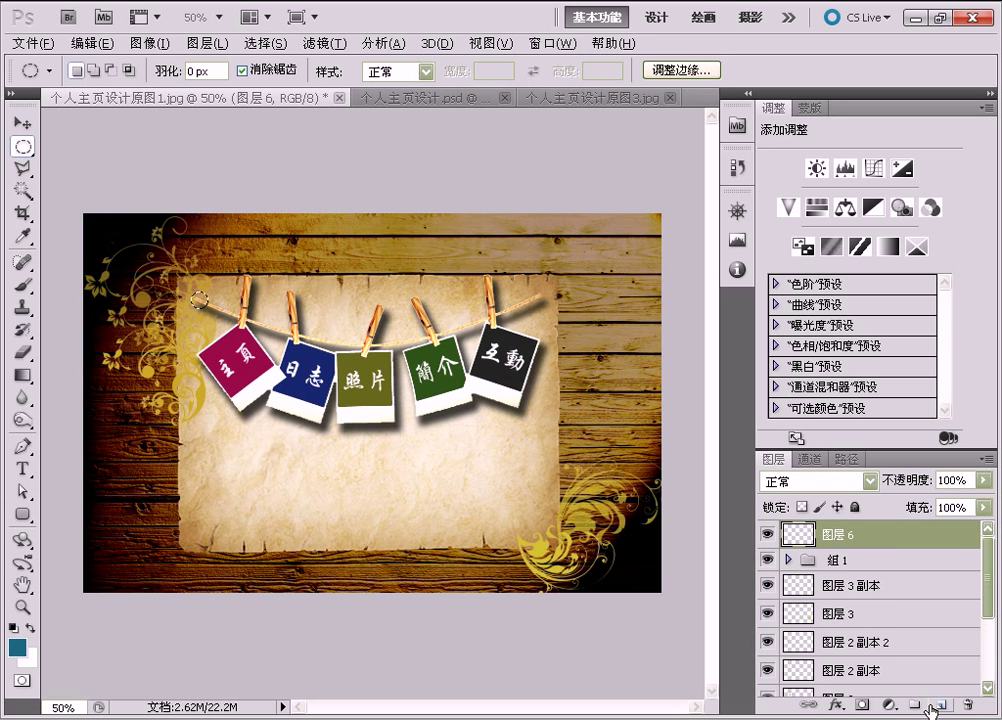
Fill the small circle teal to make a pin and duplicate it three times
{"action": "key", "text": "alt+Delete"}
{"action": "key", "text": "ctrl+d"}
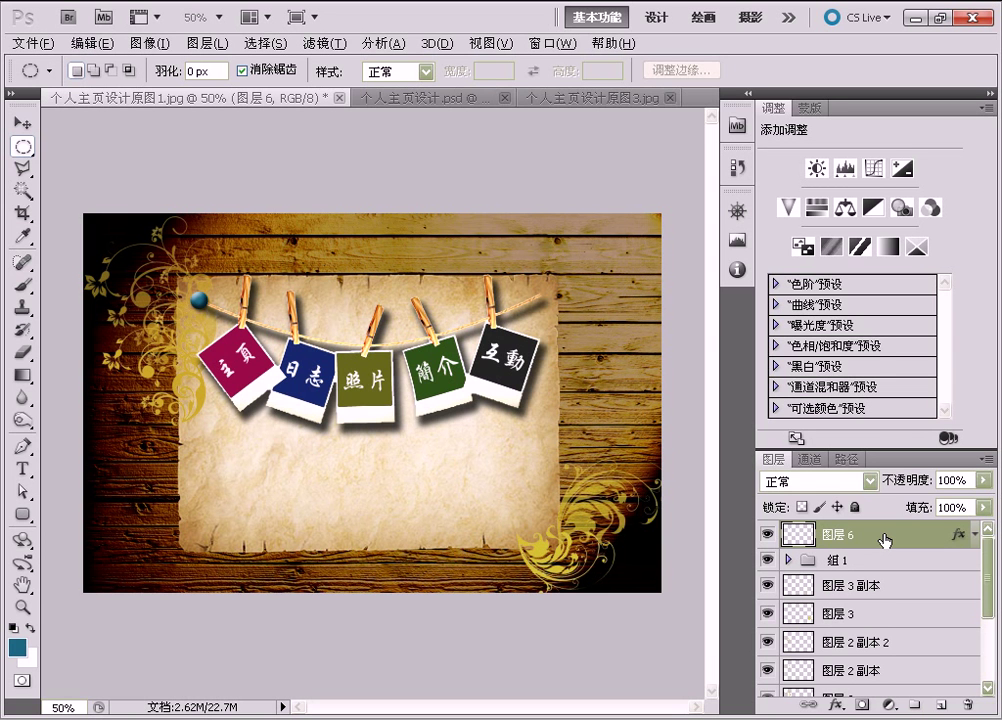
{"action": "key", "text": "ctrl+j"}
{"action": "key", "text": "ctrl+j"}
{"action": "key", "text": "ctrl+j"}
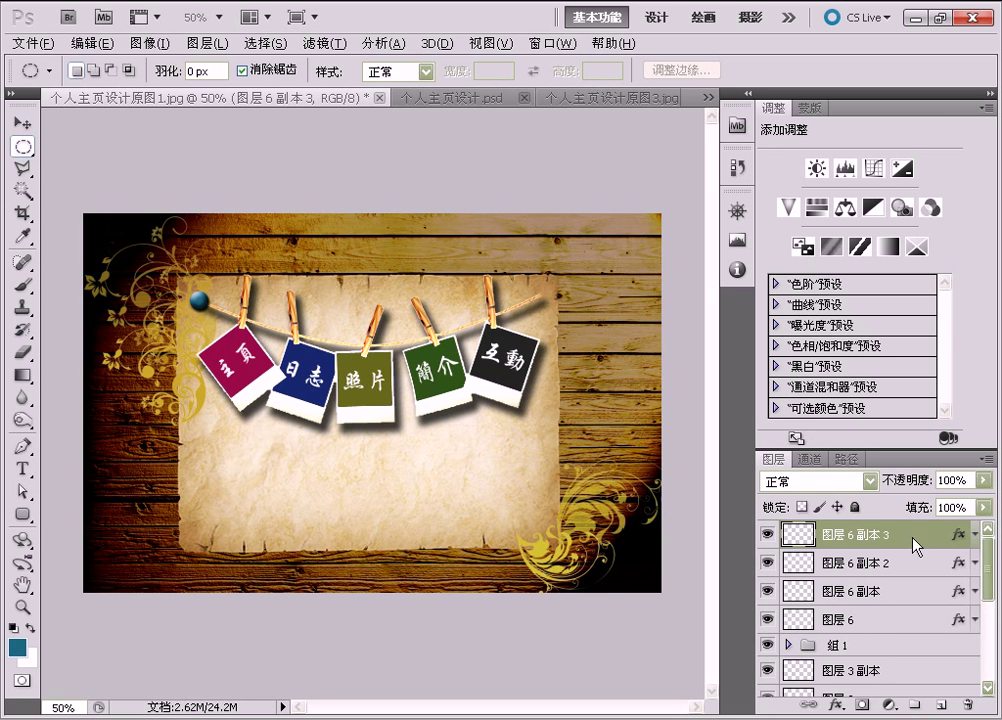
Position the pins at the parchment's four corners, then bring up 个人主页设计原图6.jpg
{"action": "left_click", "coordinate": [21, 123]}
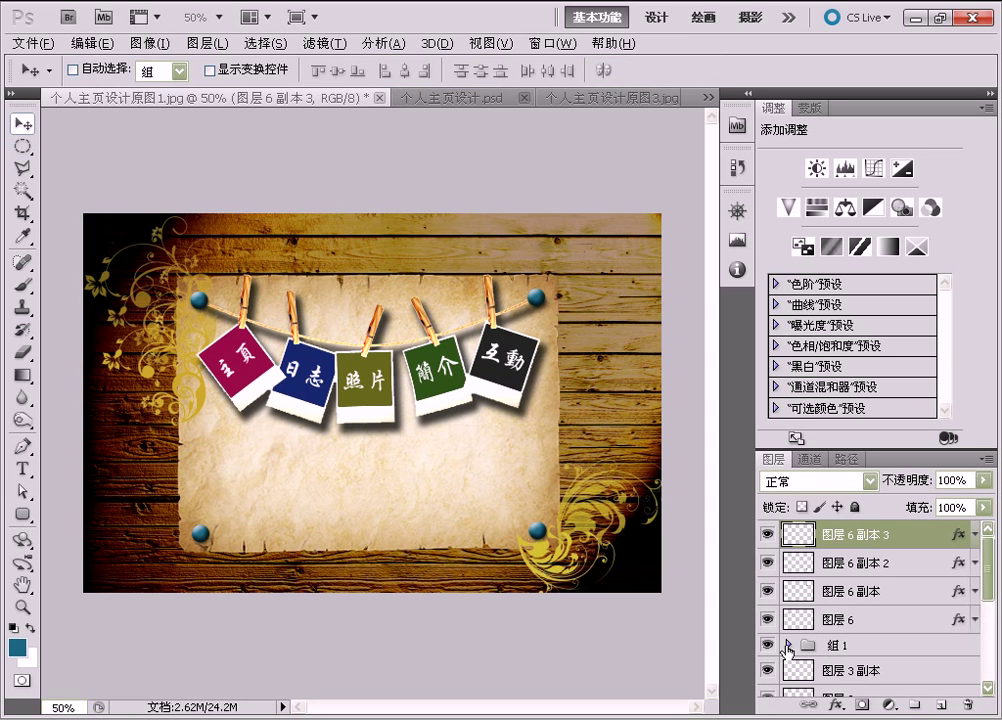
{"action": "left_click", "coordinate": [788, 646]}
{"action": "scroll", "coordinate": [826, 630], "scroll_direction": "down", "scroll_amount": 2}
{"action": "scroll", "coordinate": [826, 630], "scroll_direction": "down", "scroll_amount": 2}
{"action": "scroll", "coordinate": [826, 630], "scroll_direction": "down", "scroll_amount": 3}
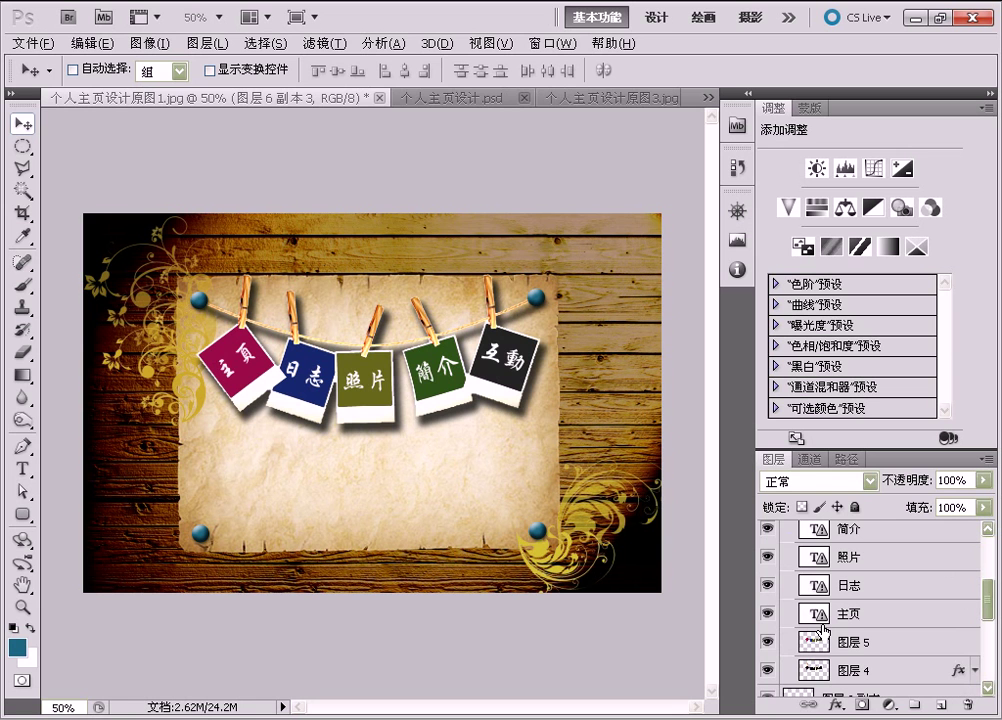
{"action": "left_click", "coordinate": [850, 670]}
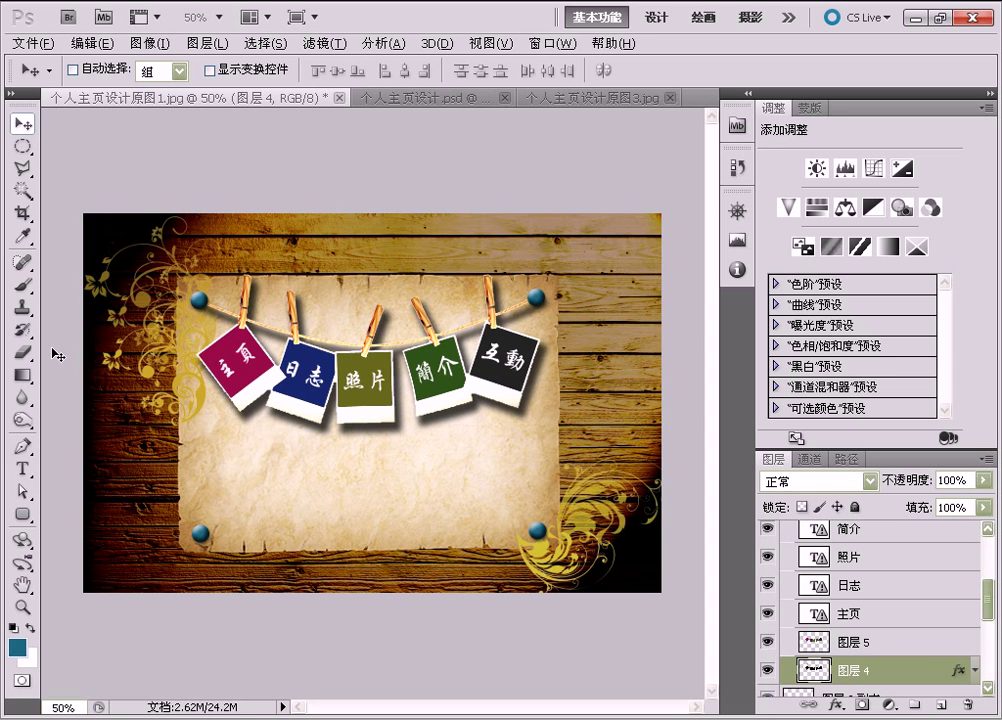
{"action": "left_click", "coordinate": [21, 353]}
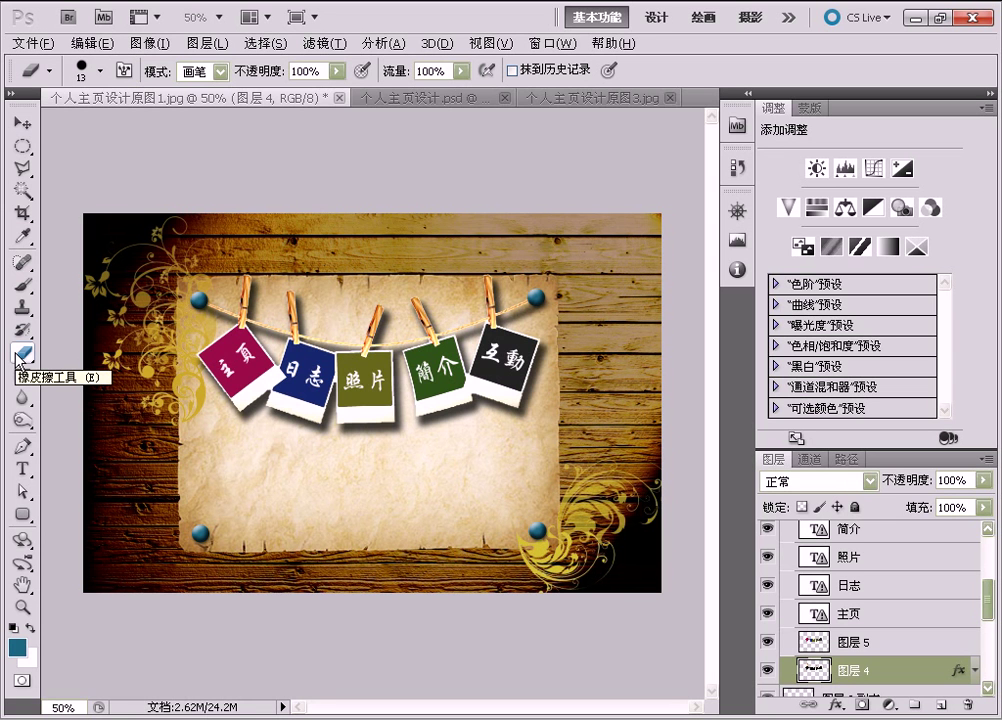
{"action": "left_click", "coordinate": [790, 684]}
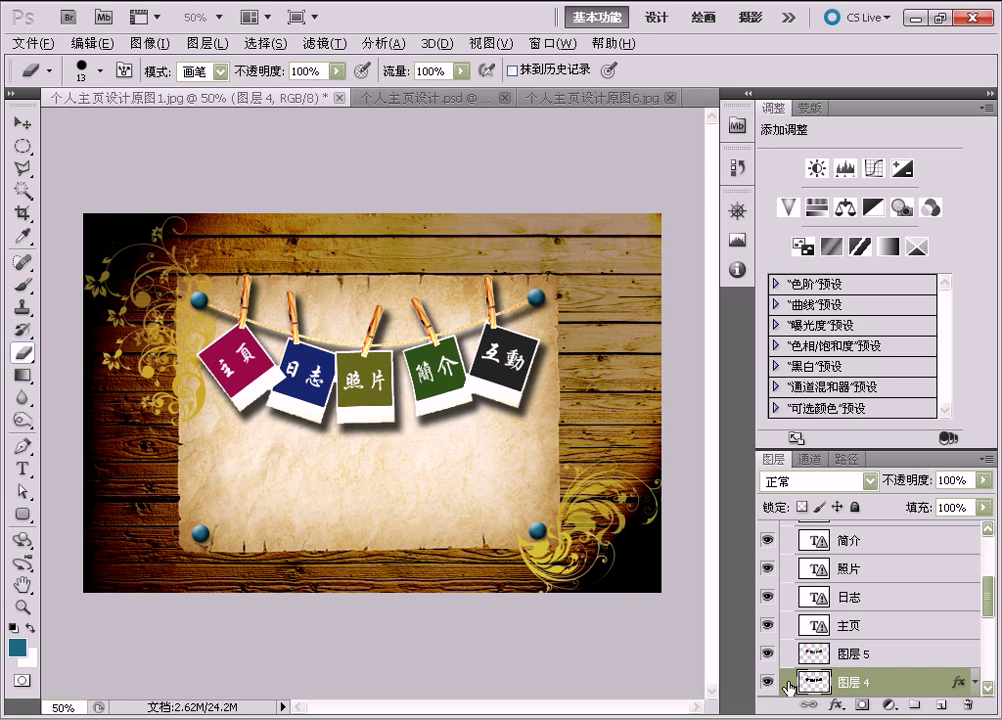
{"action": "left_click", "coordinate": [584, 103]}
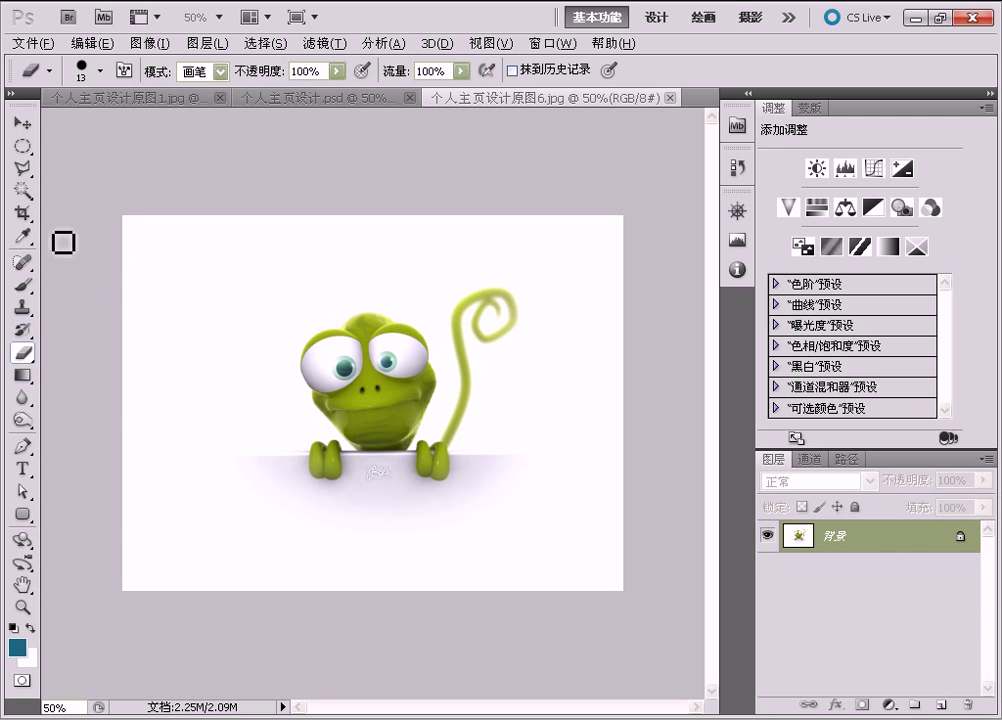
Magic-wand the white background and hand shadow, then invert to select the chameleon
{"action": "left_click", "coordinate": [26, 195]}
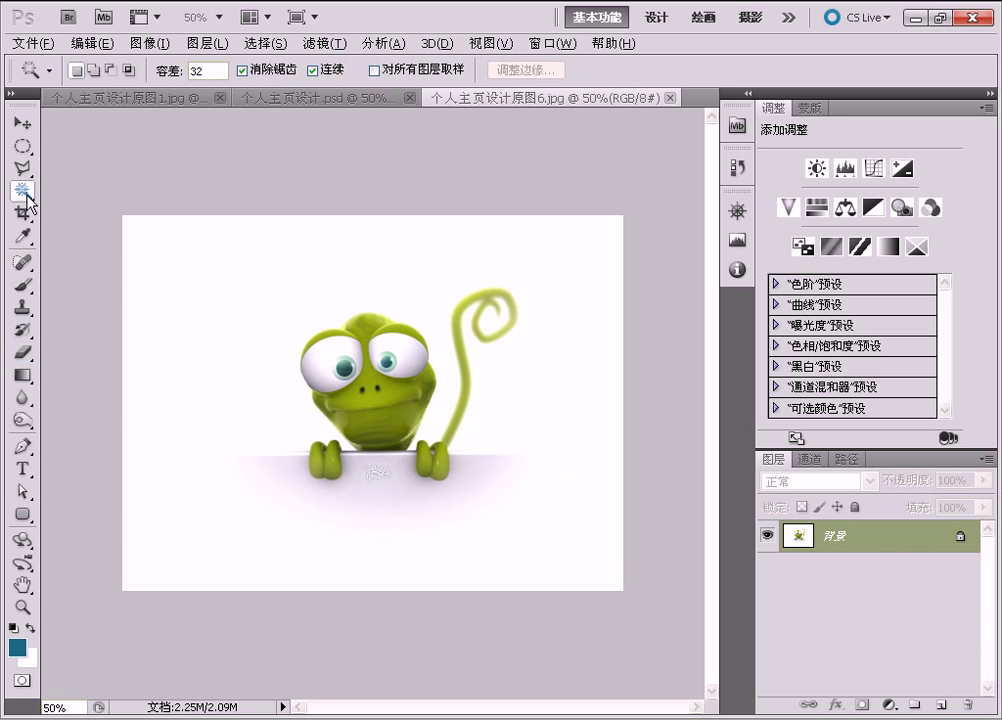
{"action": "left_click", "coordinate": [158, 313]}
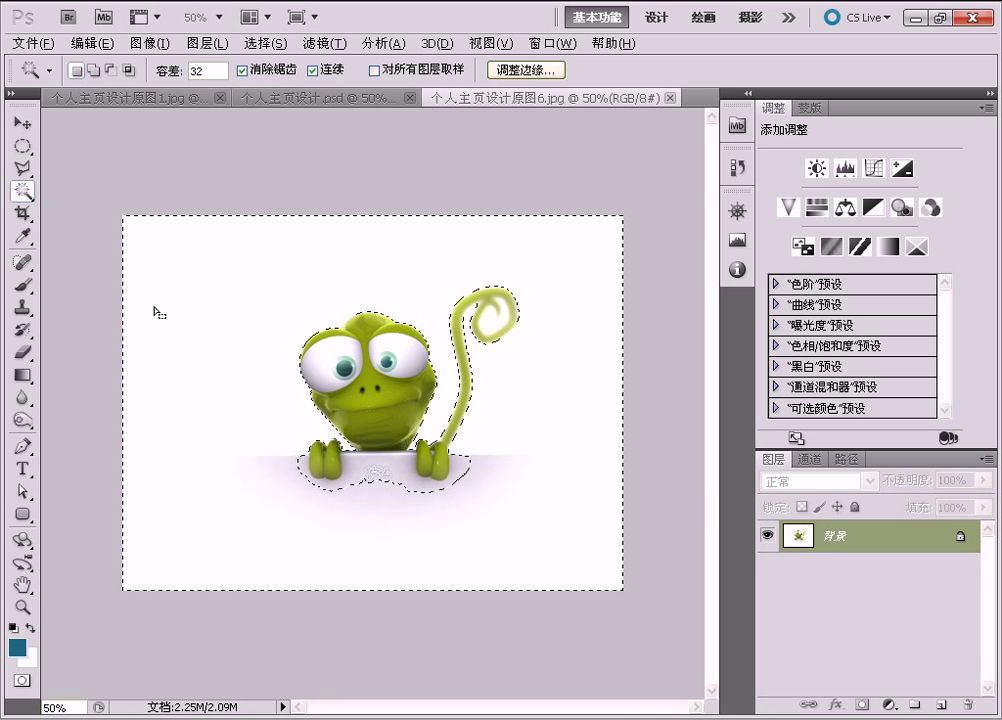
{"action": "left_click", "coordinate": [155, 309]}
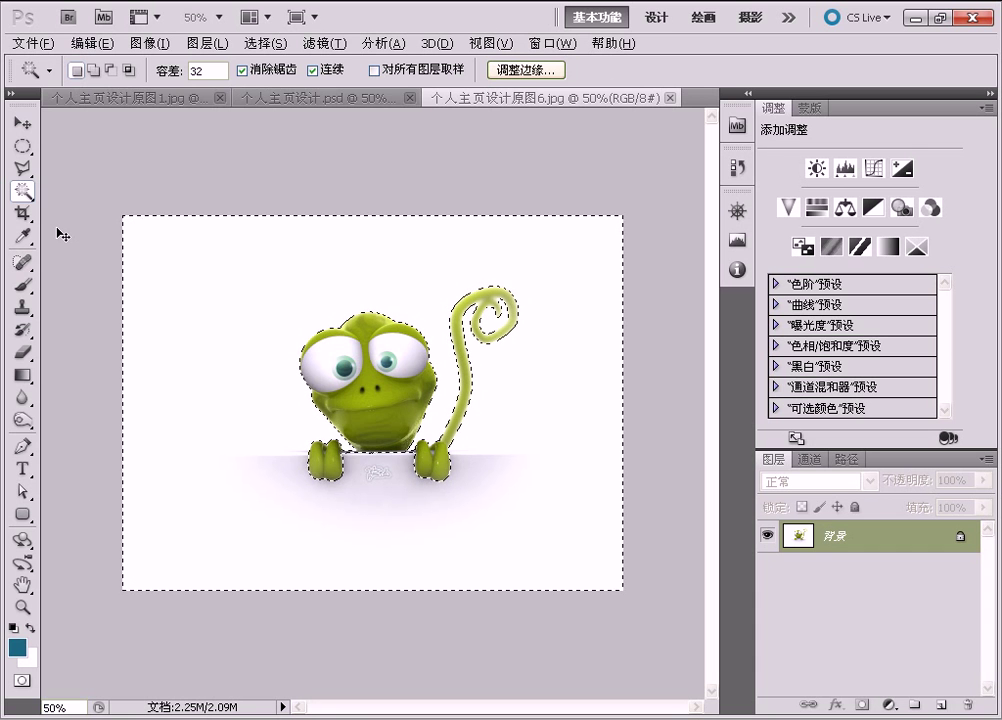
{"action": "key", "text": "ctrl+shift+i"}
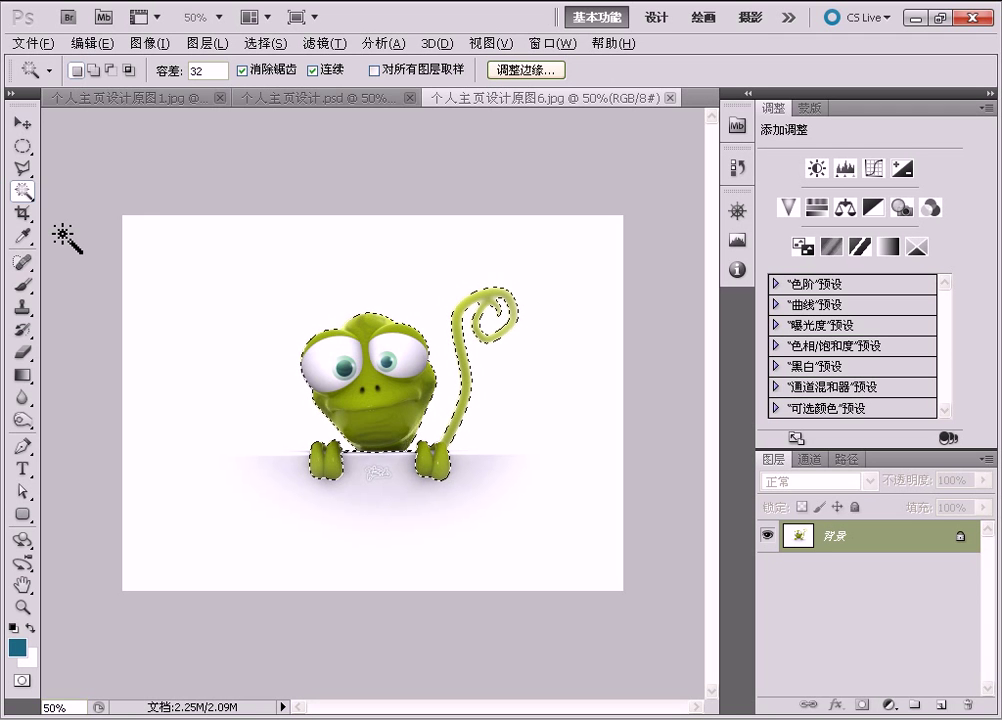
Contract the chameleon selection by 1 pixel
{"action": "left_click", "coordinate": [265, 44]}
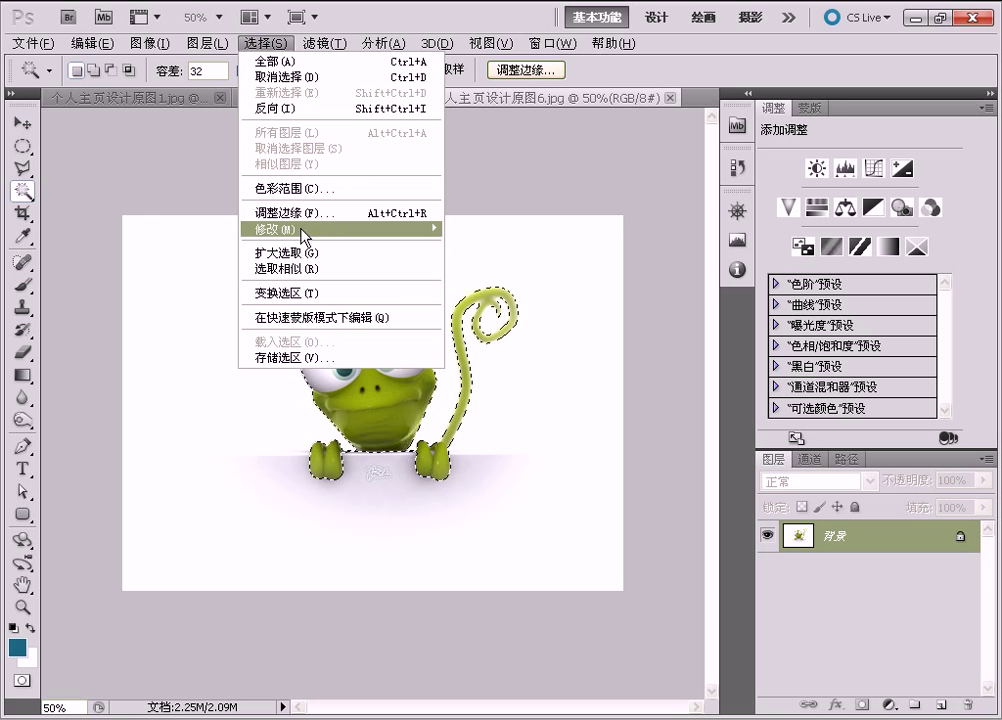
{"action": "mouse_move", "coordinate": [300, 228]}
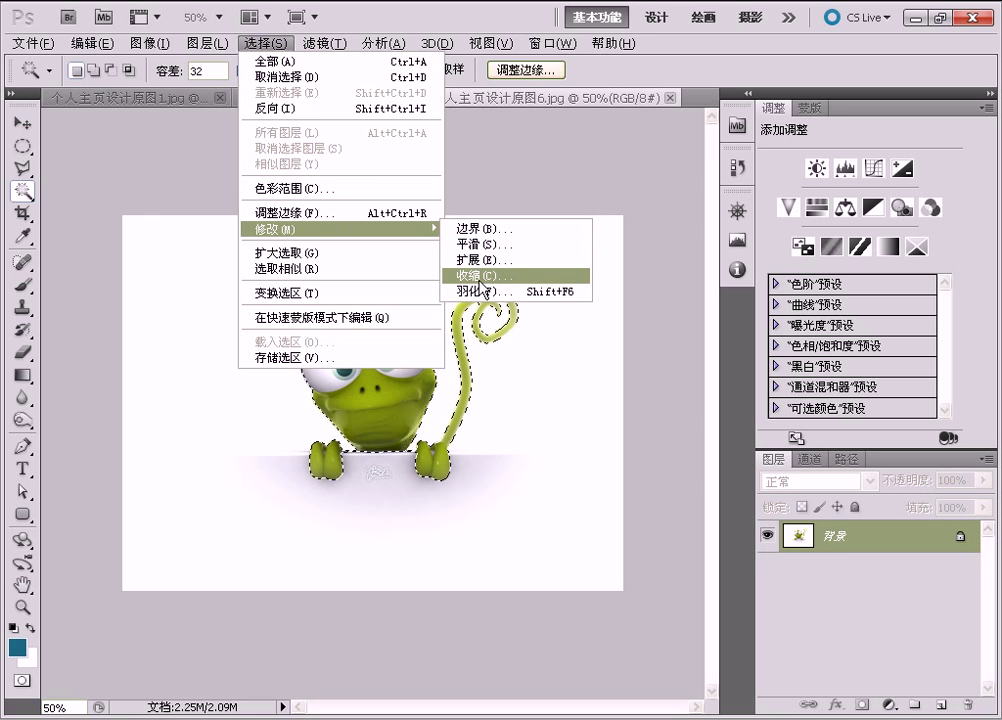
{"action": "left_click", "coordinate": [480, 276]}
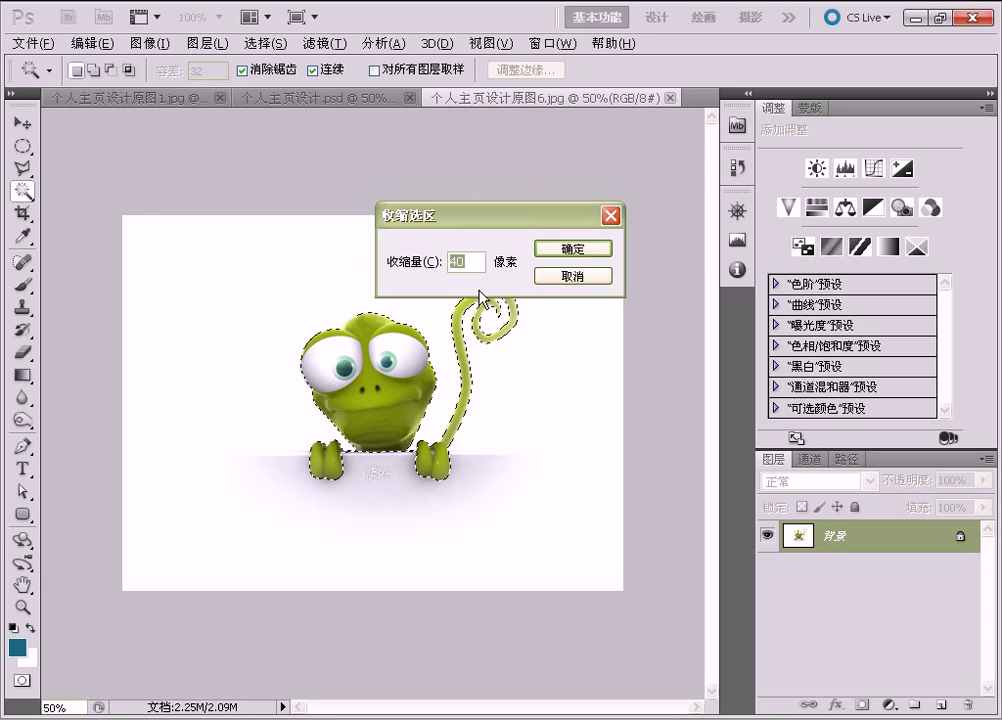
{"action": "type", "text": "1"}
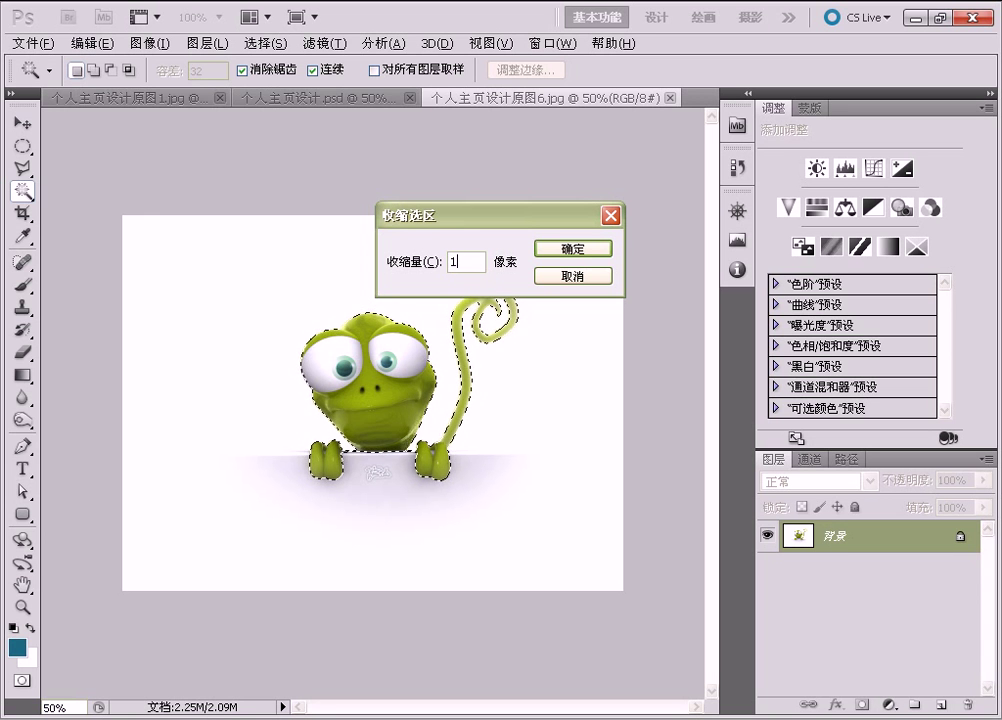
{"action": "left_click", "coordinate": [566, 257]}
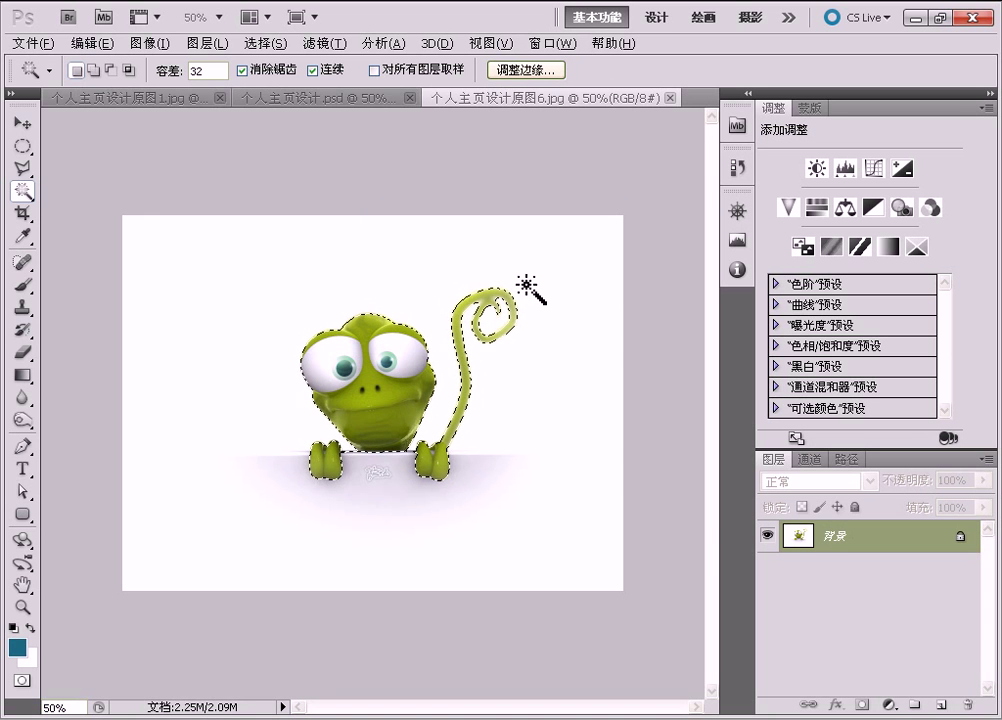
{"action": "left_click", "coordinate": [22, 123]}
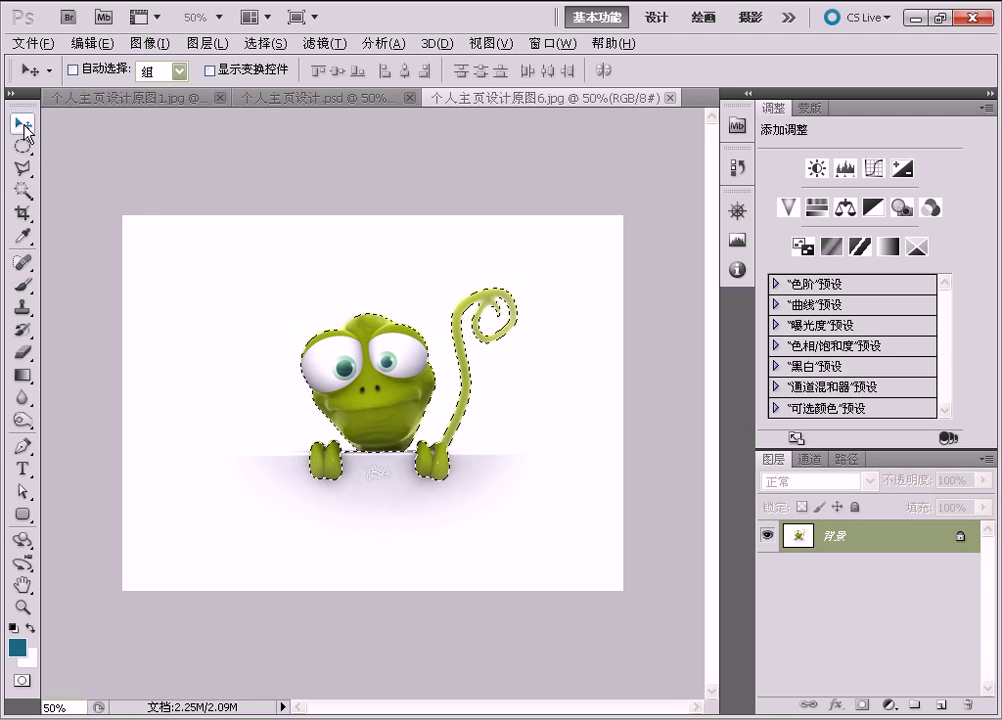
Drag the chameleon into the homepage, bring it to front, and scale it onto the parchment's top edge
{"action": "mouse_move", "coordinate": [385, 372]}
{"action": "left_mouse_down"}
{"action": "mouse_move", "coordinate": [319, 210]}
{"action": "mouse_move", "coordinate": [185, 101]}
{"action": "mouse_move", "coordinate": [310, 320]}
{"action": "left_mouse_up"}
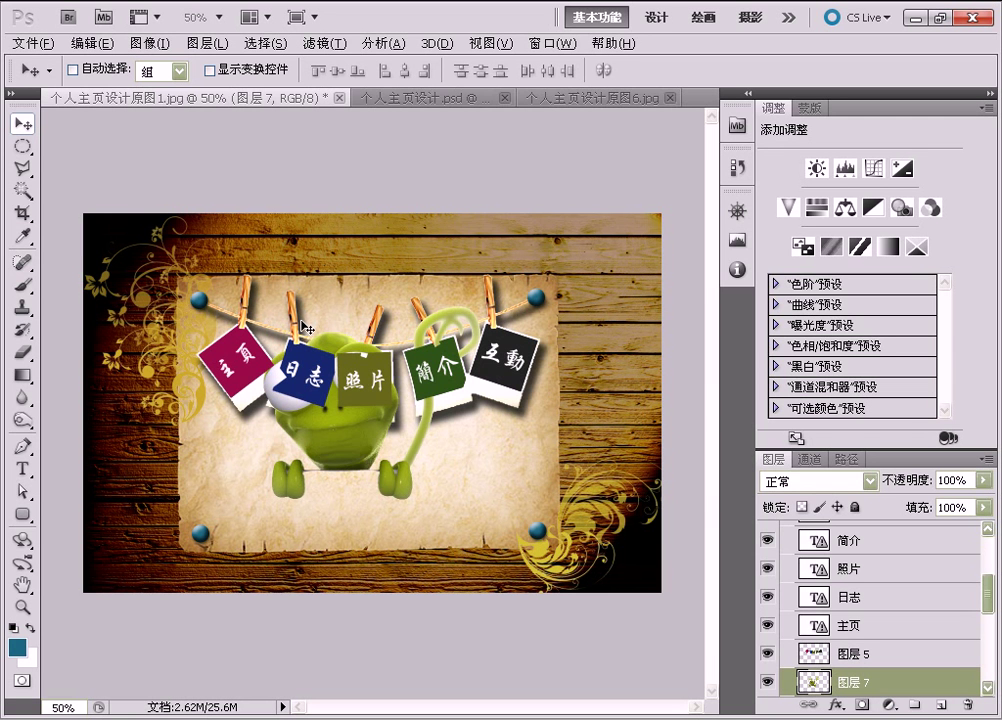
{"action": "key", "text": "ctrl+shift+bracketright"}
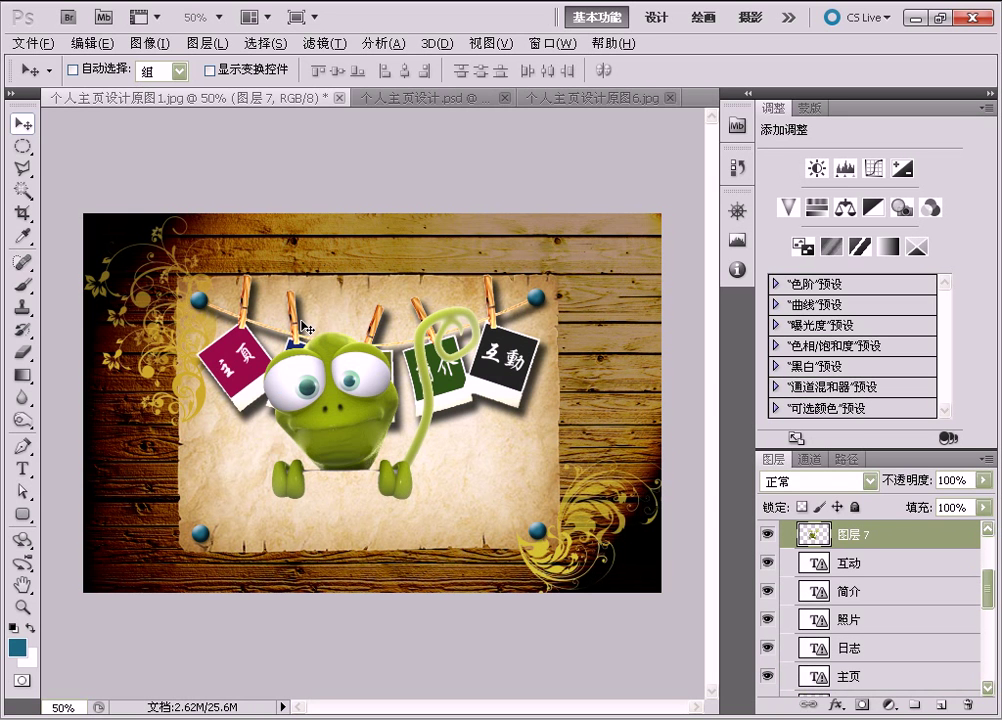
{"action": "key", "text": "ctrl+t"}
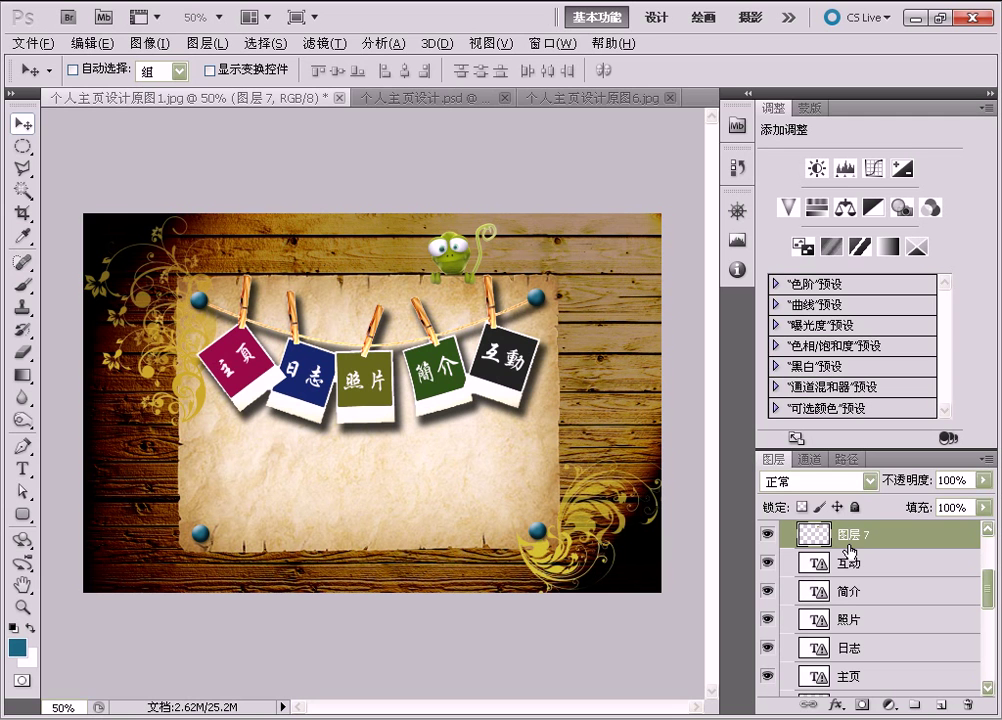
{"action": "key", "text": "d"}
Add a new layer beneath the chameleon and paint on it with the Brush
{"action": "left_click", "coordinate": [940, 708]}
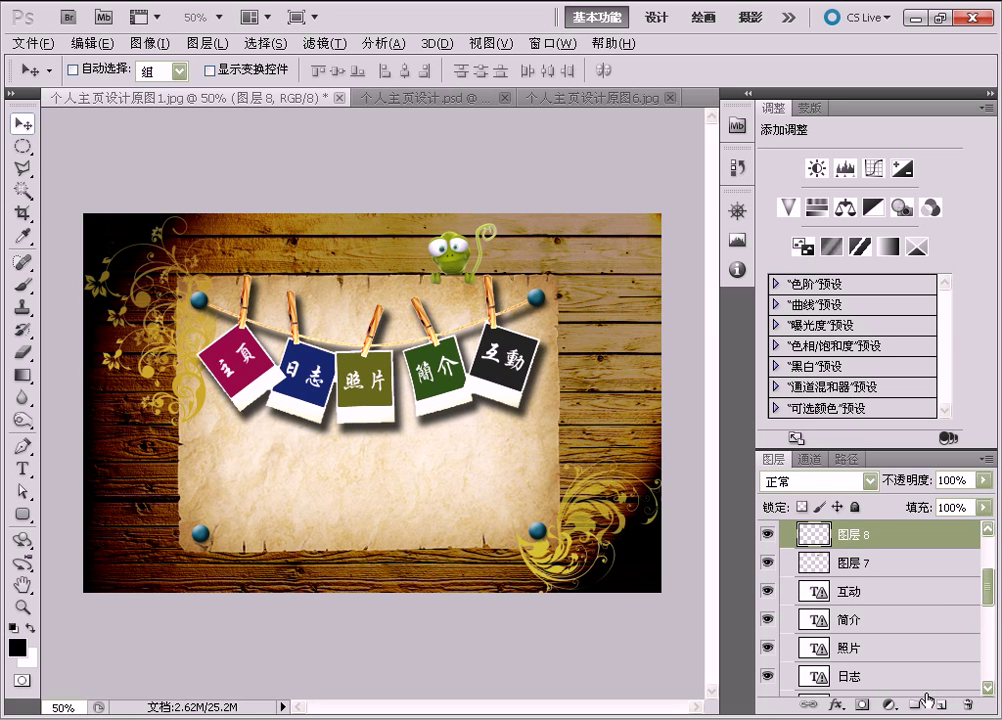
{"action": "left_click_drag", "start_coordinate": [897, 538], "coordinate": [893, 581]}
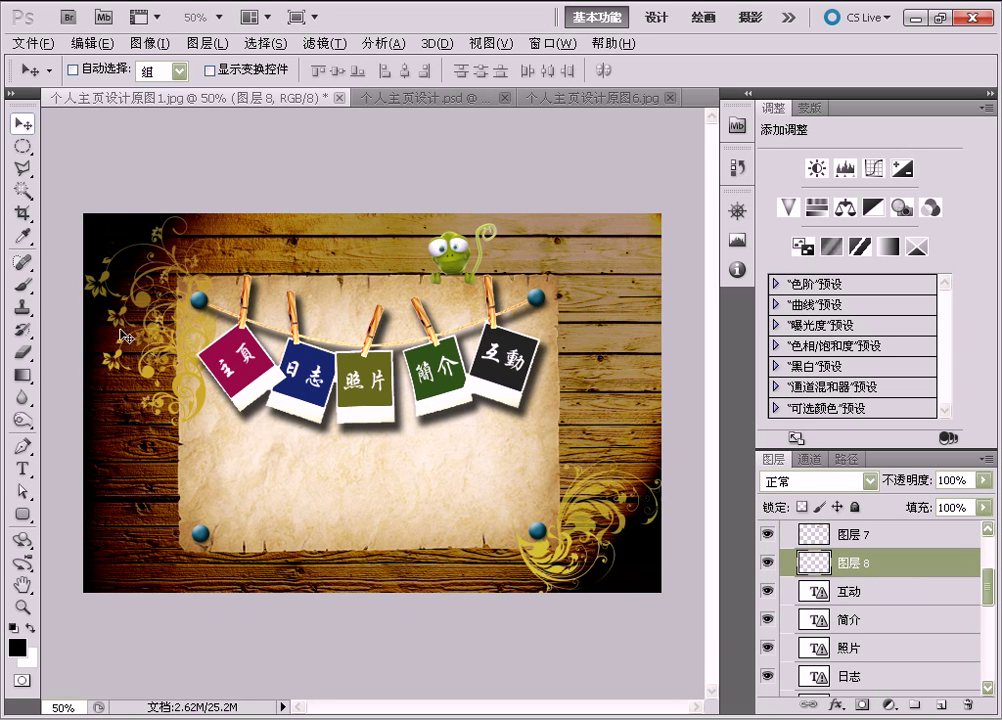
{"action": "left_click", "coordinate": [25, 292]}
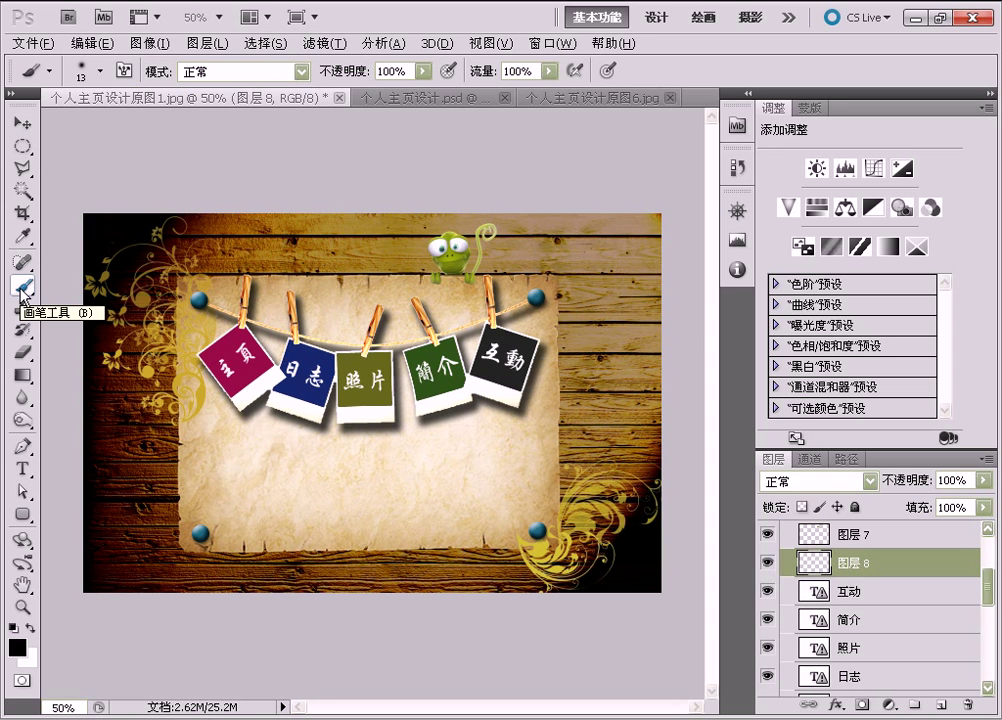
{"action": "key", "text": "v"}
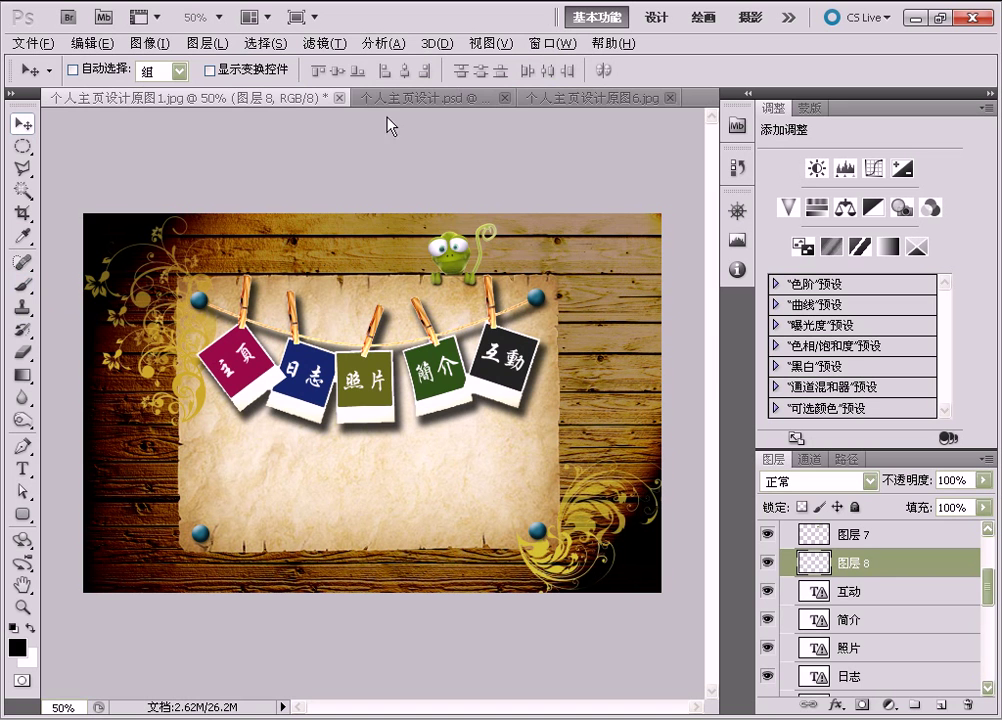
Apply a Gaussian Blur with a 2-pixel radius to the new layer
{"action": "left_click", "coordinate": [328, 44]}
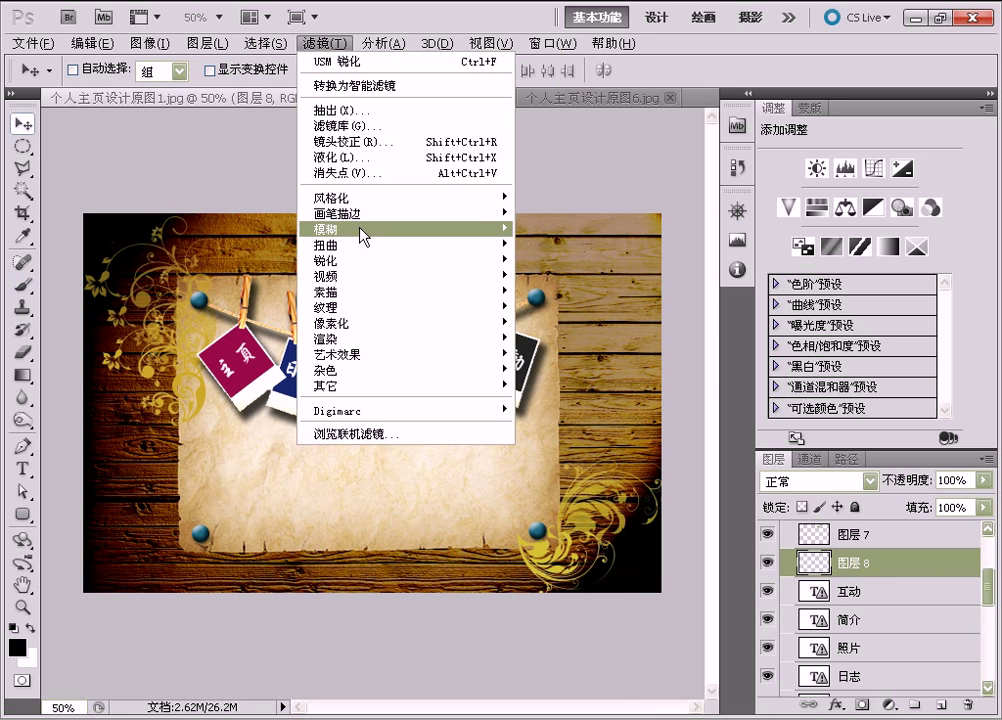
{"action": "mouse_move", "coordinate": [330, 229]}
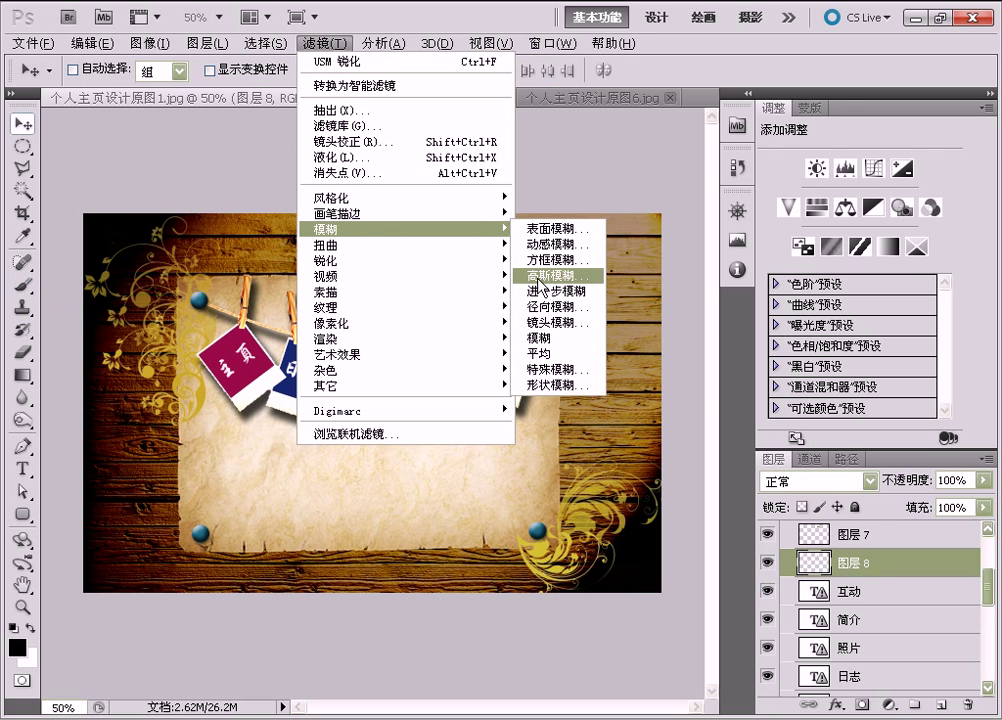
{"action": "left_click", "coordinate": [540, 281]}
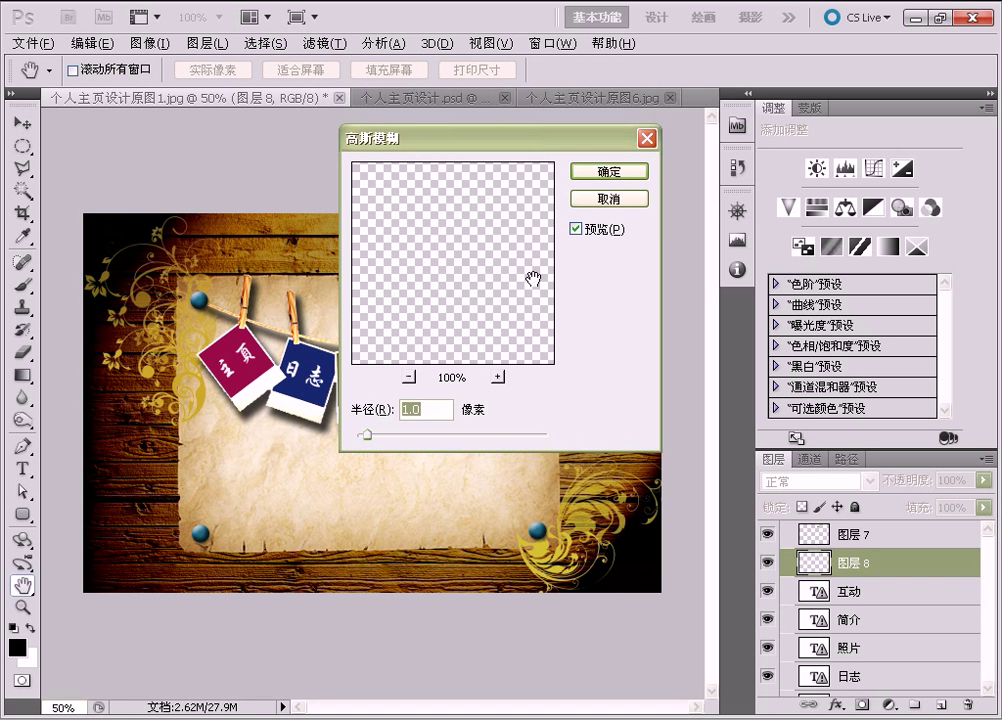
{"action": "type", "text": "2"}
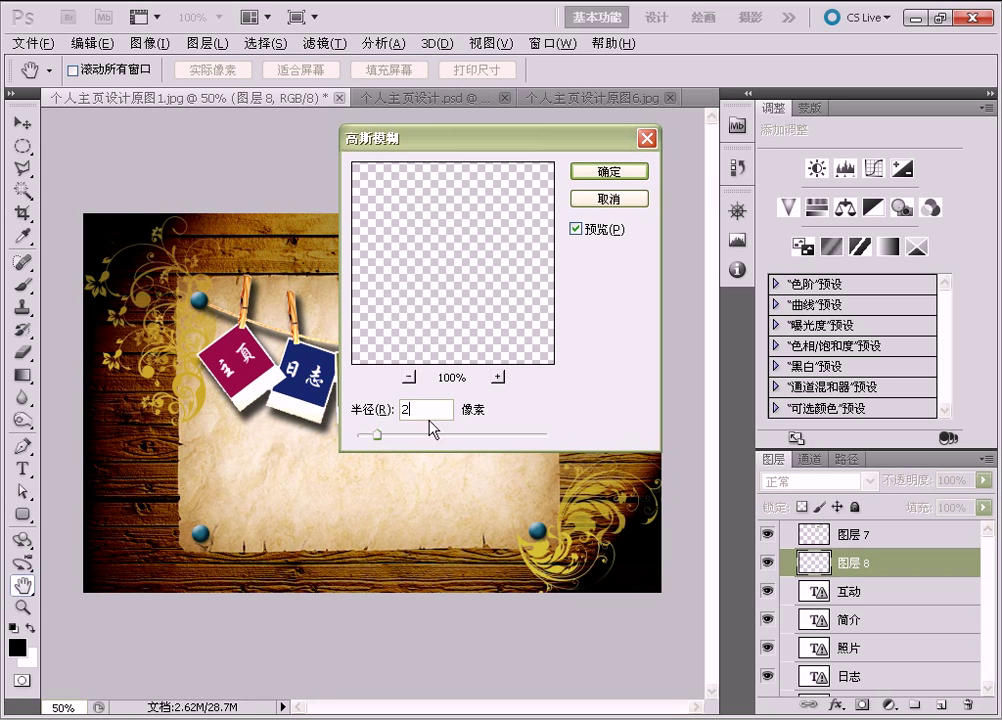
{"action": "left_click", "coordinate": [596, 174]}
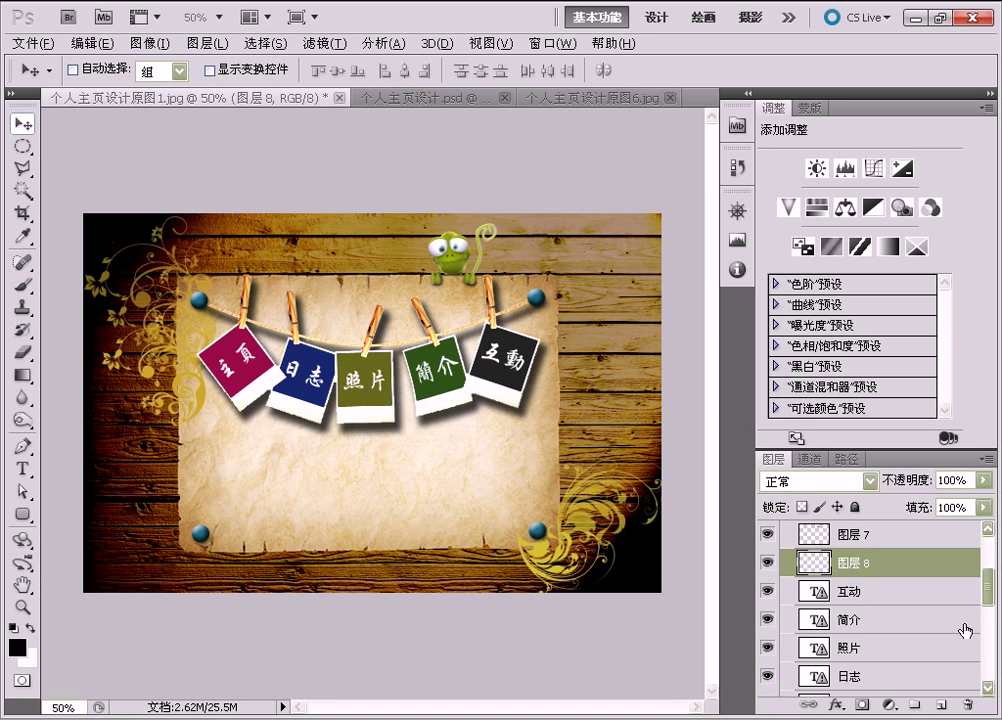
On a new layer above the chameleon, fill a tall white rectangle on the lower-left parchment
{"action": "left_click", "coordinate": [951, 702]}
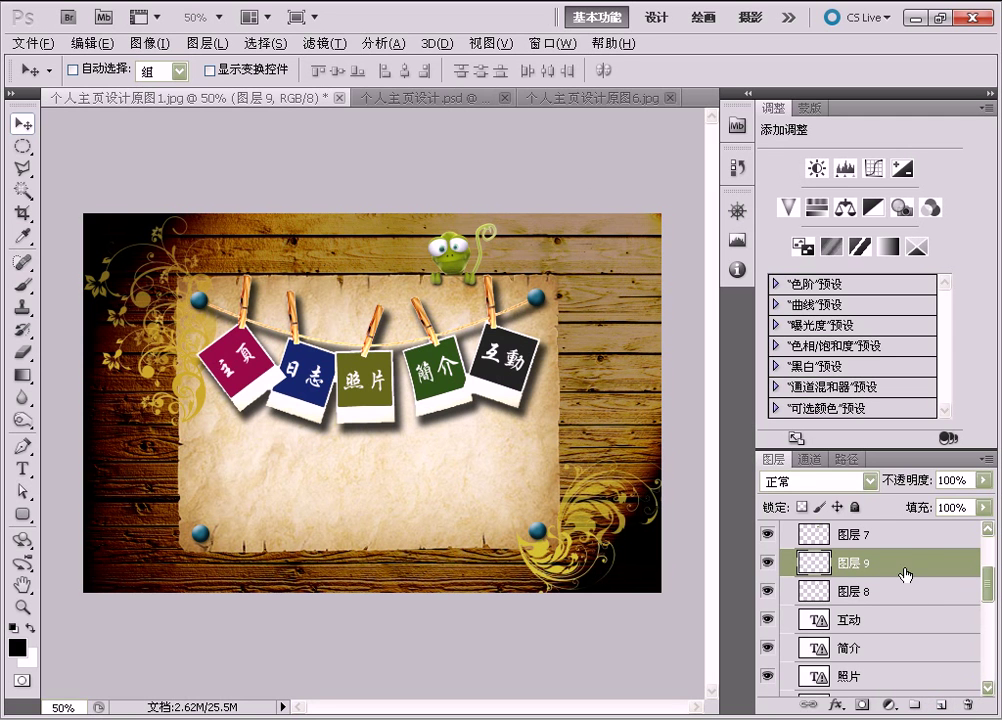
{"action": "left_click_drag", "start_coordinate": [903, 545], "coordinate": [897, 530]}
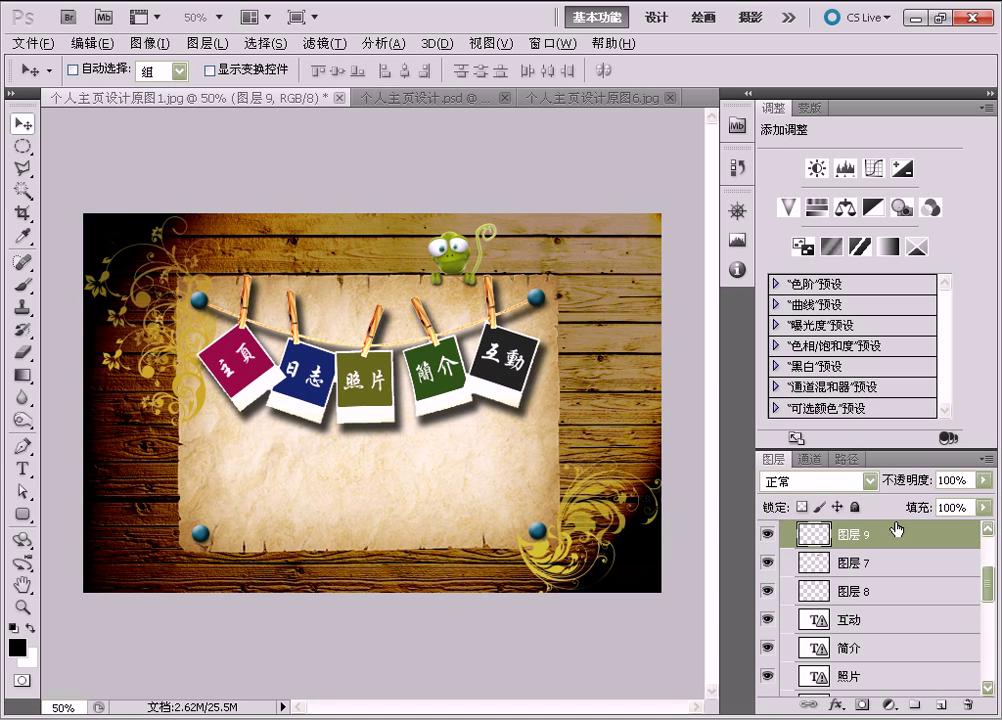
{"action": "left_click_drag", "start_coordinate": [22, 146], "coordinate": [60, 143]}
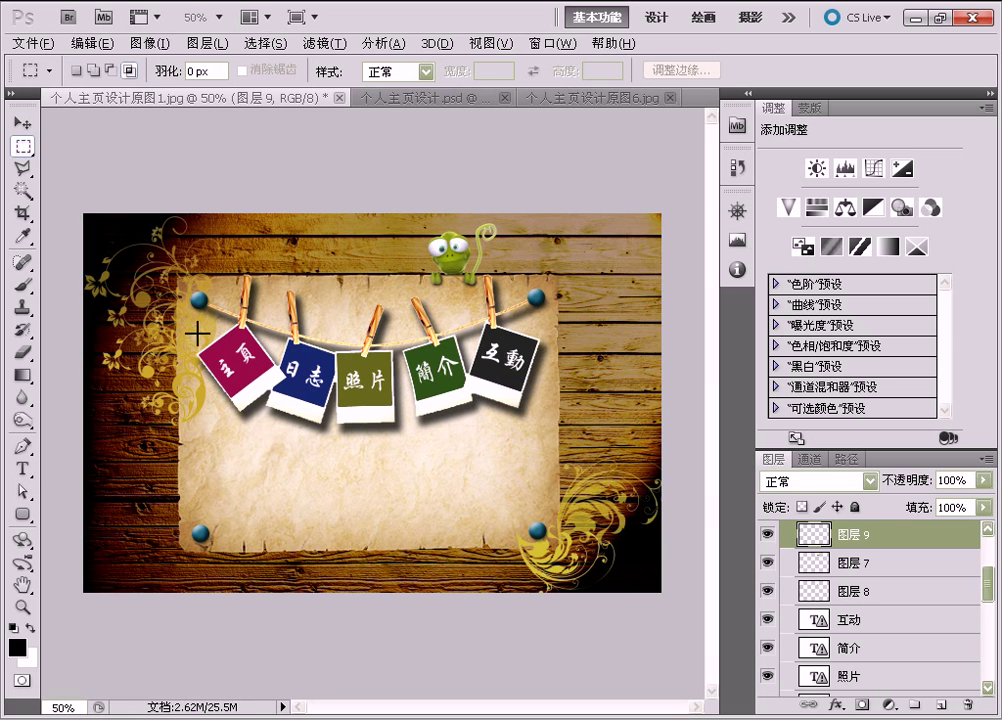
{"action": "left_click_drag", "start_coordinate": [240, 451], "coordinate": [295, 530]}
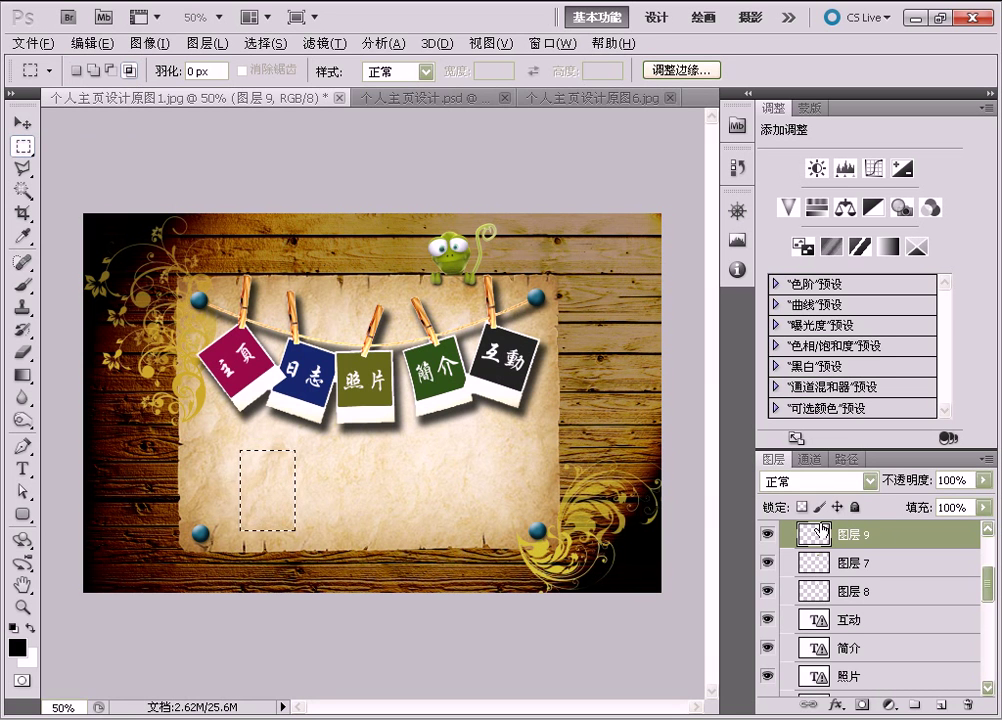
{"action": "key", "text": "alt"}
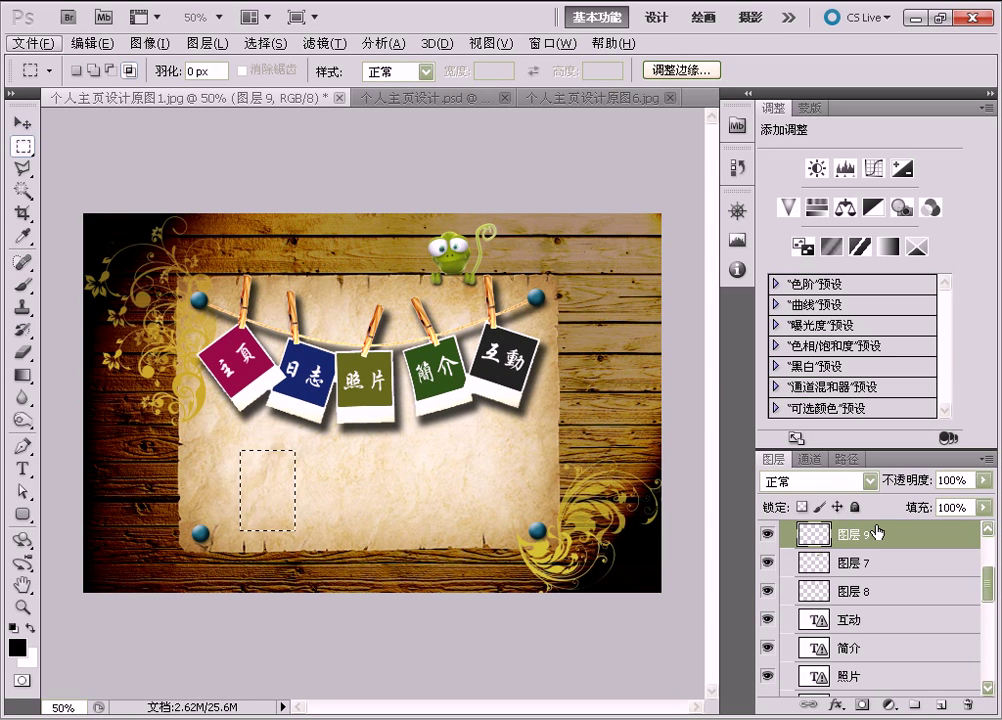
{"action": "key", "text": "ctrl+BackSpace"}
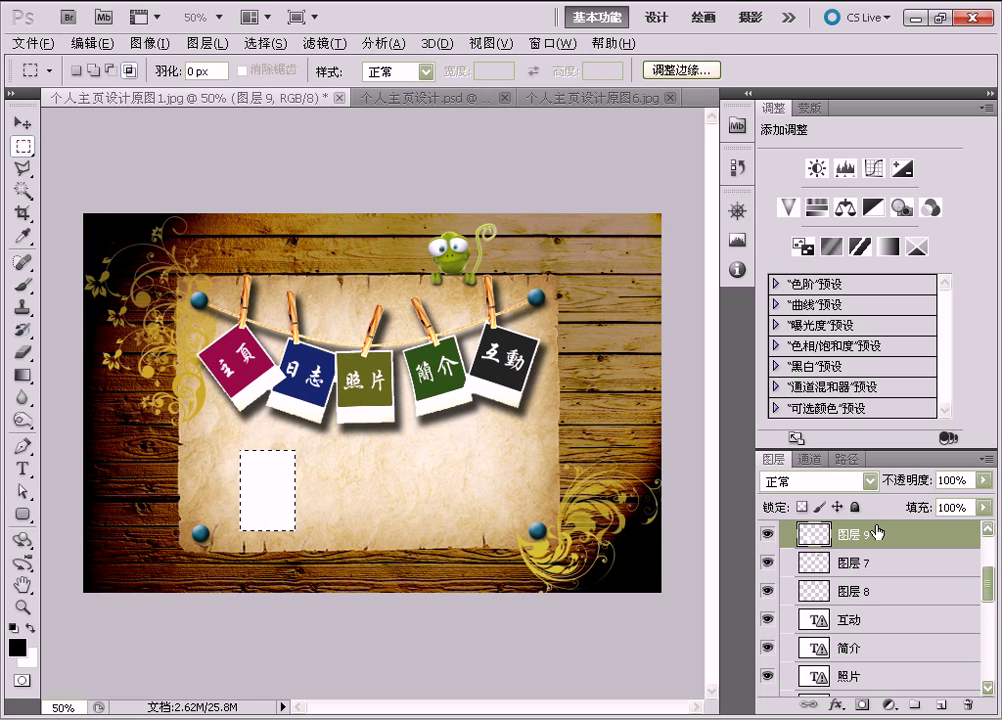
{"action": "key", "text": "ctrl+d"}
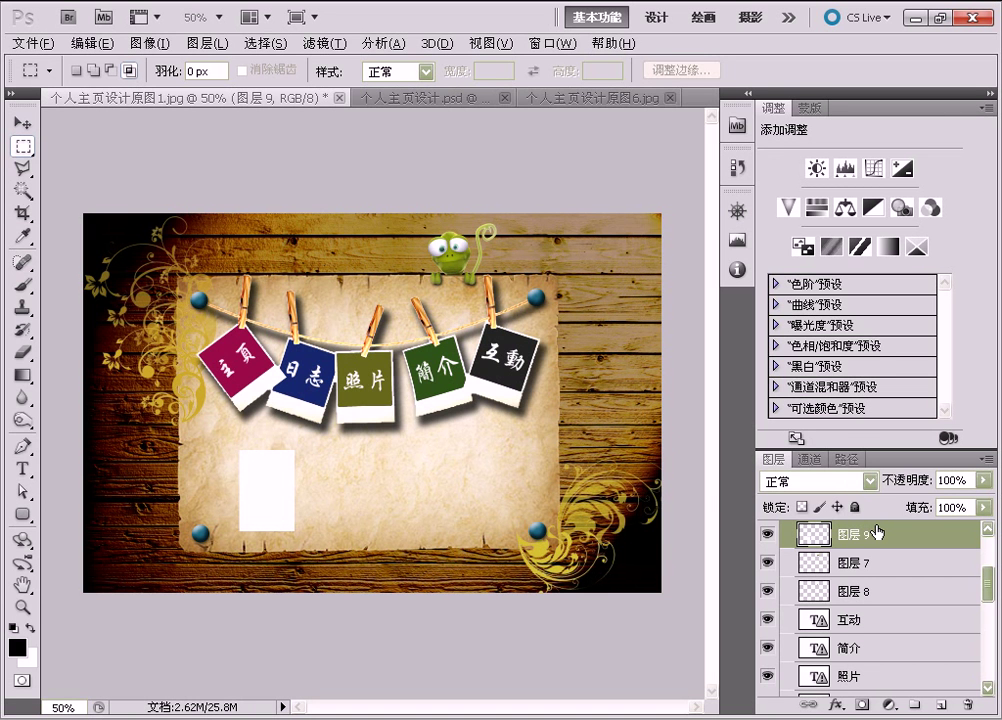
Fill the inner photo area of the white rectangle with black
{"action": "left_click", "coordinate": [822, 537], "text": "ctrl"}
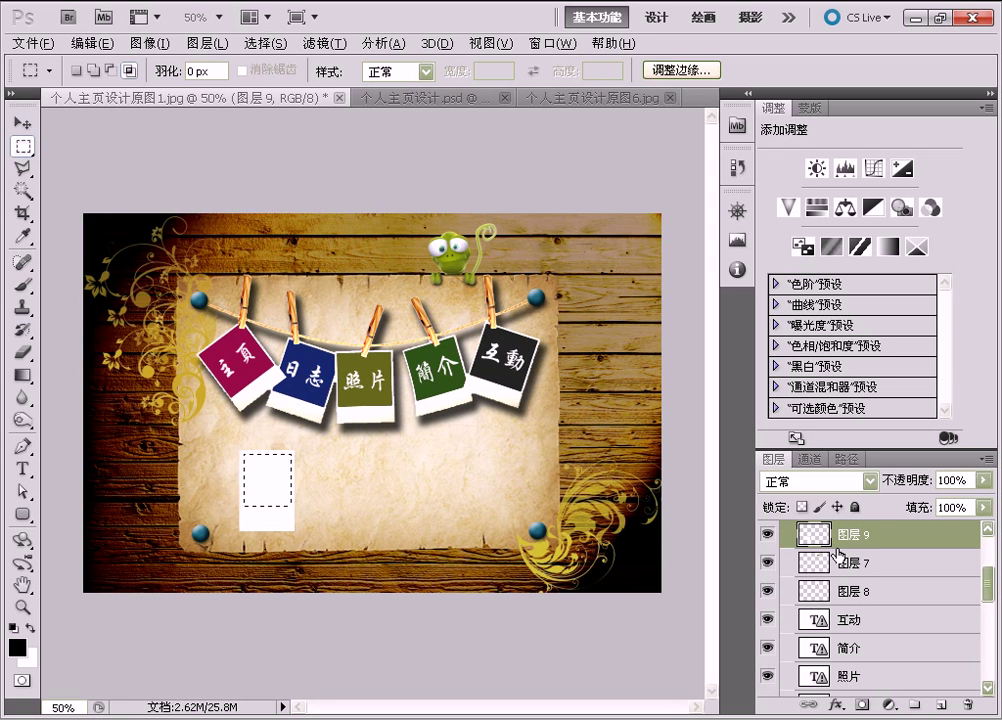
{"action": "key", "text": "alt+Delete"}
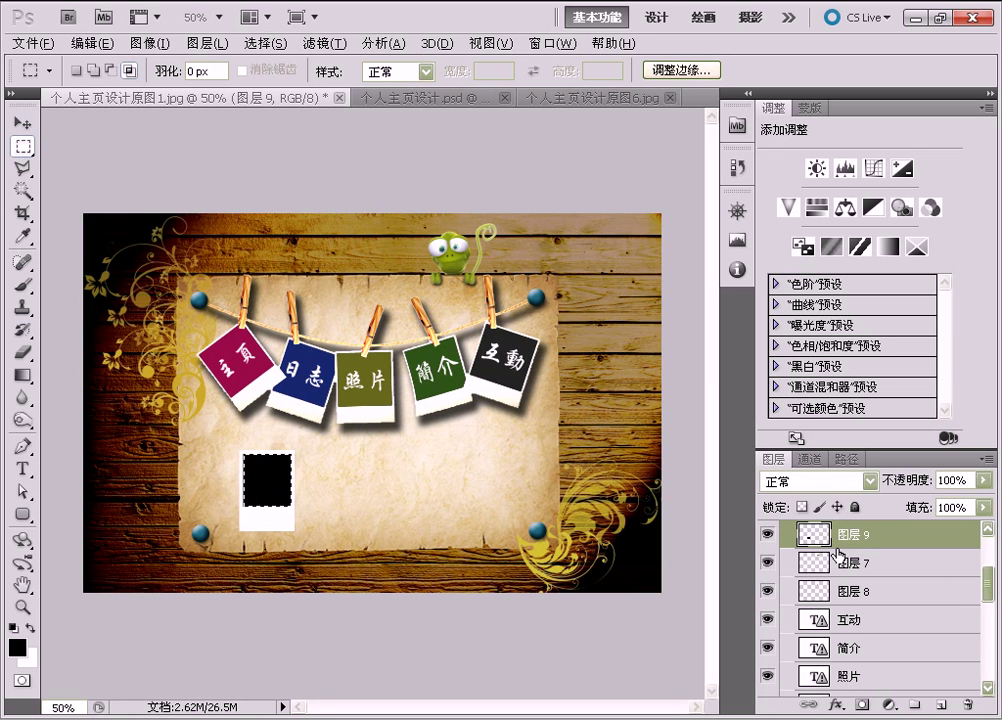
{"action": "key", "text": "ctrl+d"}
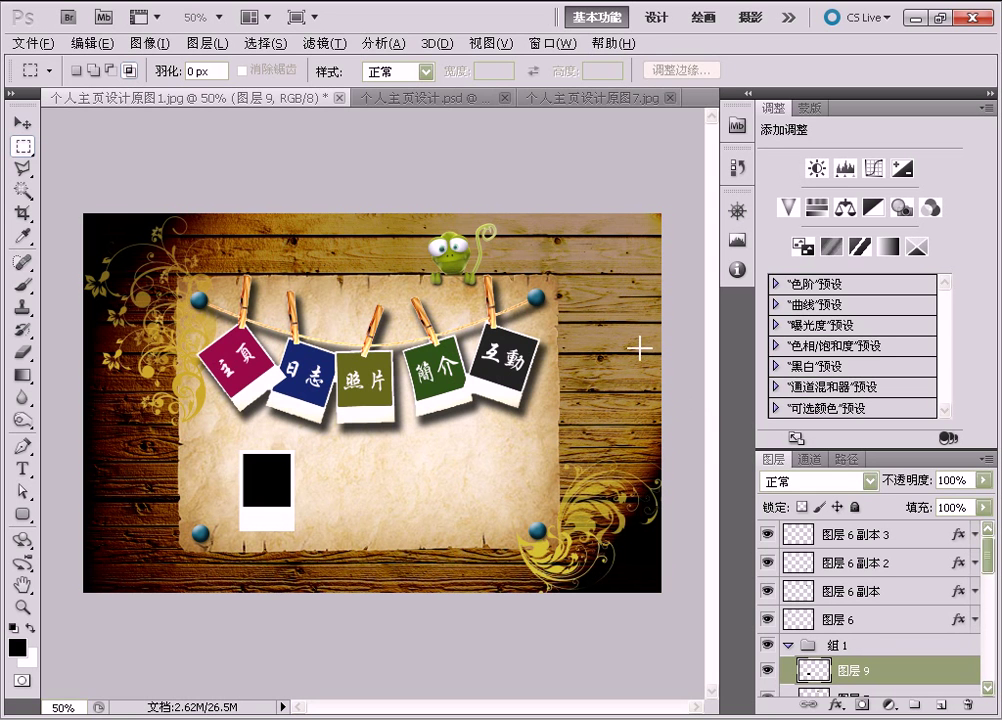
Drag the sleeping-girl photo 原图7.jpg into the homepage design and begin scaling it
{"action": "left_click", "coordinate": [22, 122]}
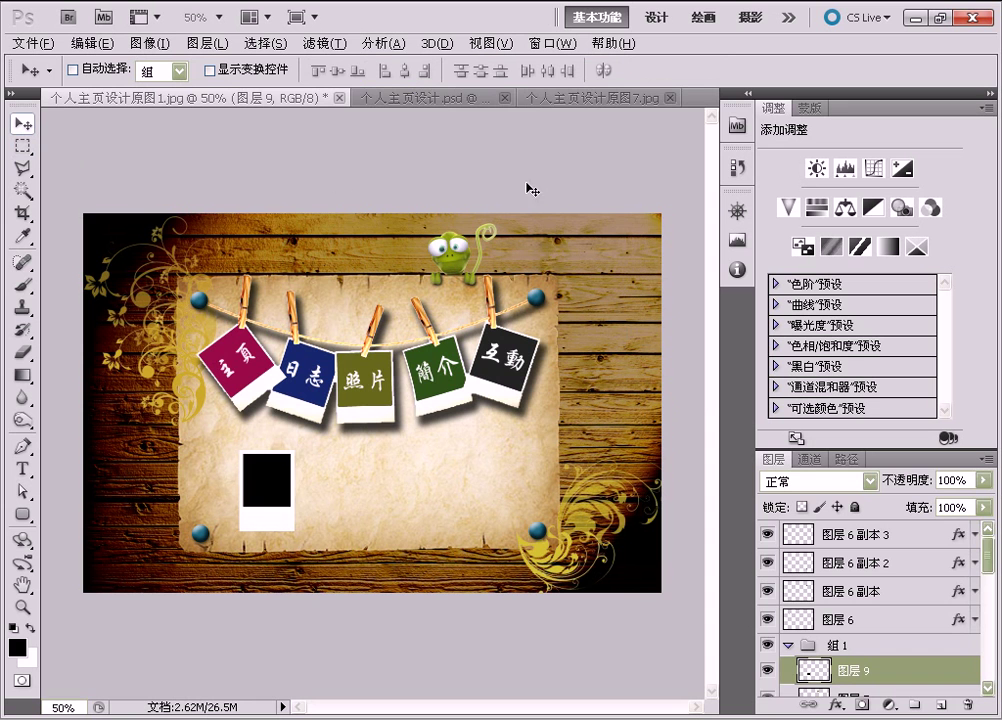
{"action": "left_click", "coordinate": [575, 98]}
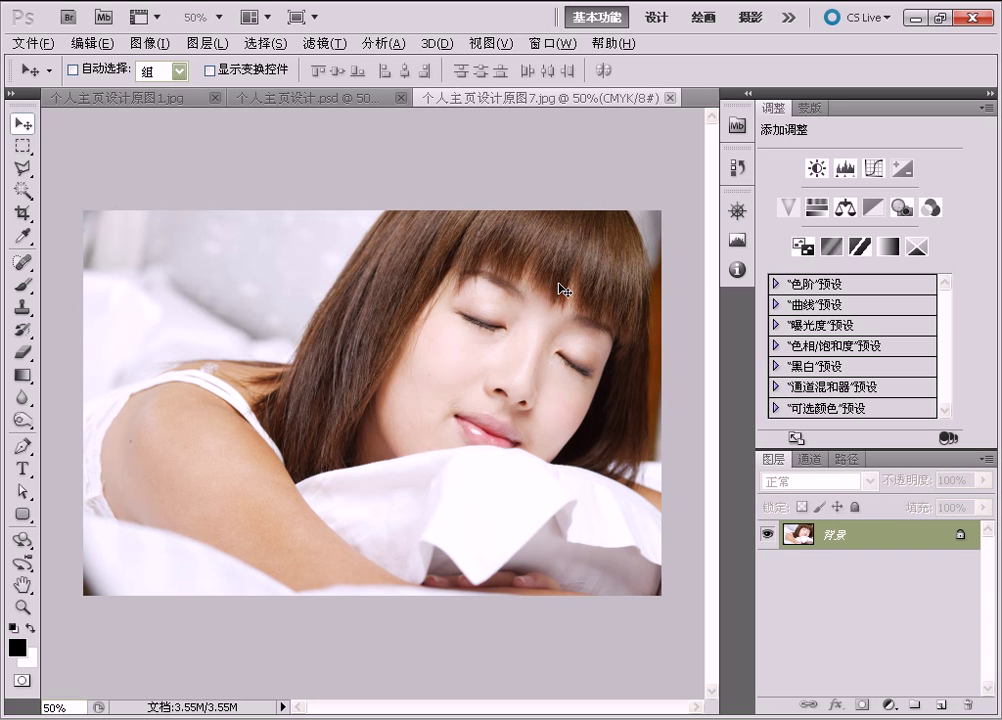
{"action": "left_click", "coordinate": [147, 100]}
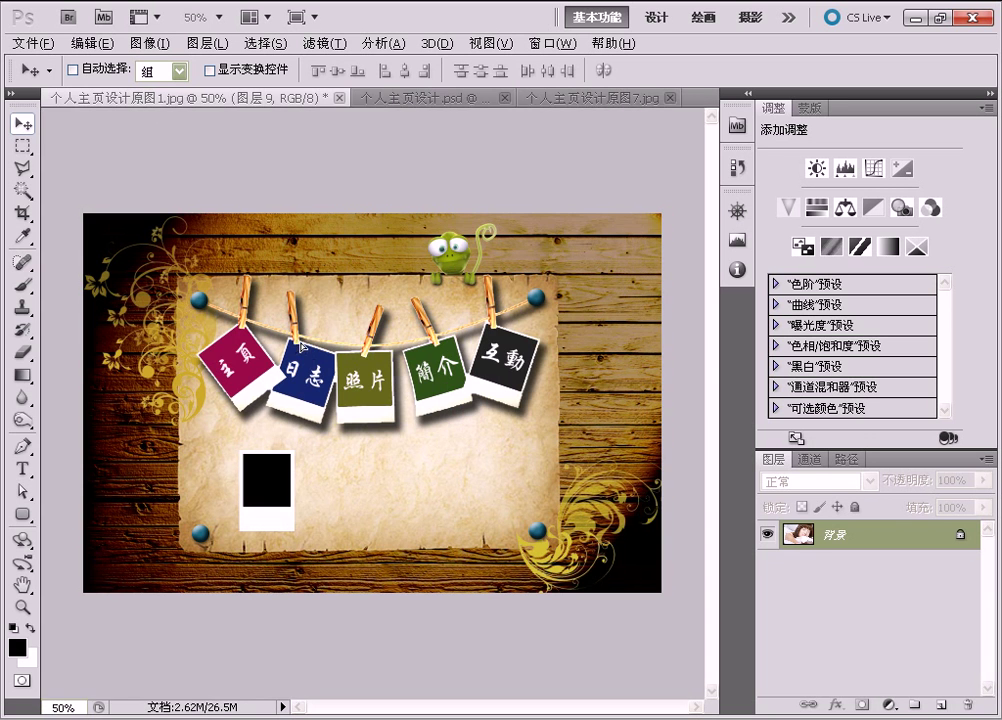
{"action": "left_click_drag", "start_coordinate": [298, 345], "coordinate": [363, 410]}
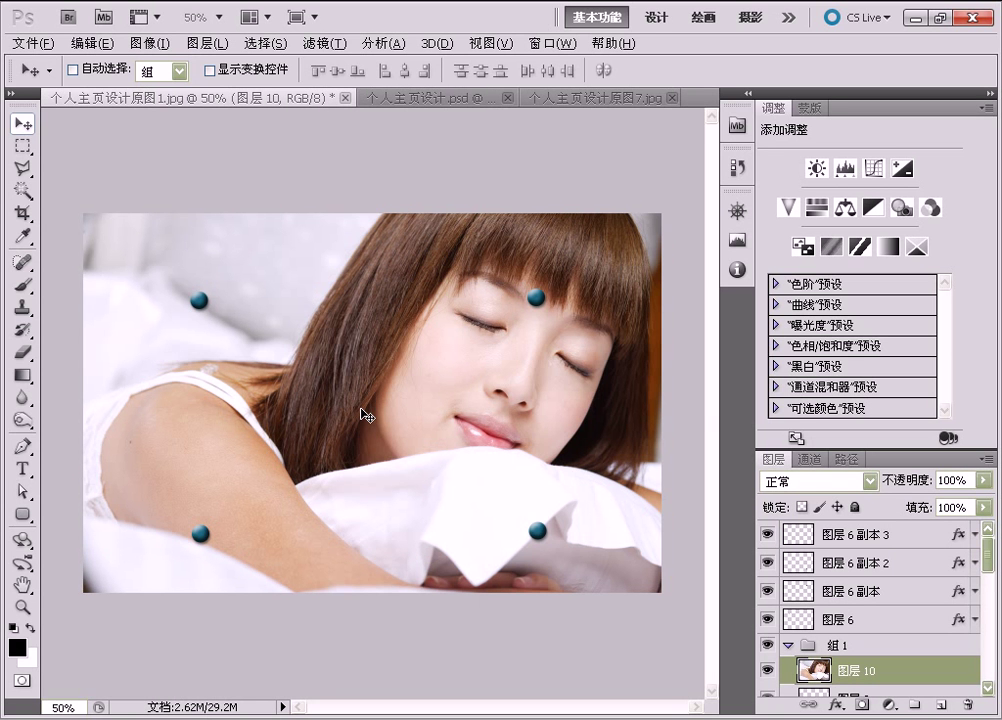
{"action": "key", "text": "ctrl+t"}
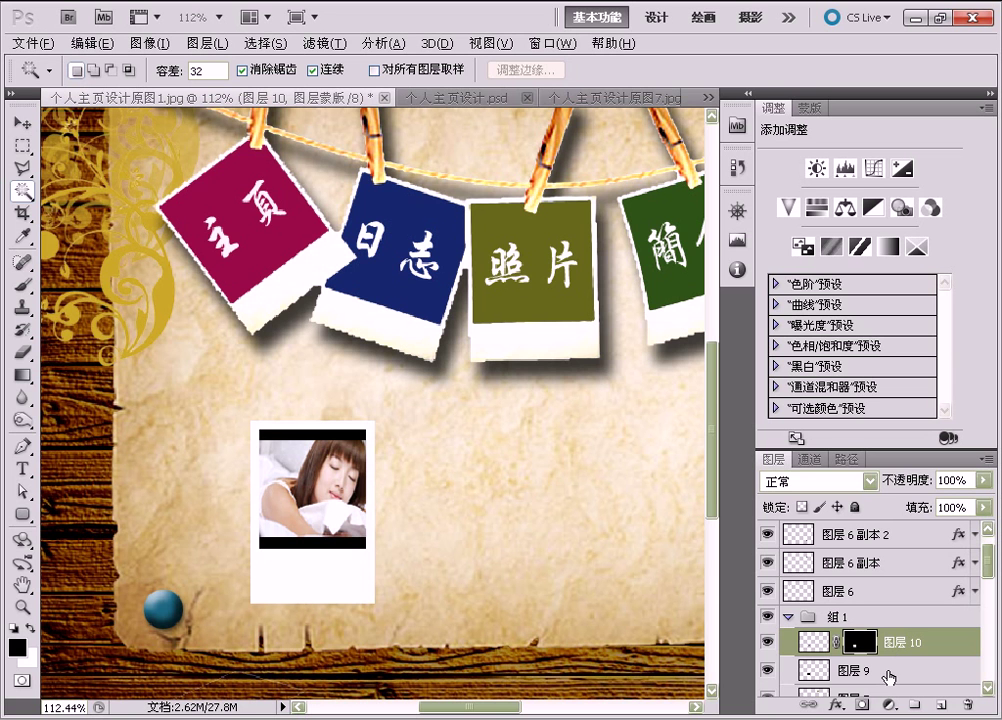
Link the polaroid frame 图层 9 with the photo 图层 10 and start transforming them together
{"action": "left_click", "coordinate": [889, 677], "text": "shift"}
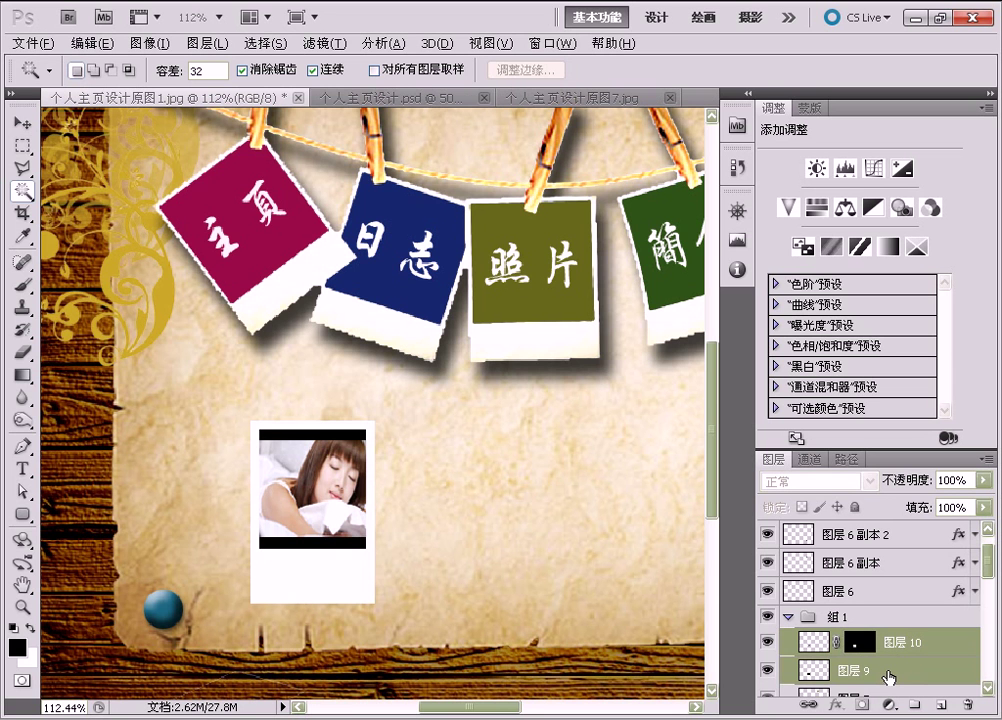
{"action": "left_click", "coordinate": [807, 705]}
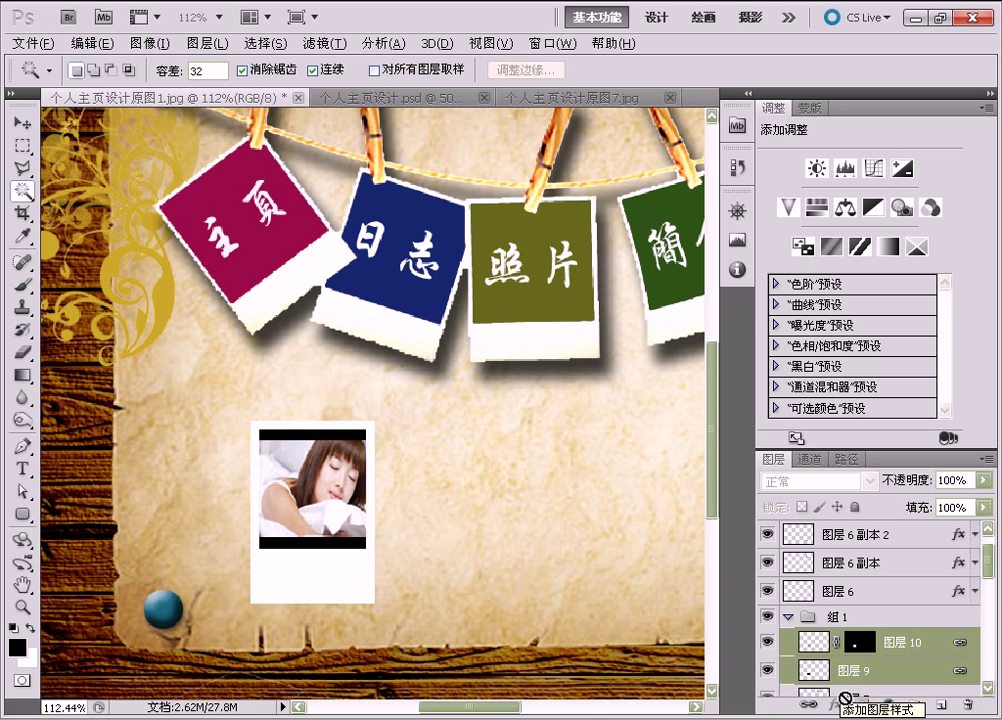
{"action": "key", "text": "ctrl+t"}
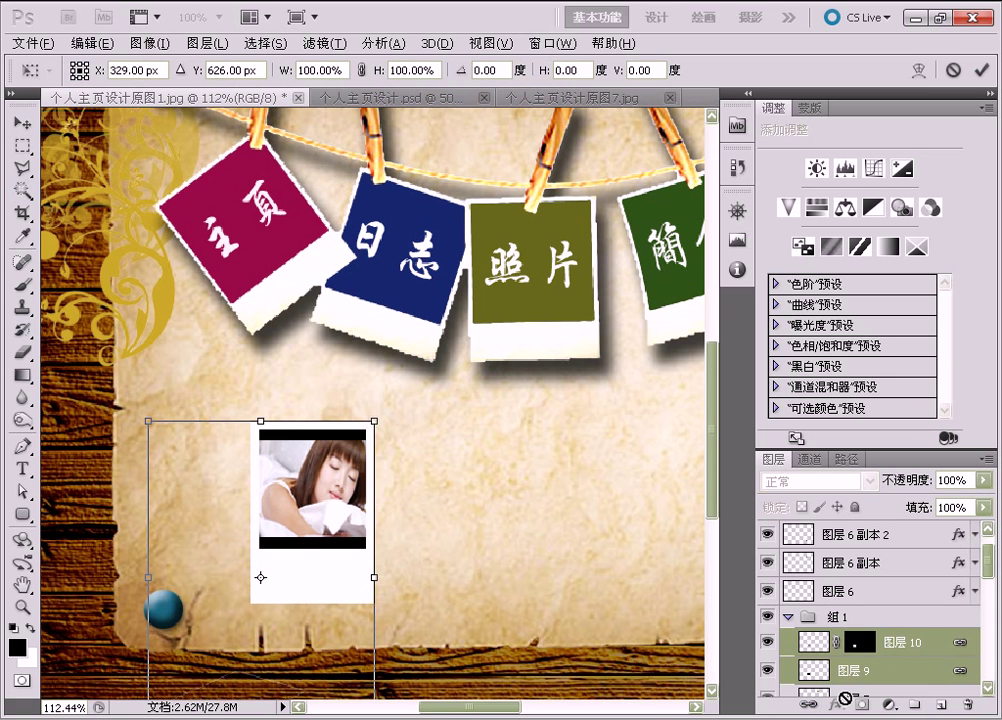